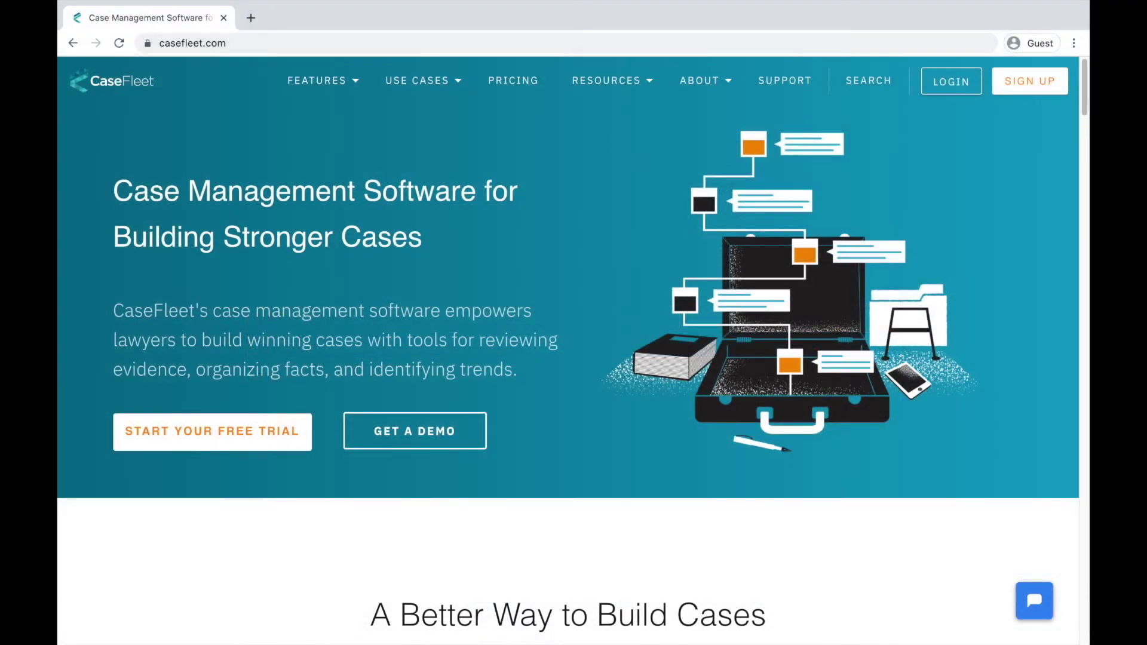
Scroll down the CaseFleet dashboard to review trial information, recent cases and upcoming tasks.
{"action": "scroll", "coordinate": [1086, 103], "scroll_direction": "down", "scroll_amount": 2}
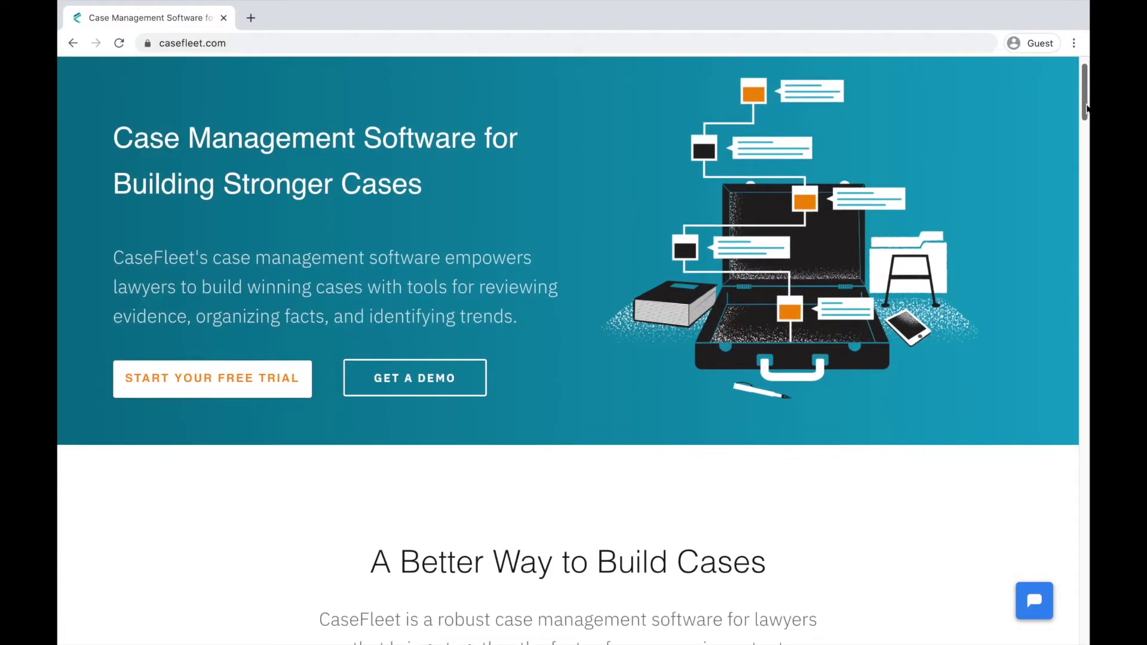
{"action": "scroll", "coordinate": [574, 344], "scroll_direction": "down", "scroll_amount": 3}
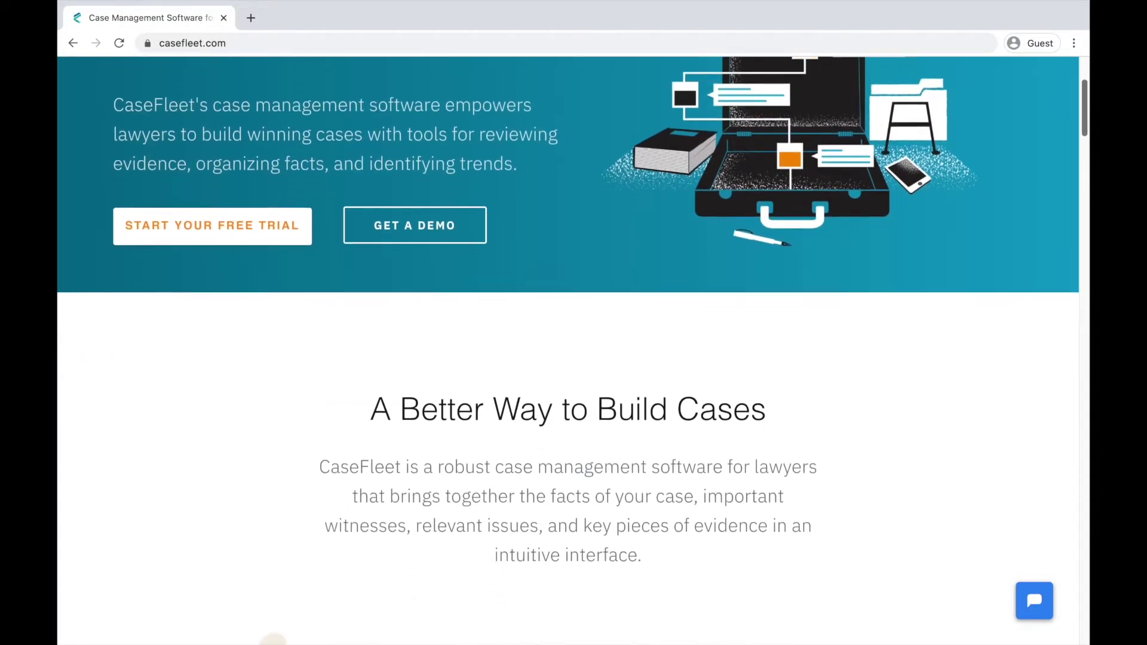
{"action": "scroll", "coordinate": [574, 344], "scroll_direction": "down", "scroll_amount": 4}
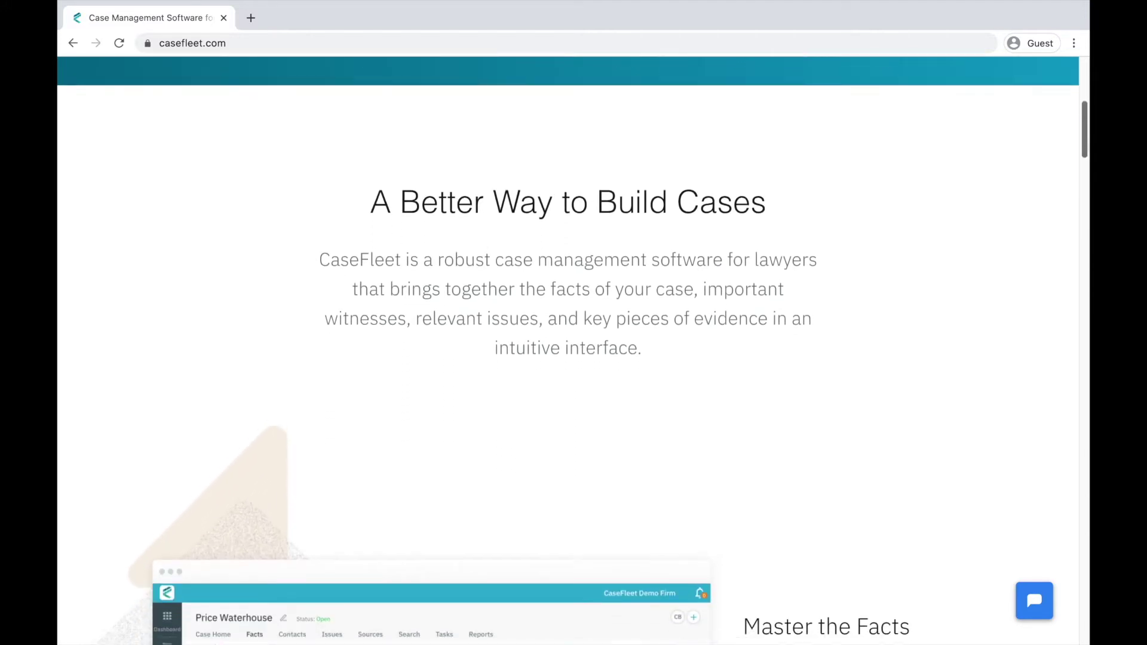
{"action": "scroll", "coordinate": [574, 344], "scroll_direction": "down", "scroll_amount": 4}
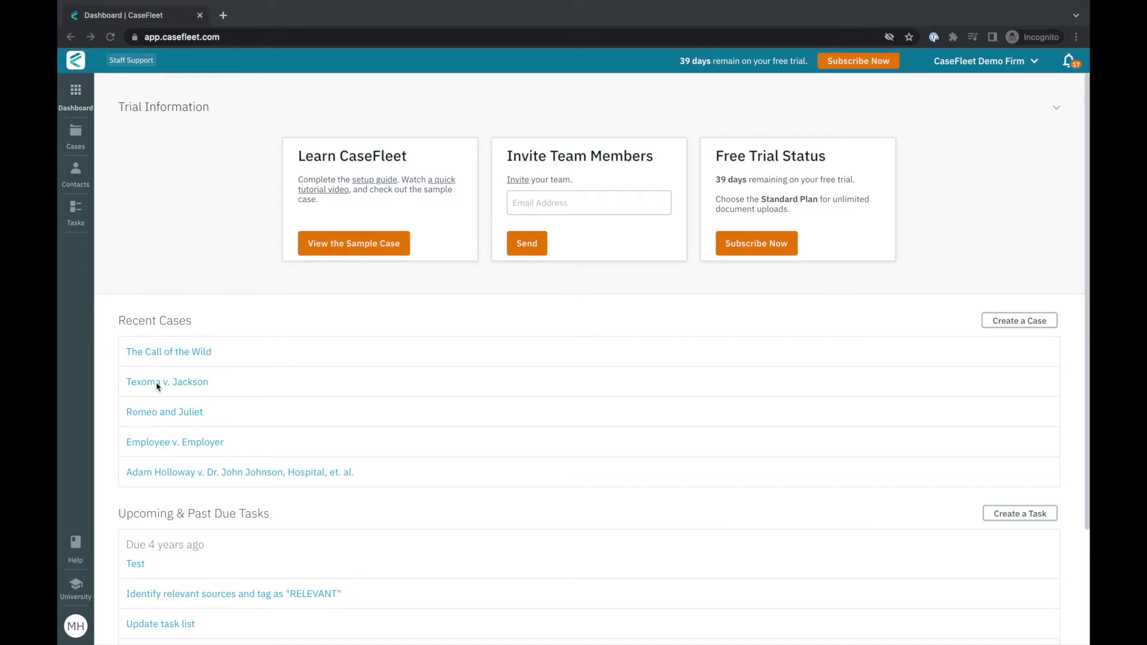
Open The Call of the Wild case's Facts list, filtered to Sept. 1897.
{"action": "scroll", "coordinate": [203, 492], "scroll_direction": "down", "scroll_amount": 1}
{"action": "scroll", "coordinate": [202, 492], "scroll_direction": "down", "scroll_amount": 3}
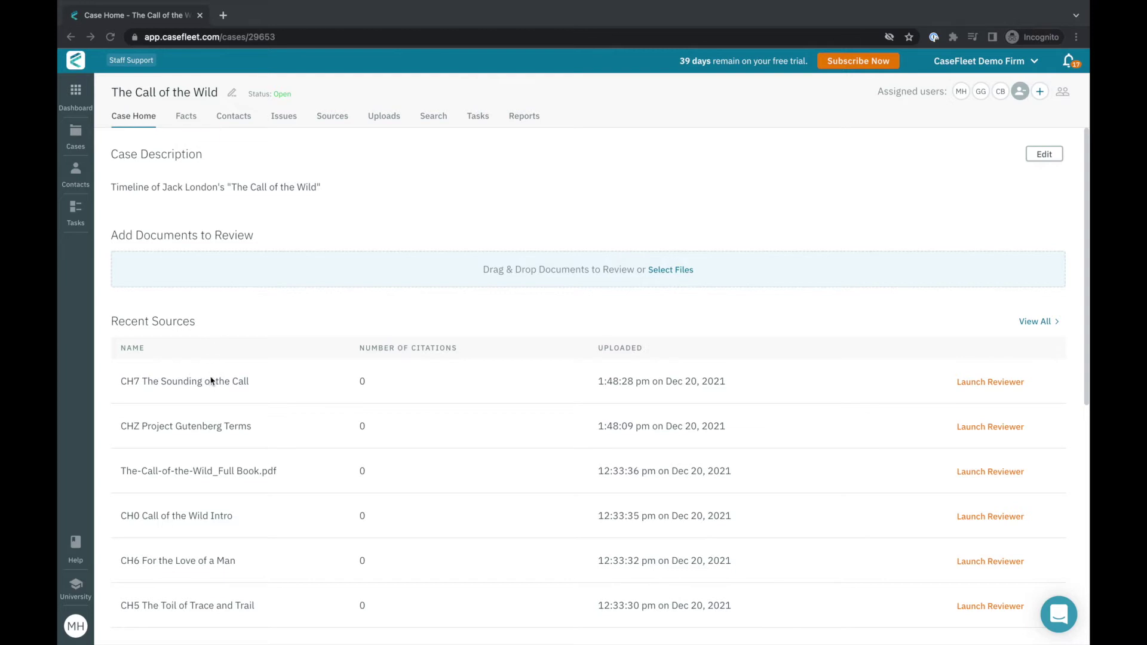
{"action": "left_click", "coordinate": [184, 117]}
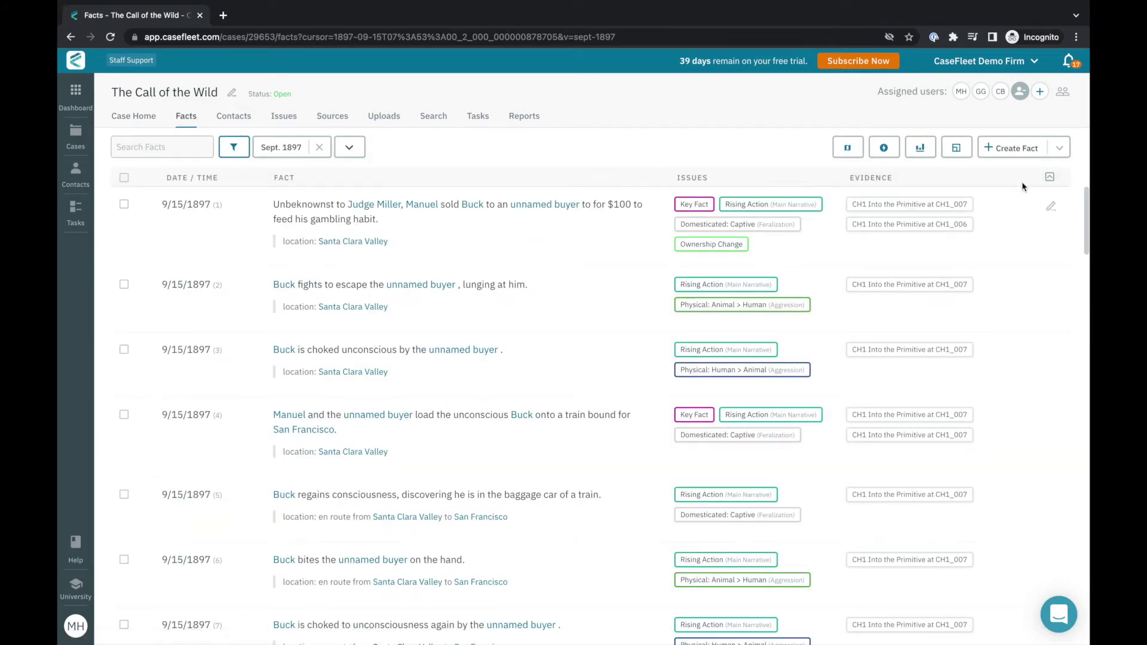
{"action": "left_click", "coordinate": [1011, 149]}
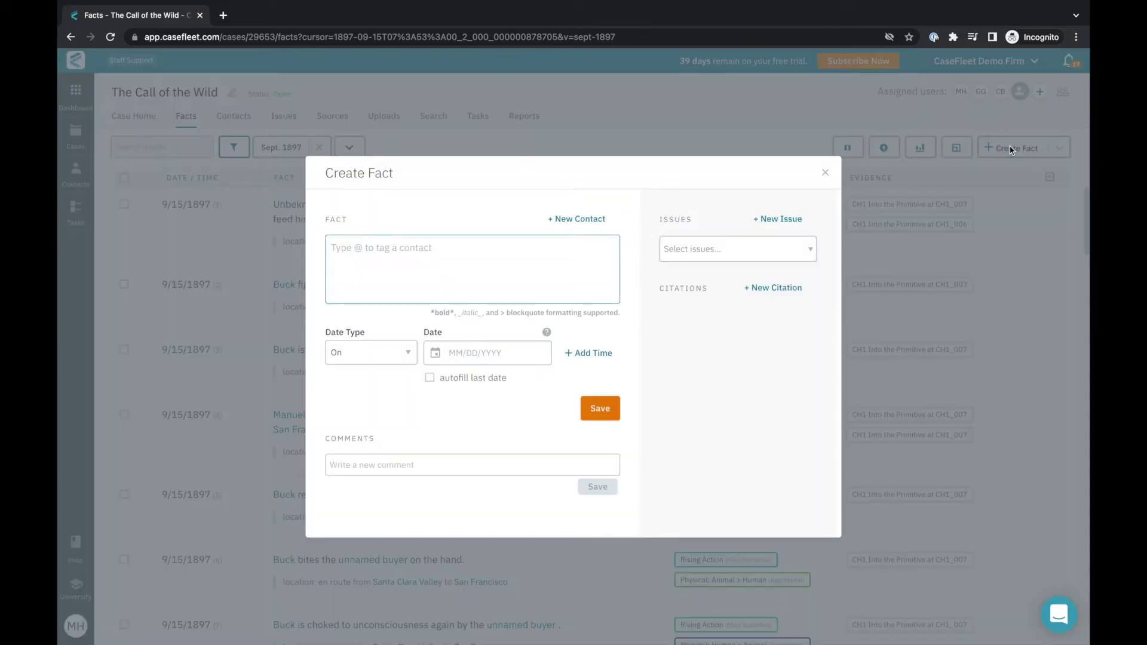
{"action": "left_click", "coordinate": [825, 175]}
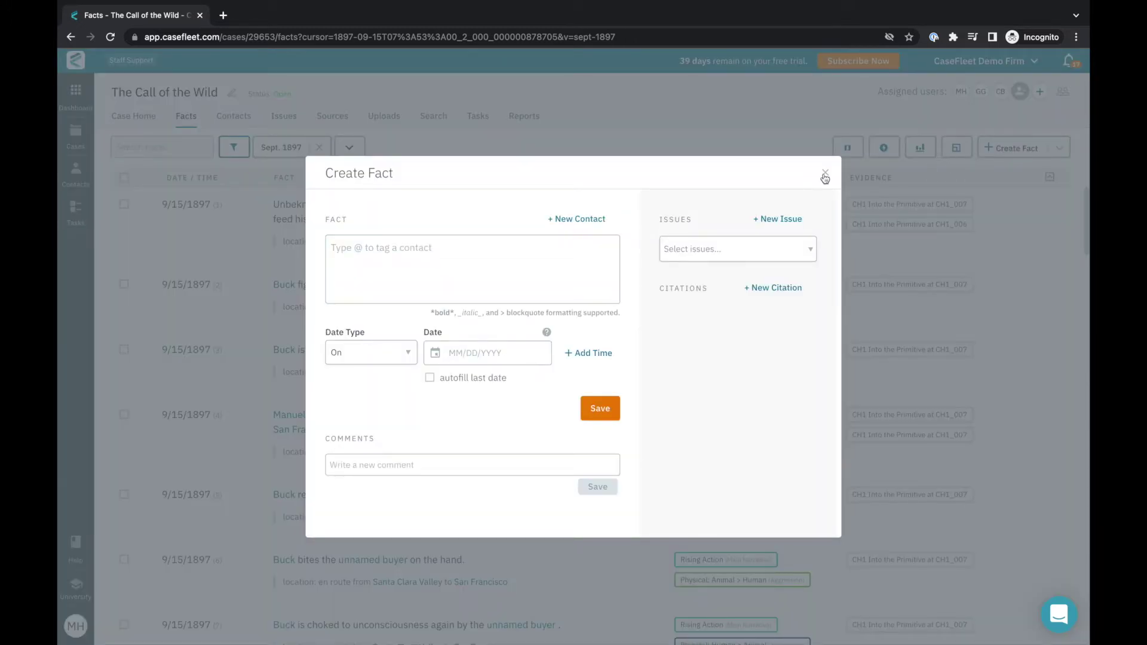
{"action": "left_click", "coordinate": [848, 149]}
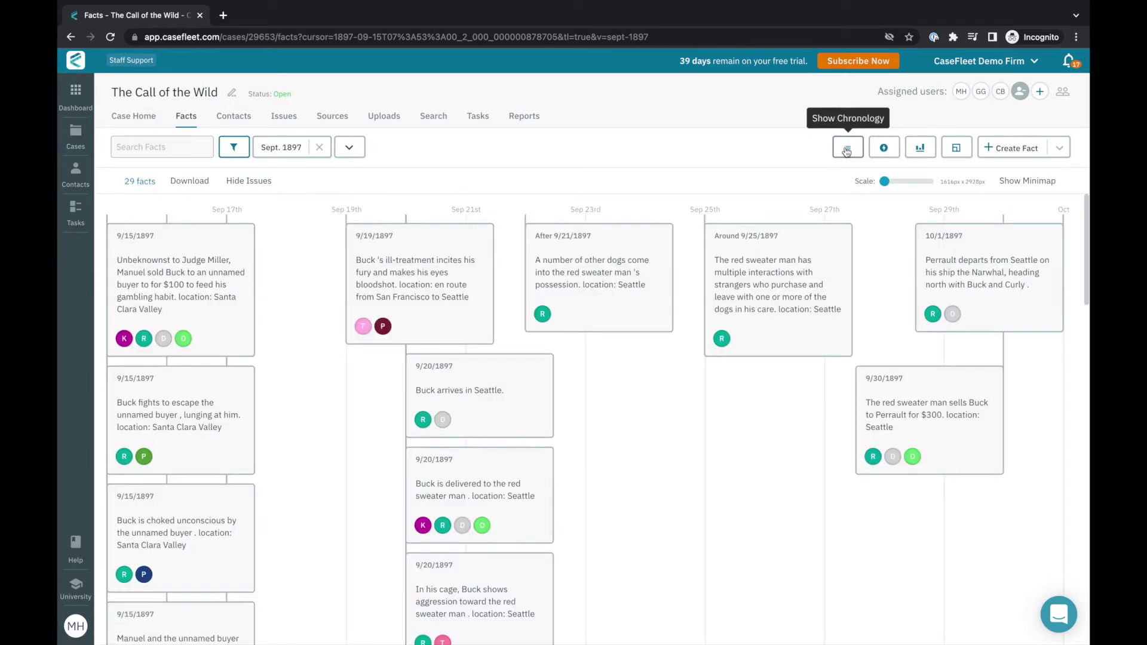
{"action": "left_click", "coordinate": [847, 150]}
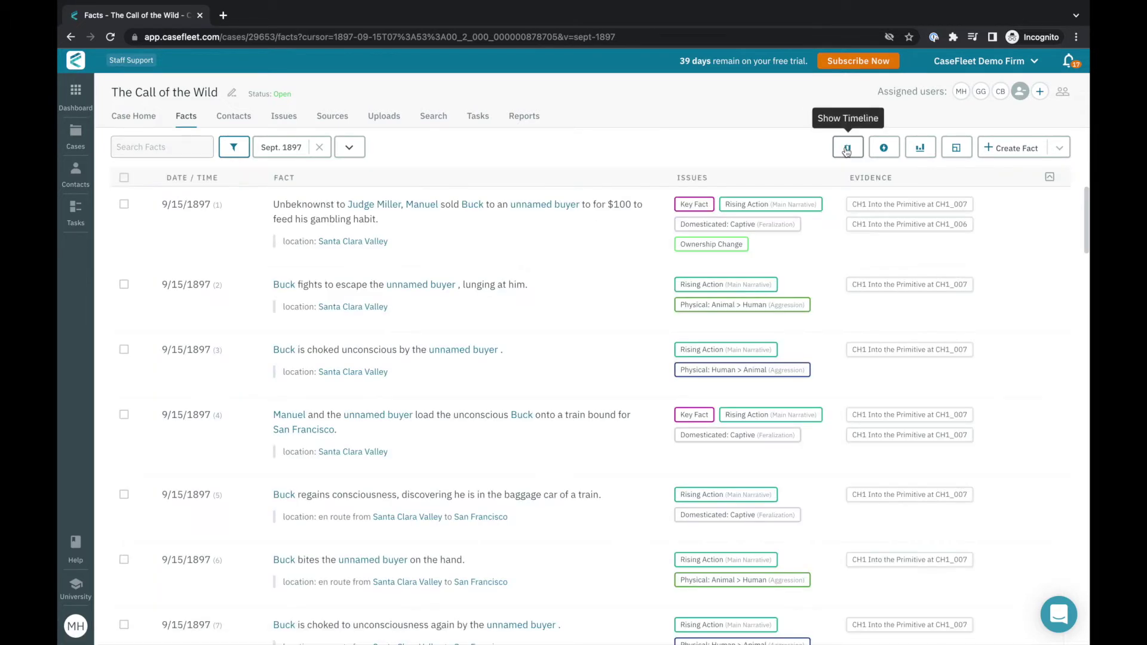
{"action": "left_click", "coordinate": [233, 147]}
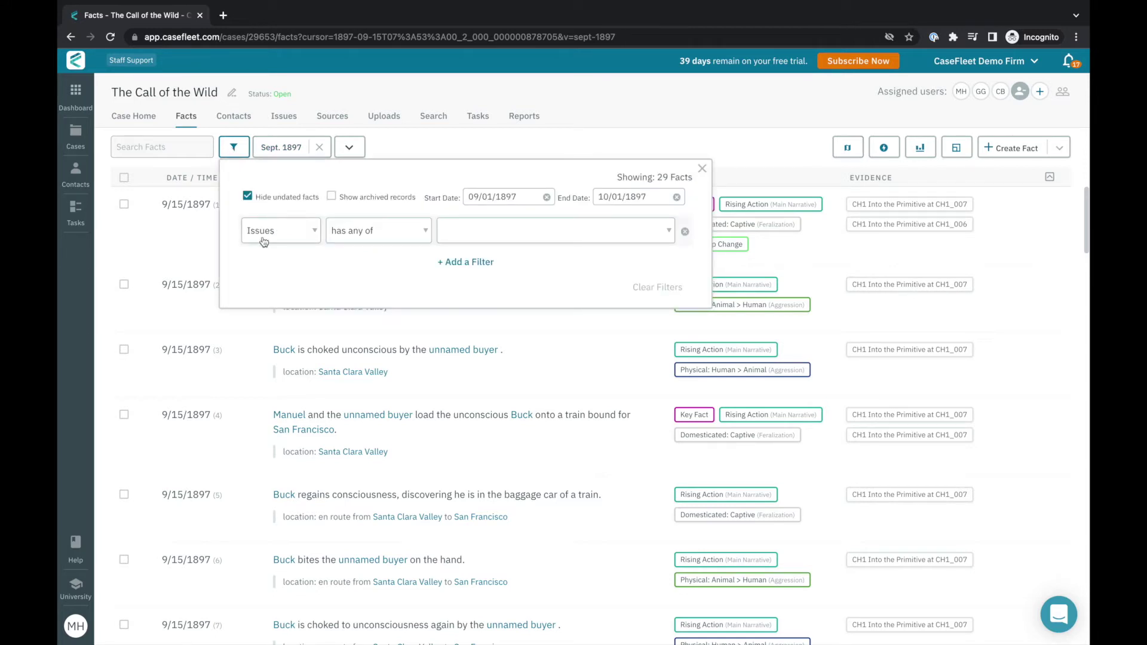
{"action": "left_click", "coordinate": [239, 154]}
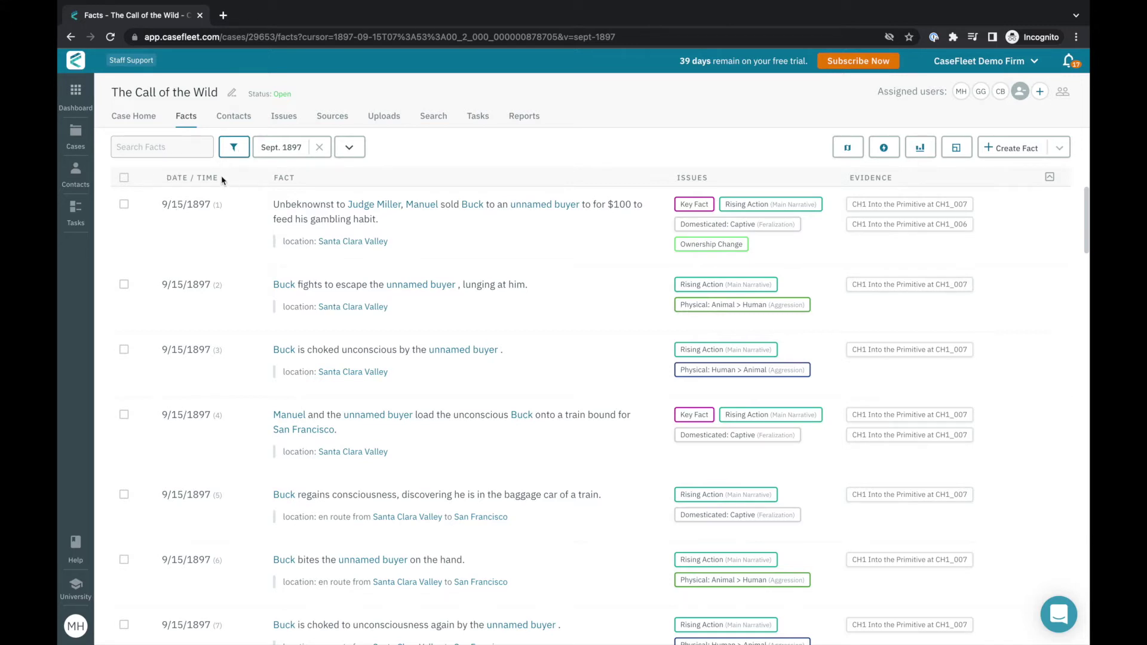
{"action": "mouse_move", "coordinate": [377, 208]}
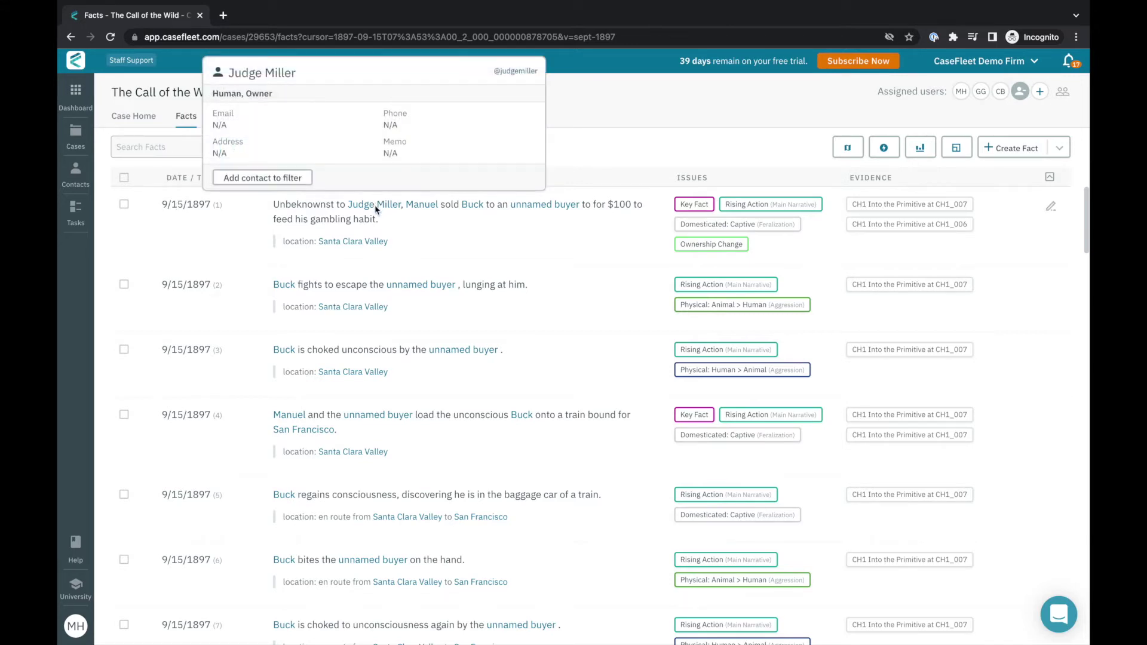
{"action": "mouse_move", "coordinate": [479, 206]}
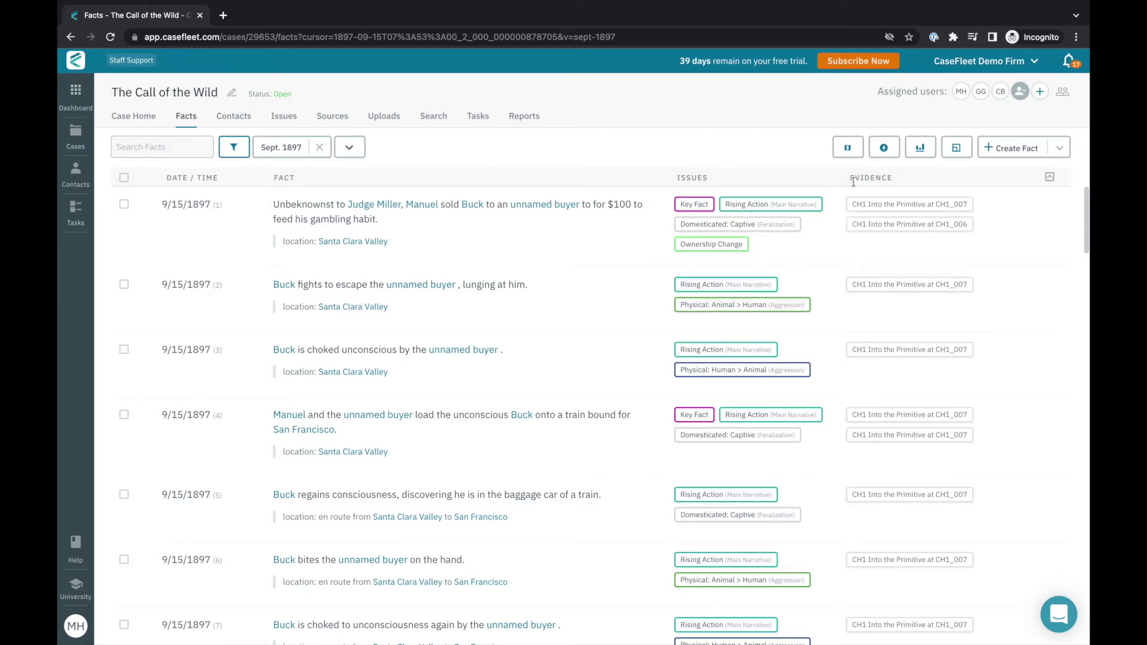
{"action": "left_click", "coordinate": [867, 209]}
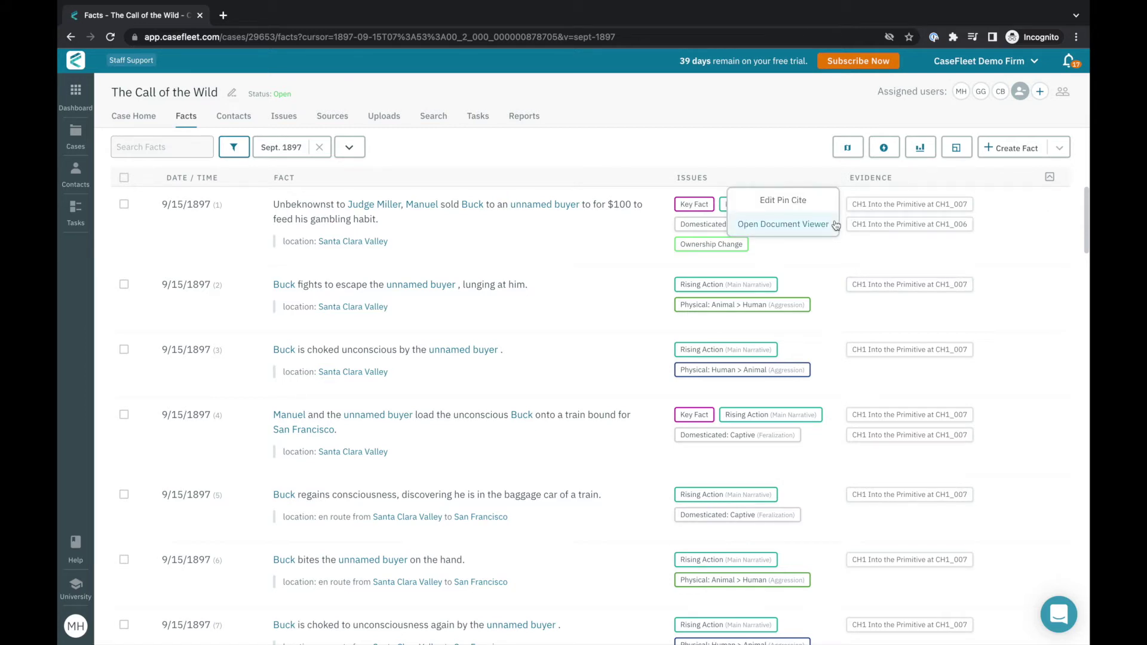
{"action": "left_click", "coordinate": [878, 248]}
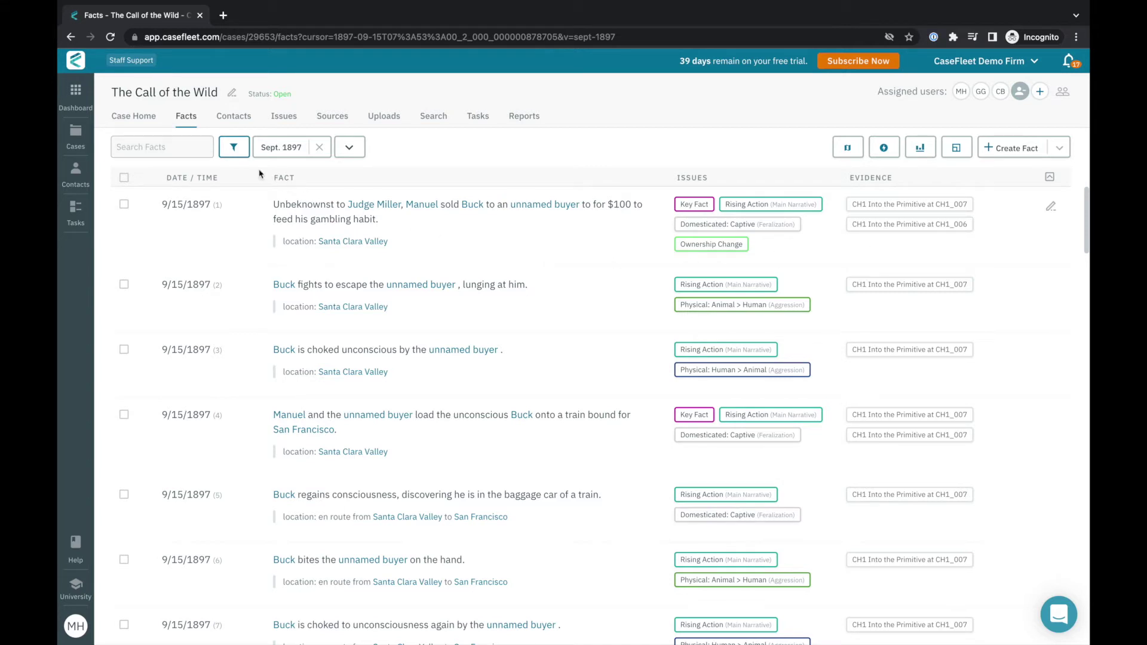
Browse the case's contacts and issues, expanding the unassigned and Main Narrative issue lists.
{"action": "left_click", "coordinate": [224, 114]}
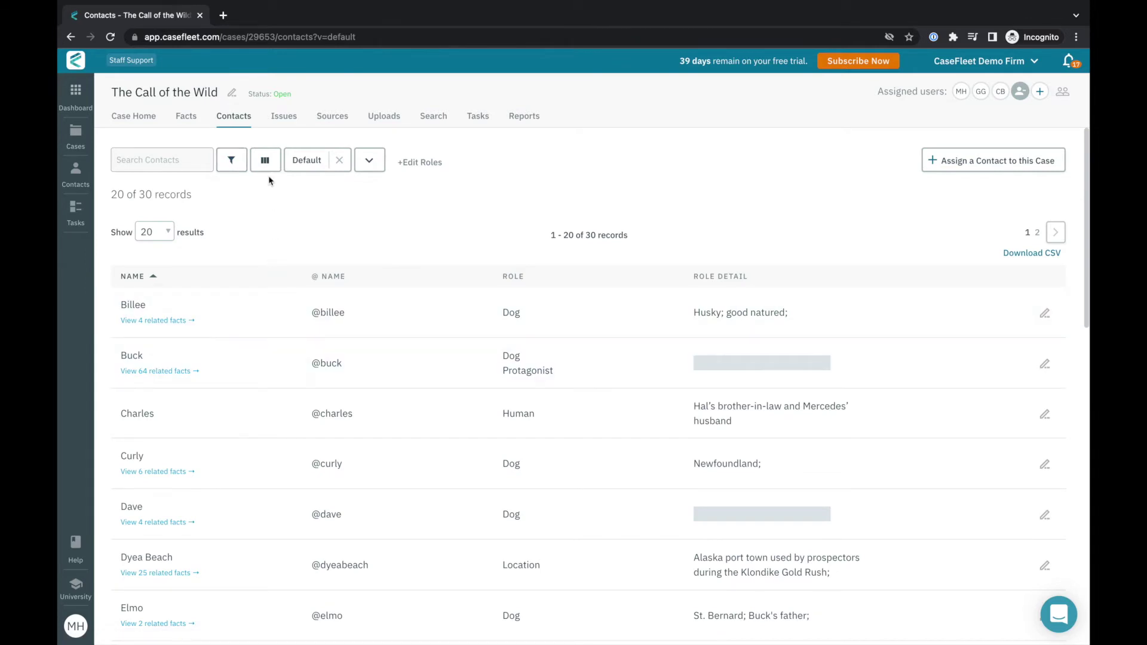
{"action": "left_click", "coordinate": [278, 119]}
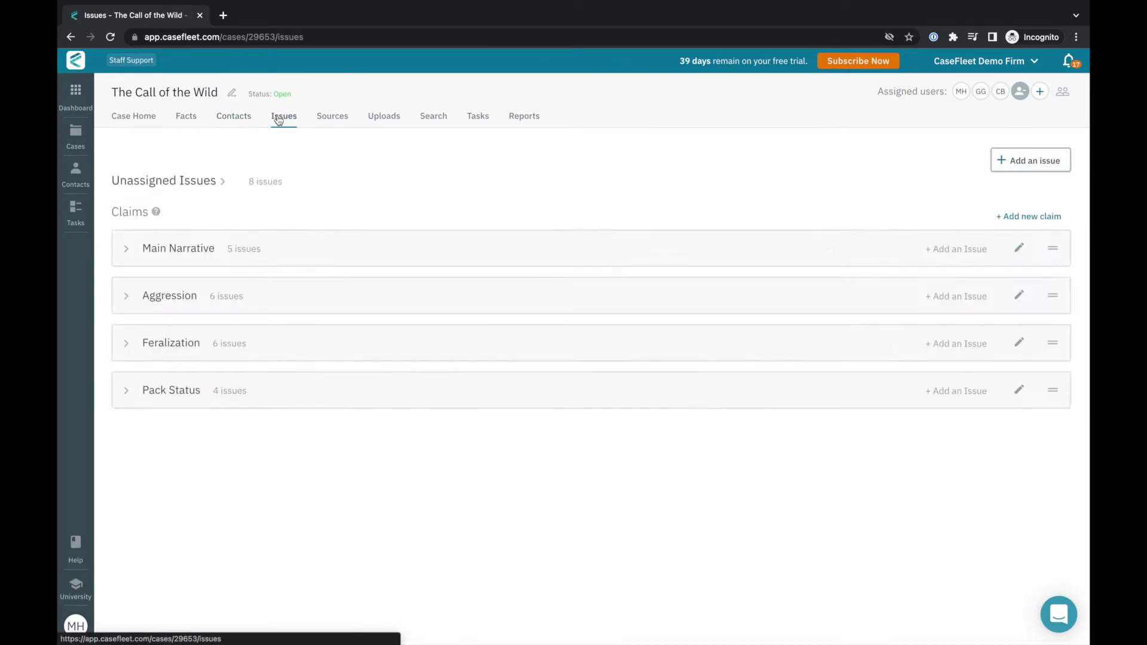
{"action": "left_click", "coordinate": [162, 184]}
{"action": "left_click", "coordinate": [127, 543]}
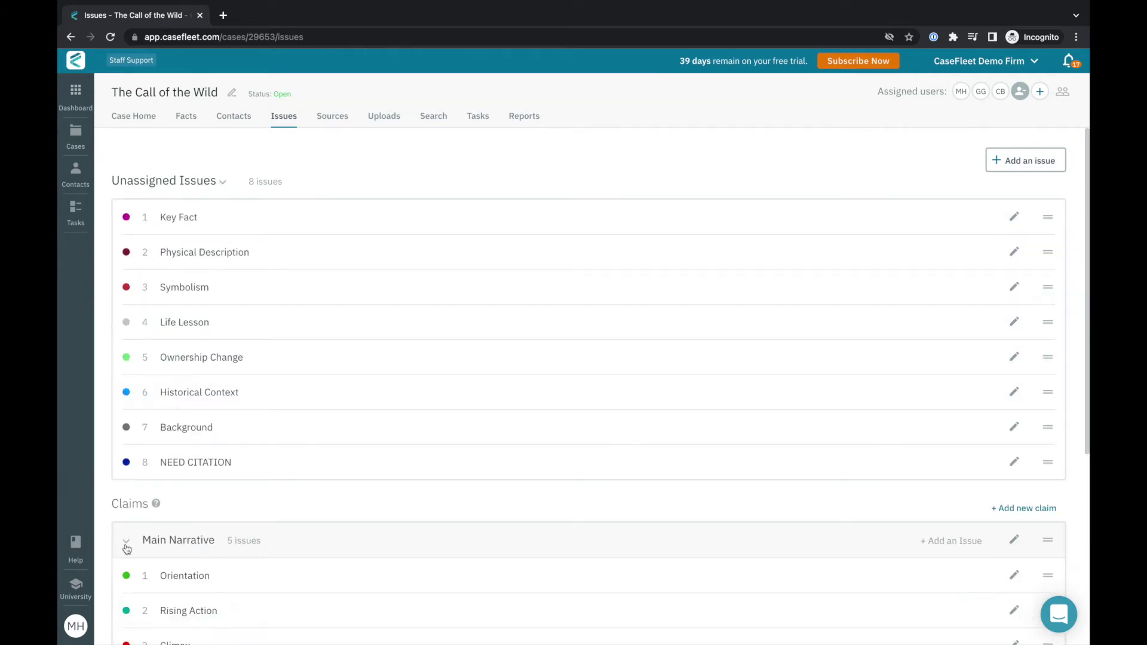
Visit sources and uploads, search the case for 'buck', then view tasks and reports.
{"action": "left_click", "coordinate": [344, 121]}
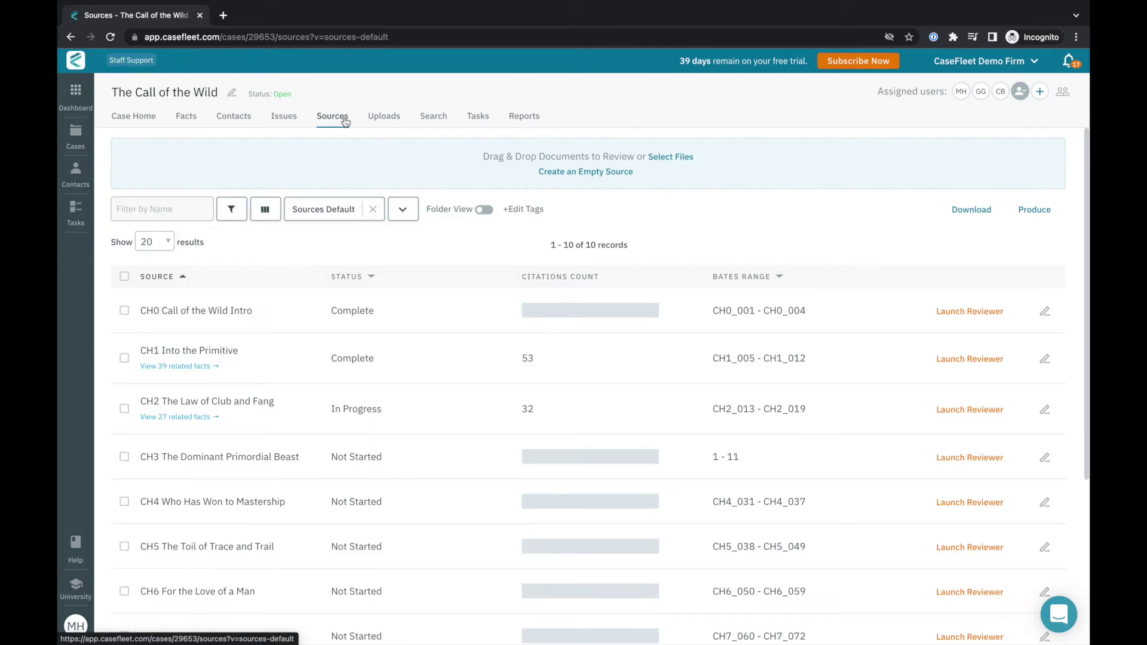
{"action": "left_click", "coordinate": [383, 119]}
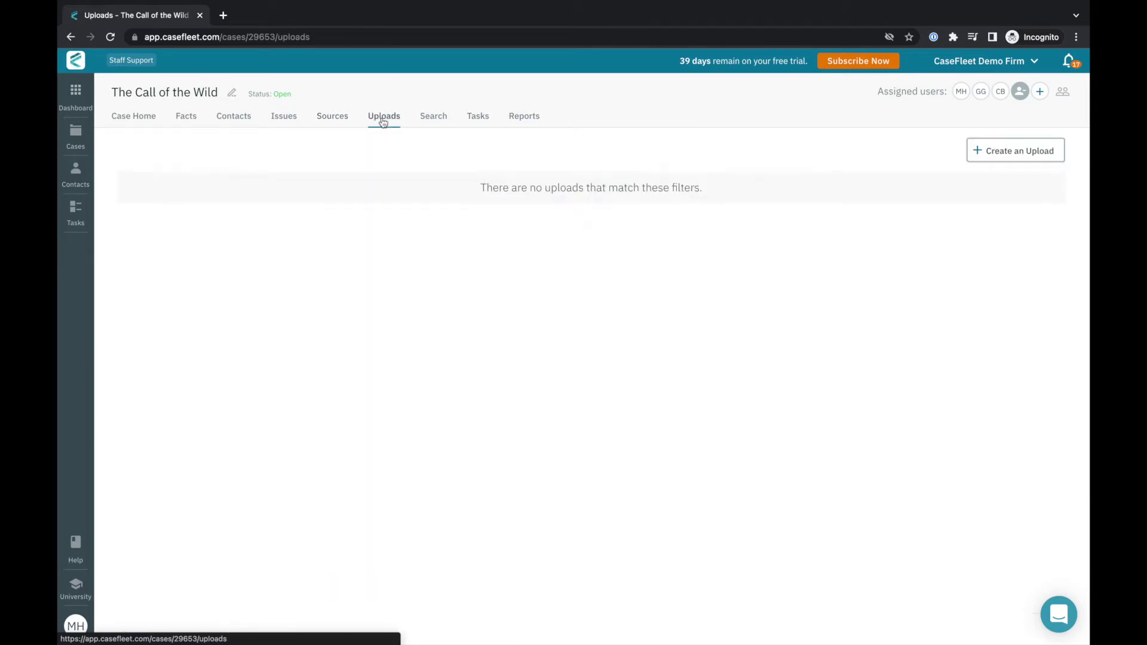
{"action": "left_click", "coordinate": [428, 122]}
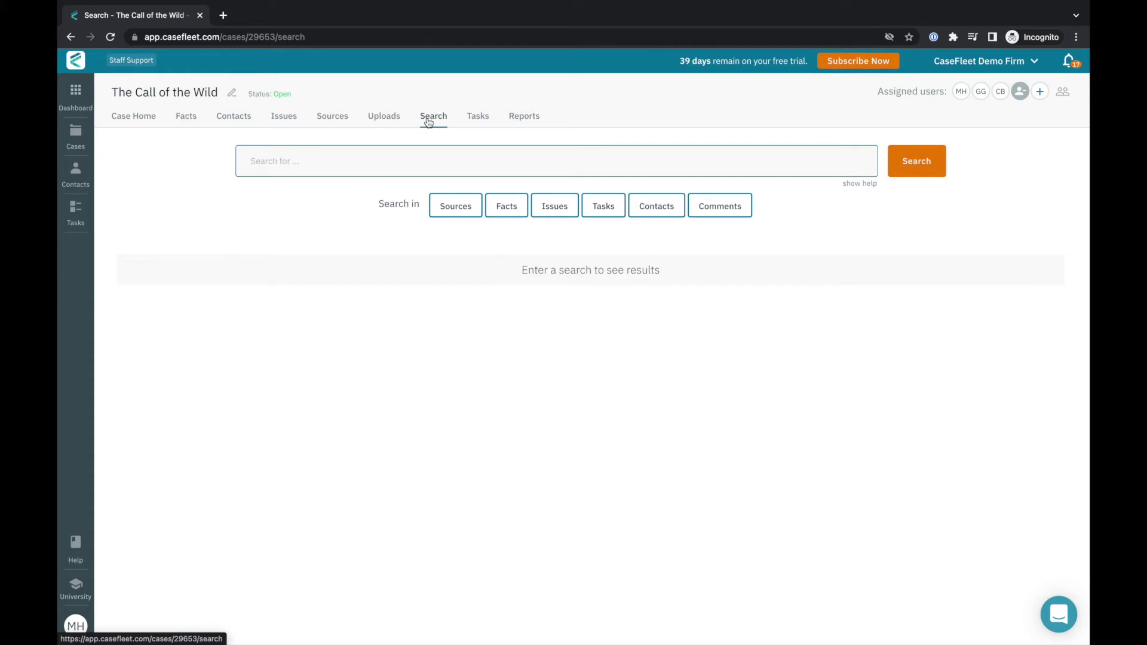
{"action": "type", "text": "buc"}
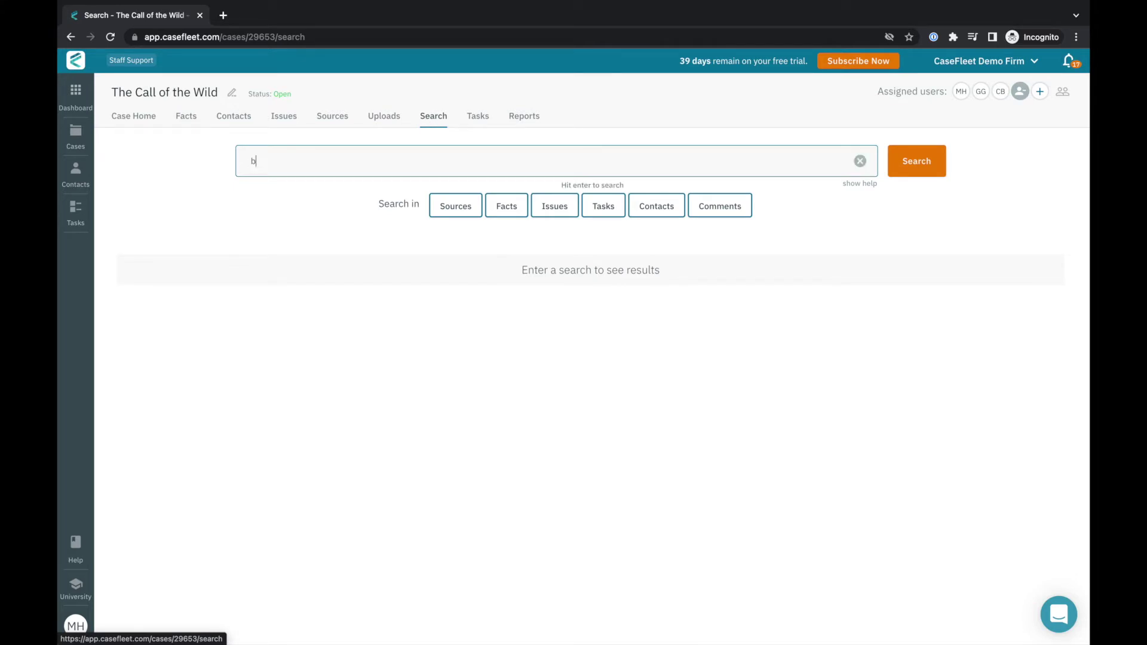
{"action": "key", "text": "BackSpace"}
{"action": "type", "text": "ck"}
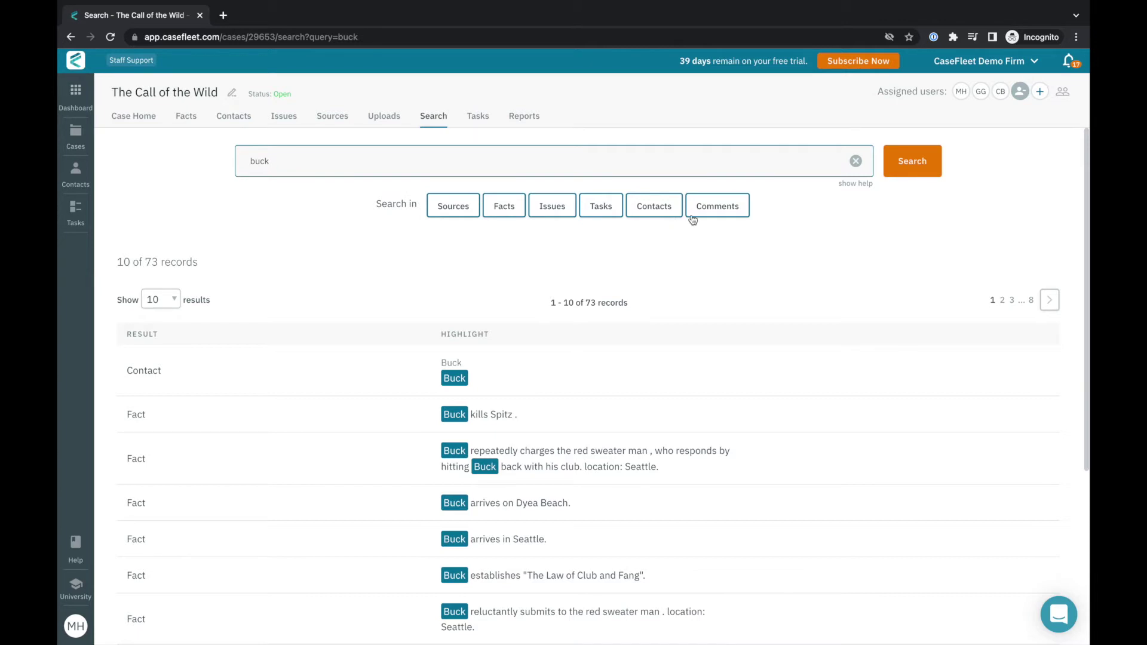
{"action": "left_click", "coordinate": [489, 122]}
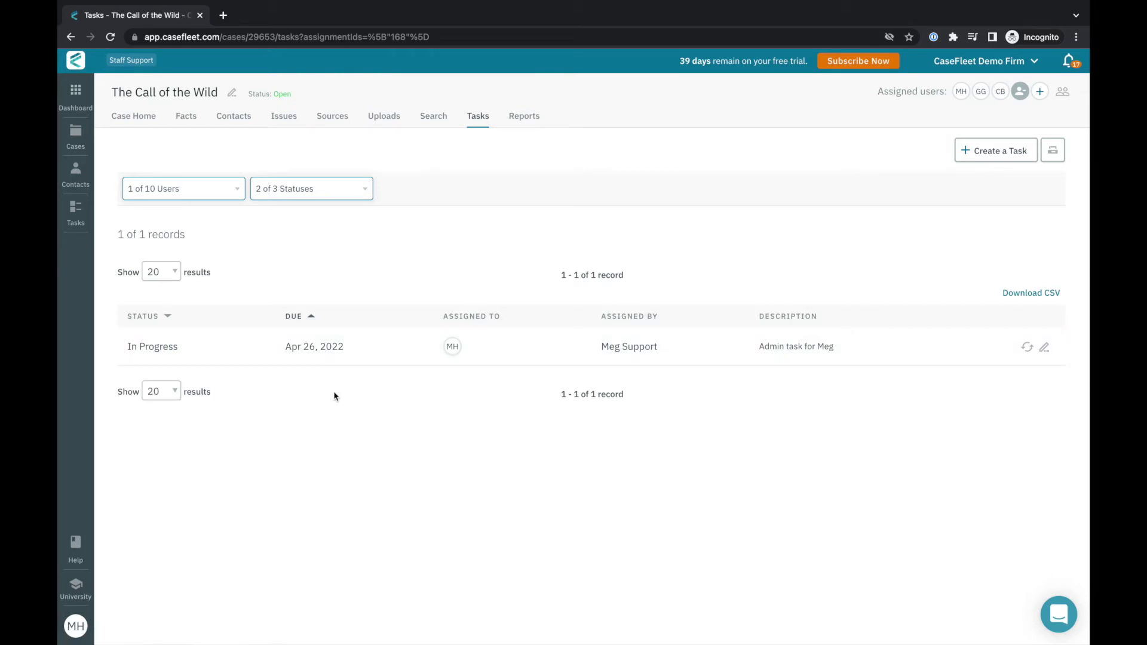
{"action": "left_click", "coordinate": [523, 119]}
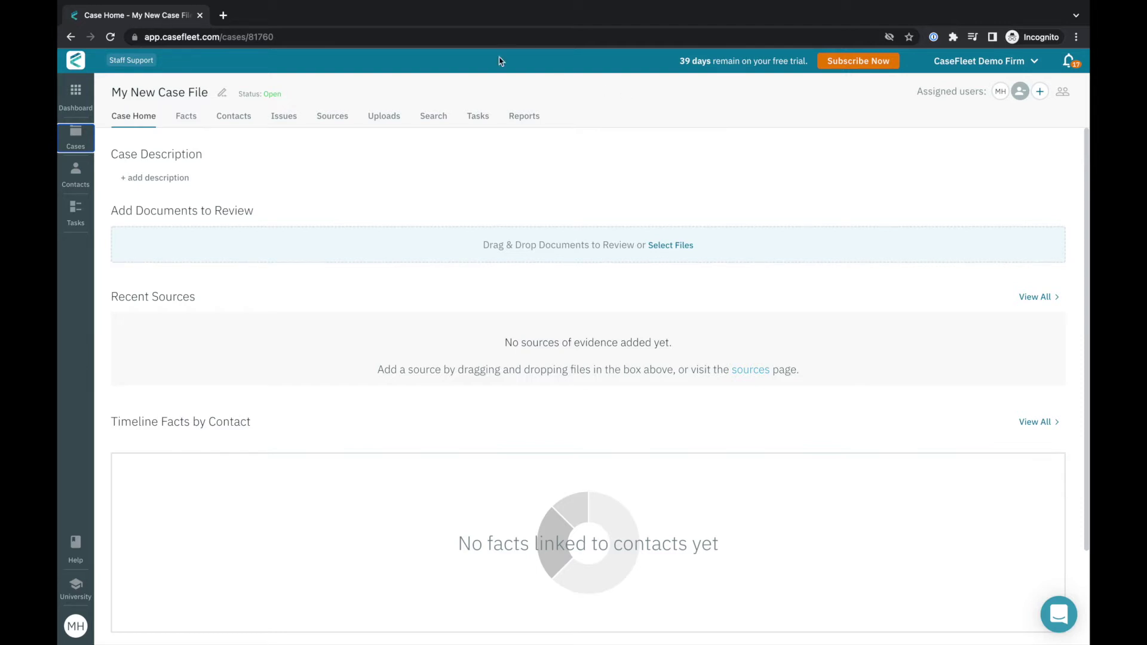
Go to My New Case File's Sources tab, which has no evidence yet.
{"action": "left_click", "coordinate": [329, 116]}
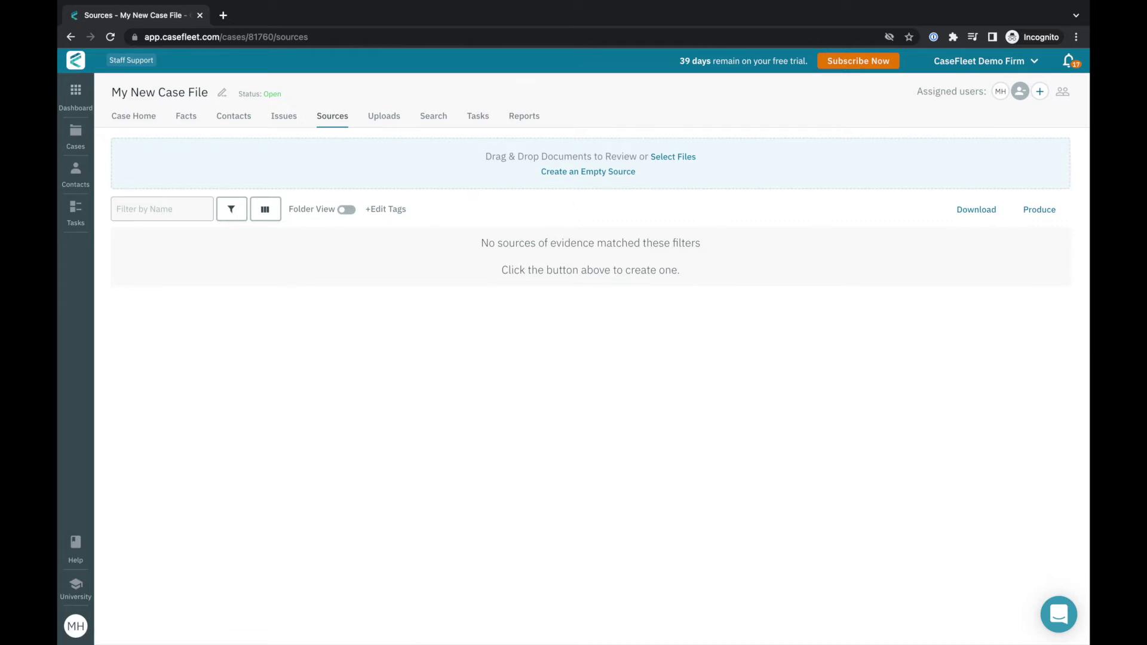
Upload the five sample files as sources, then view the case's four unassigned issues.
{"action": "left_click_drag", "start_coordinate": [1092, 160], "coordinate": [789, 153]}
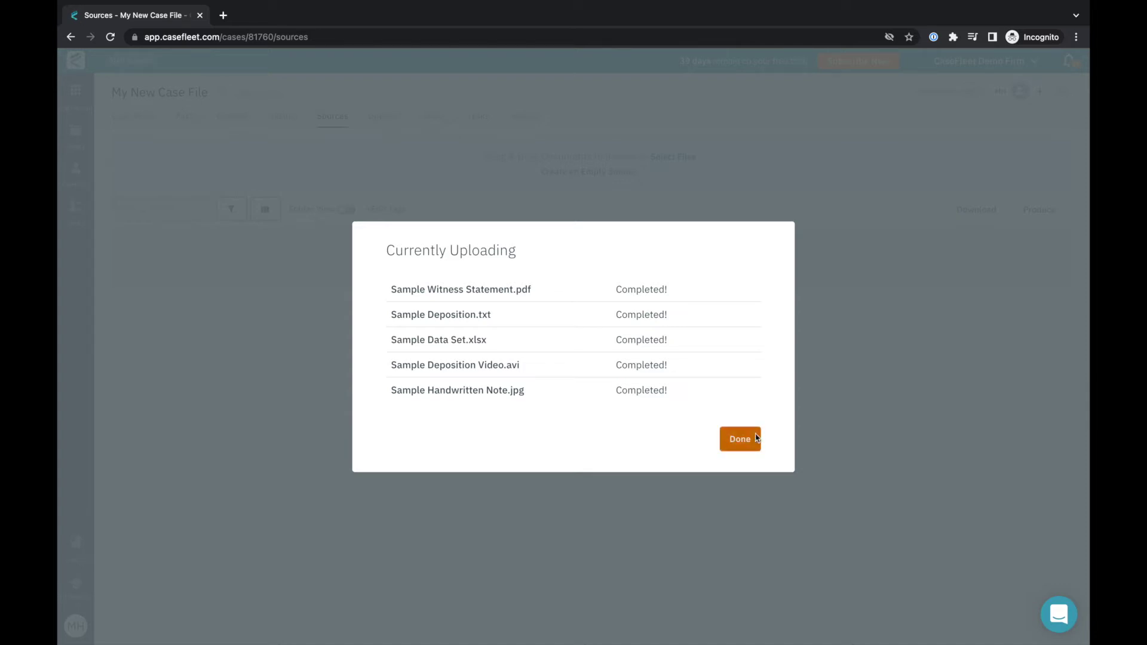
{"action": "left_click", "coordinate": [740, 439]}
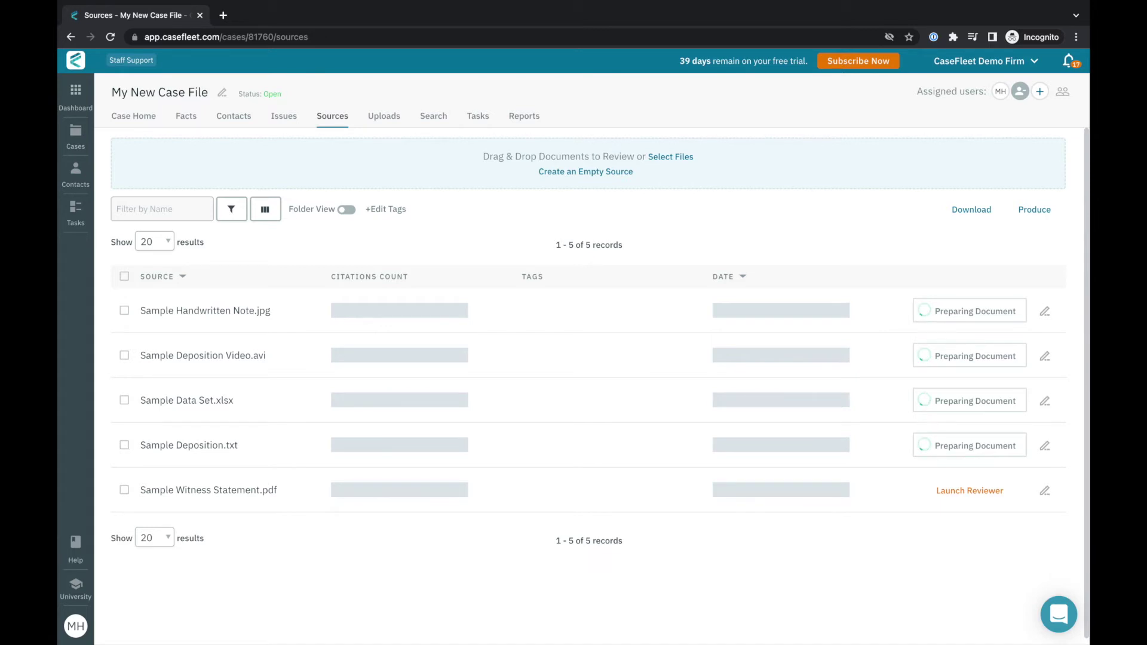
{"action": "left_click", "coordinate": [279, 119]}
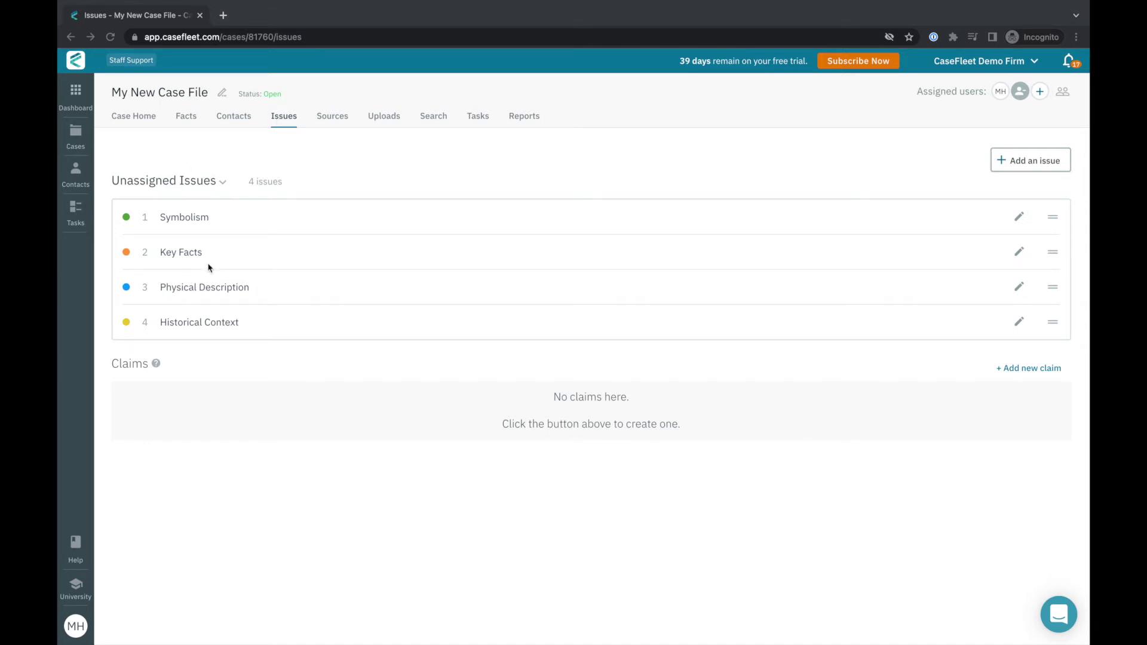
Create a new claim named 'Plot Structure'.
{"action": "left_click", "coordinate": [131, 193]}
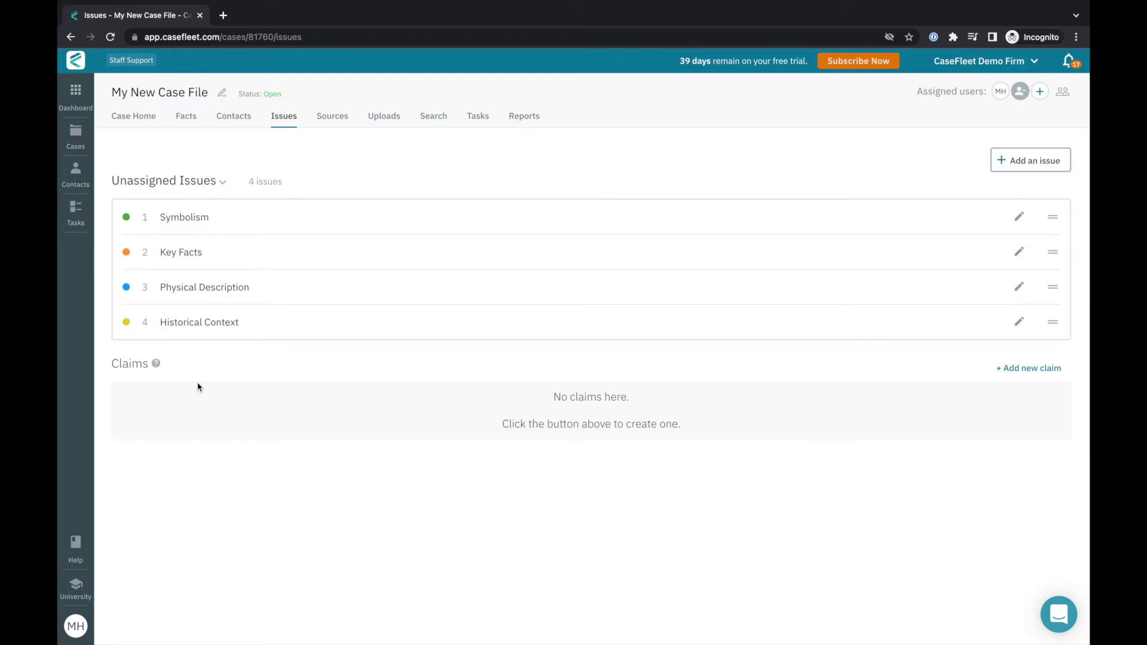
{"action": "left_click", "coordinate": [1009, 370]}
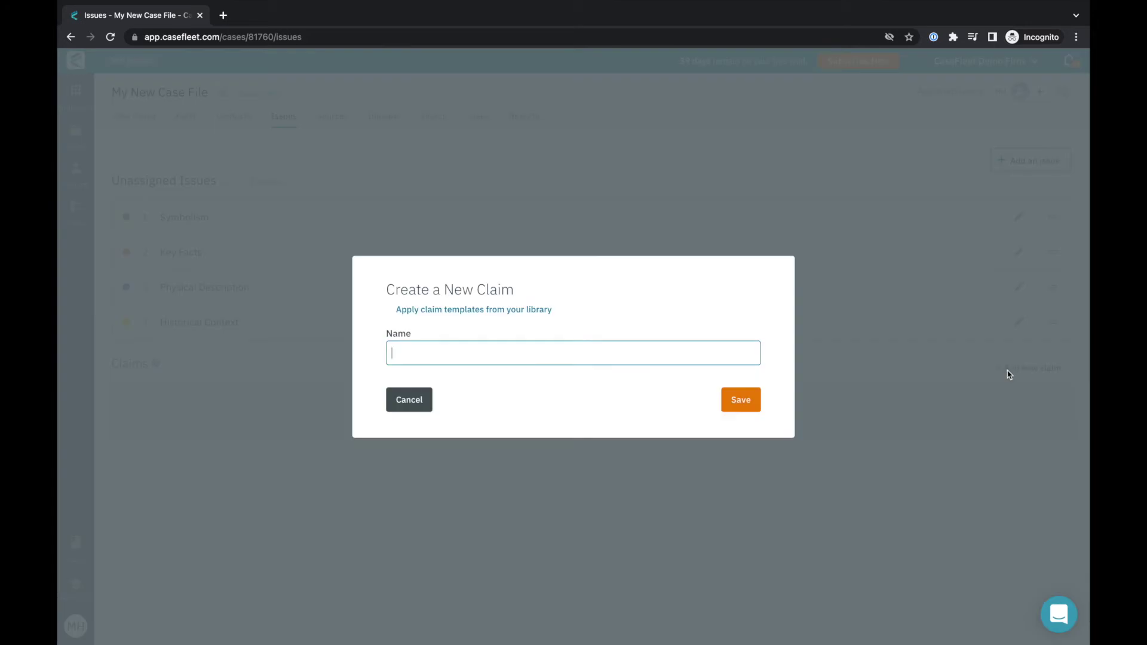
{"action": "type", "text": "Plot Structure"}
{"action": "key", "text": "Return"}
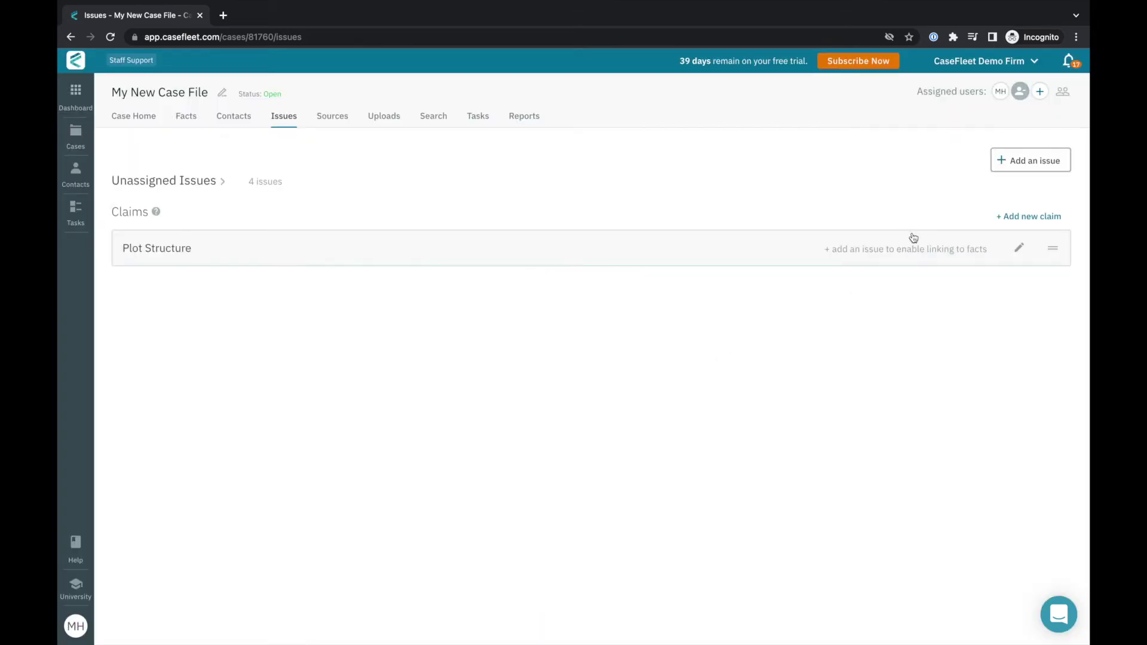
Add Orientation (dark blue) and Rising Action (maroon) issues under Plot Structure.
{"action": "left_click", "coordinate": [918, 253]}
{"action": "type", "text": "Orientation"}
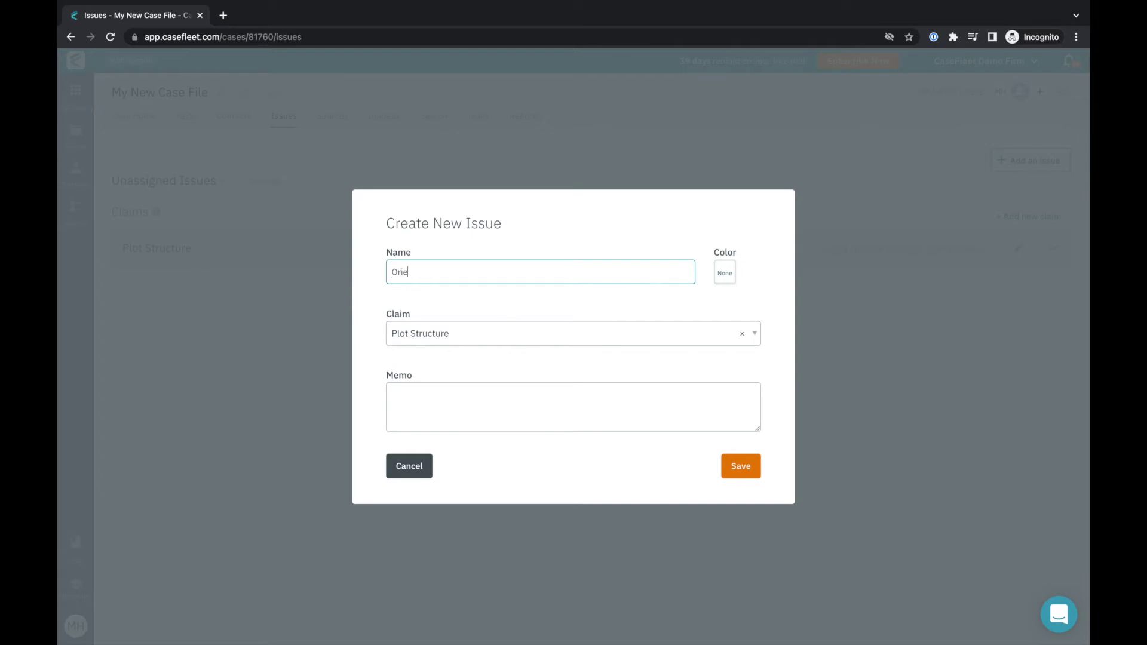
{"action": "left_click", "coordinate": [722, 272]}
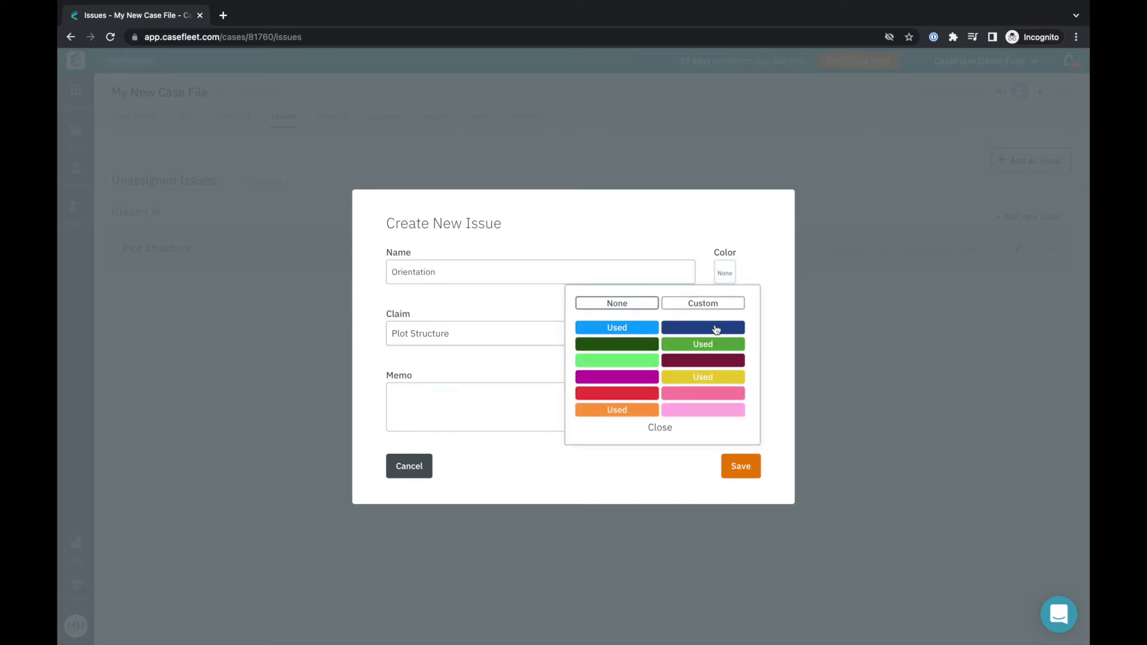
{"action": "left_click", "coordinate": [715, 329]}
{"action": "left_click", "coordinate": [738, 469]}
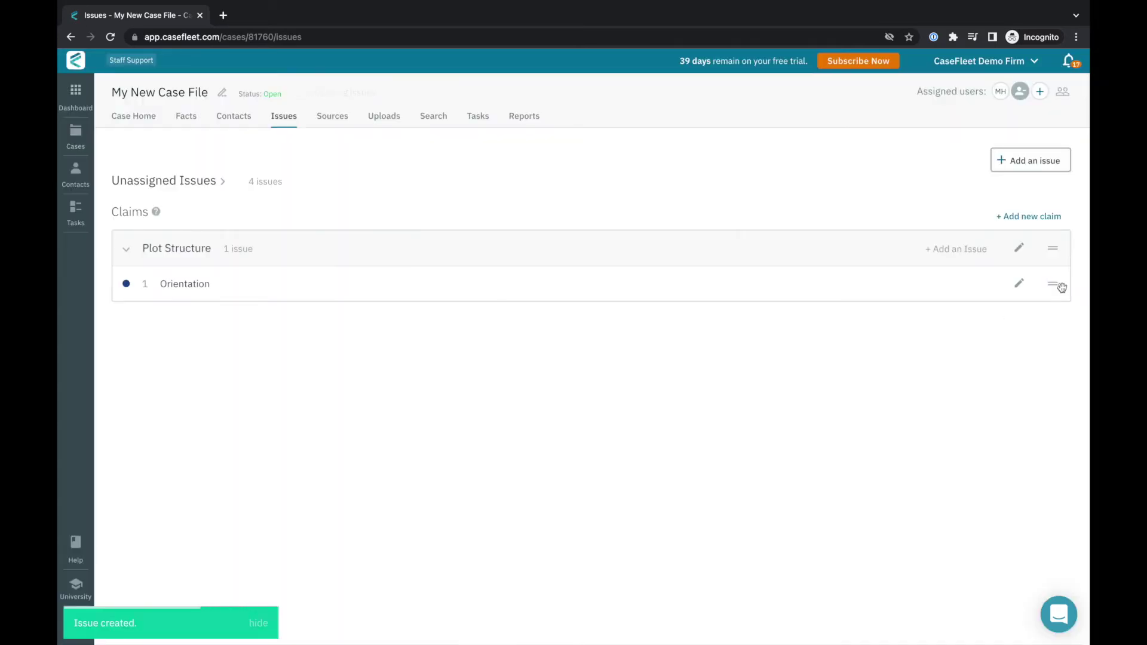
{"action": "left_click", "coordinate": [971, 250]}
{"action": "type", "text": "Rising Action"}
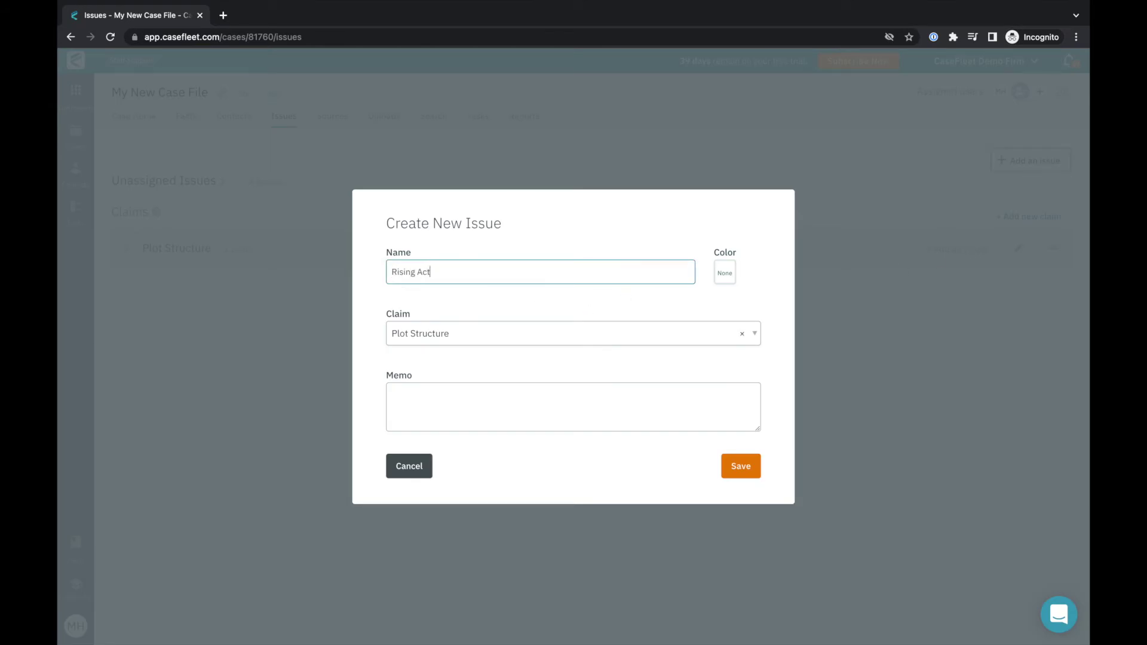
{"action": "left_click", "coordinate": [723, 272]}
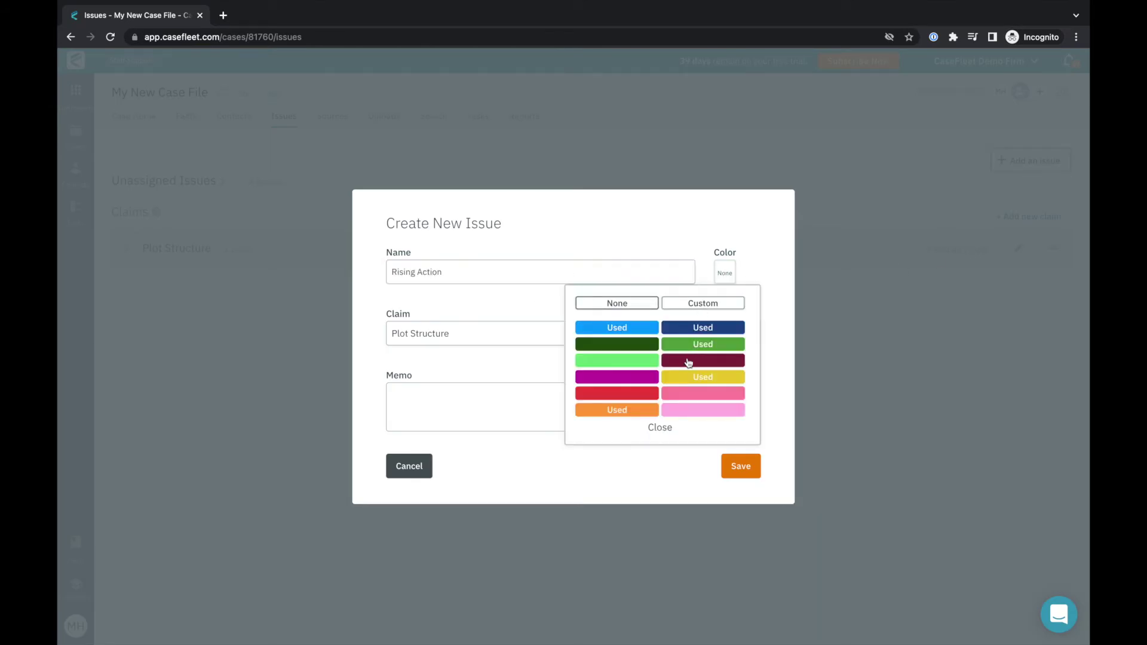
{"action": "left_click", "coordinate": [687, 362]}
{"action": "left_click", "coordinate": [739, 469]}
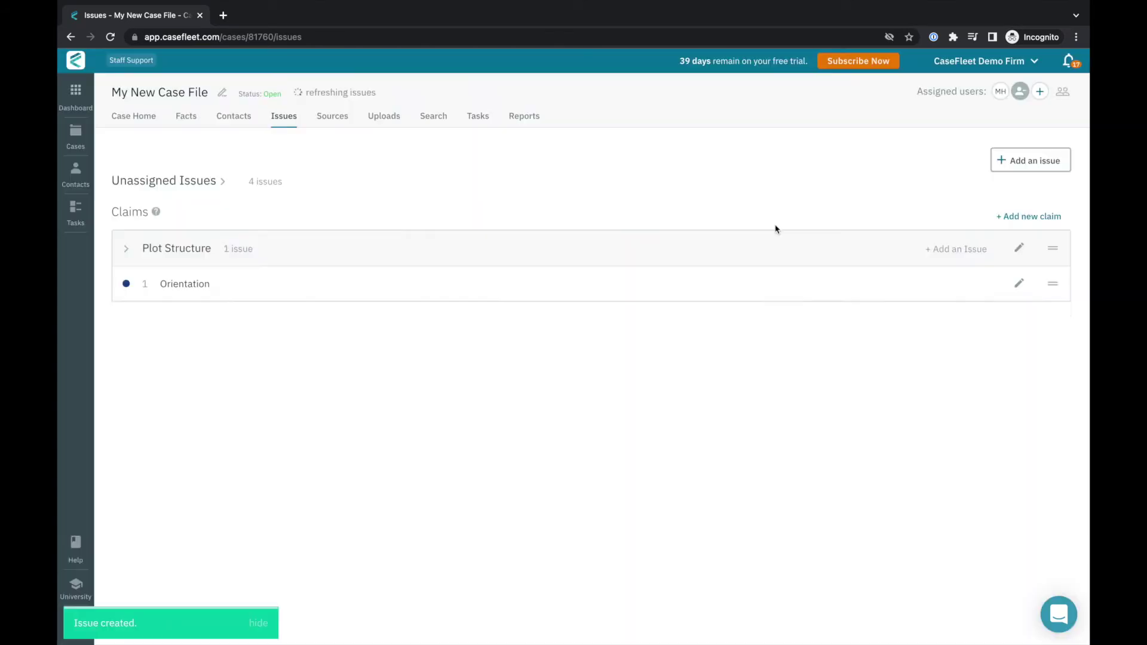
Add a red Climax issue and a Falling Action issue under Plot Structure.
{"action": "left_click", "coordinate": [951, 251]}
{"action": "type", "text": "Climax"}
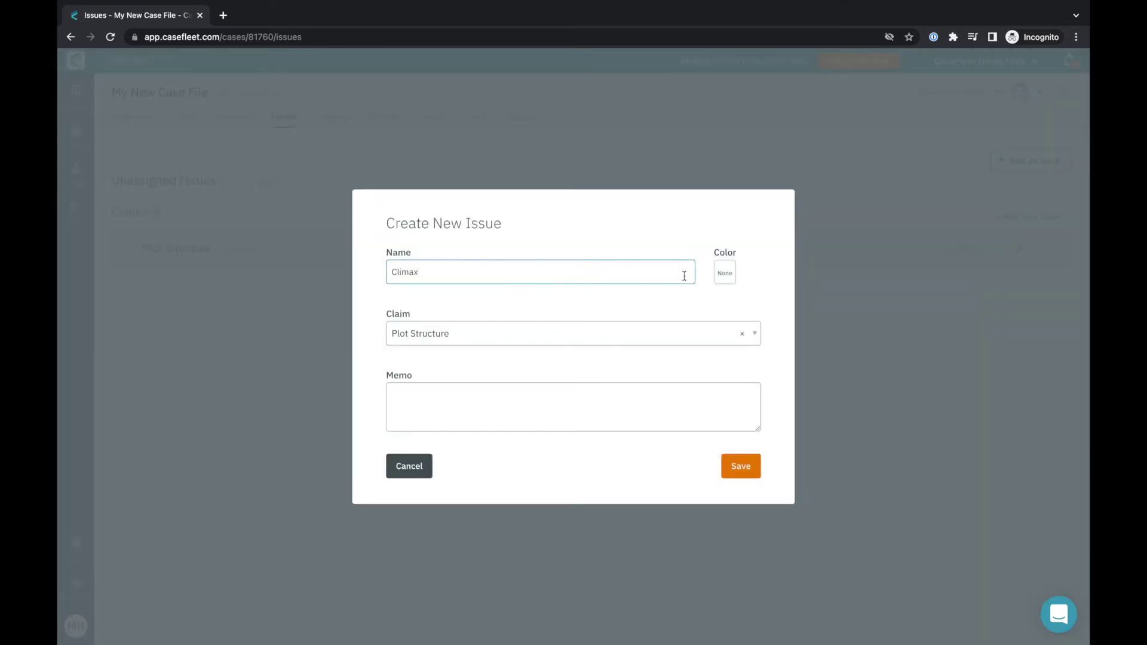
{"action": "left_click", "coordinate": [726, 278]}
{"action": "left_click", "coordinate": [613, 396]}
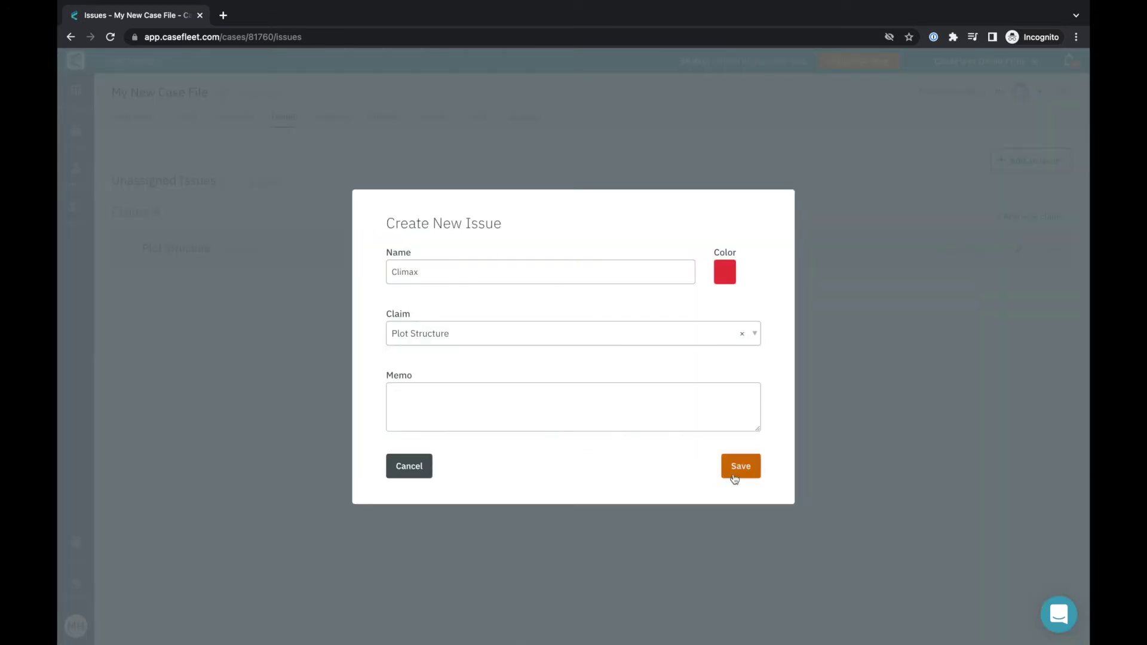
{"action": "left_click", "coordinate": [737, 471]}
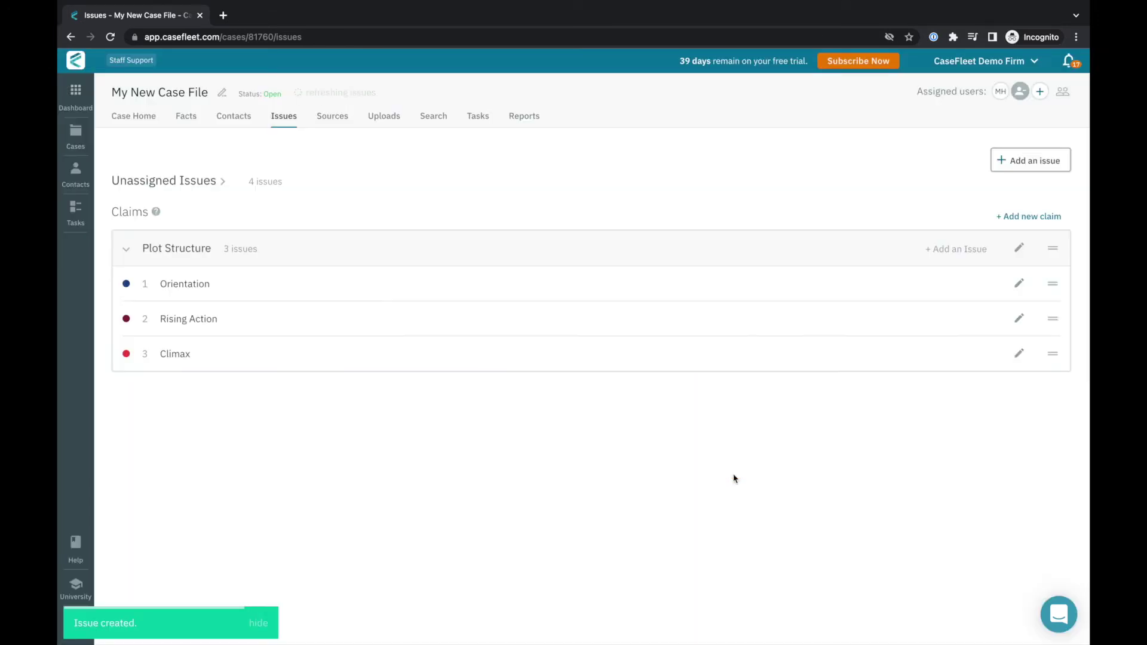
{"action": "left_click", "coordinate": [974, 249]}
{"action": "type", "text": "Falling Action"}
{"action": "key", "text": "Return"}
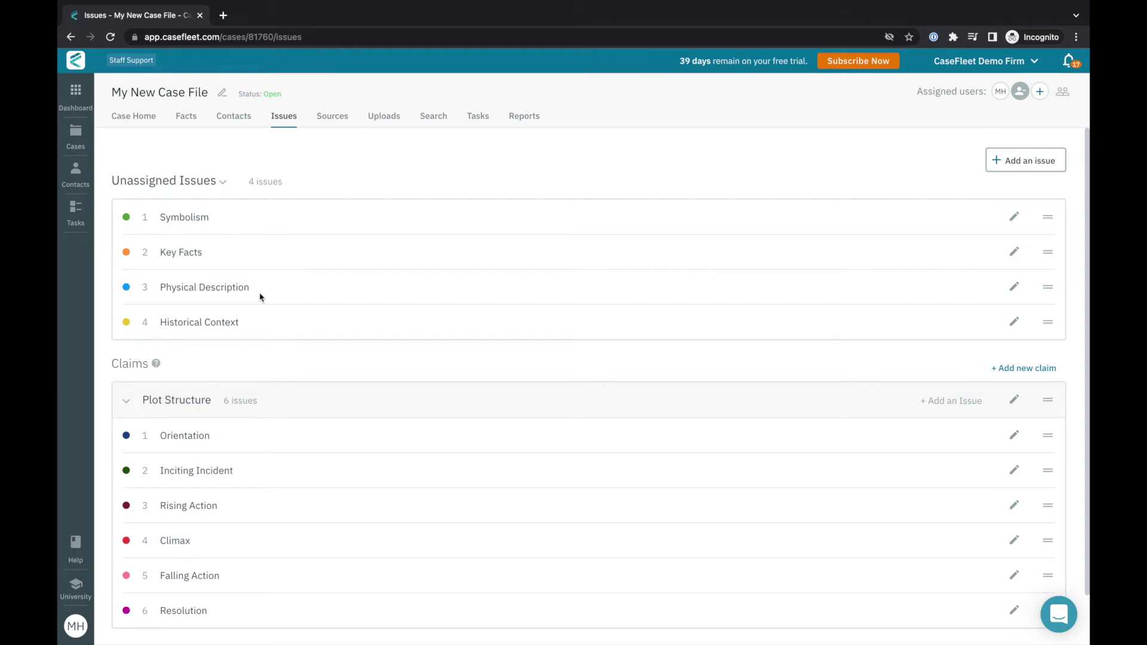
{"action": "left_click", "coordinate": [231, 122]}
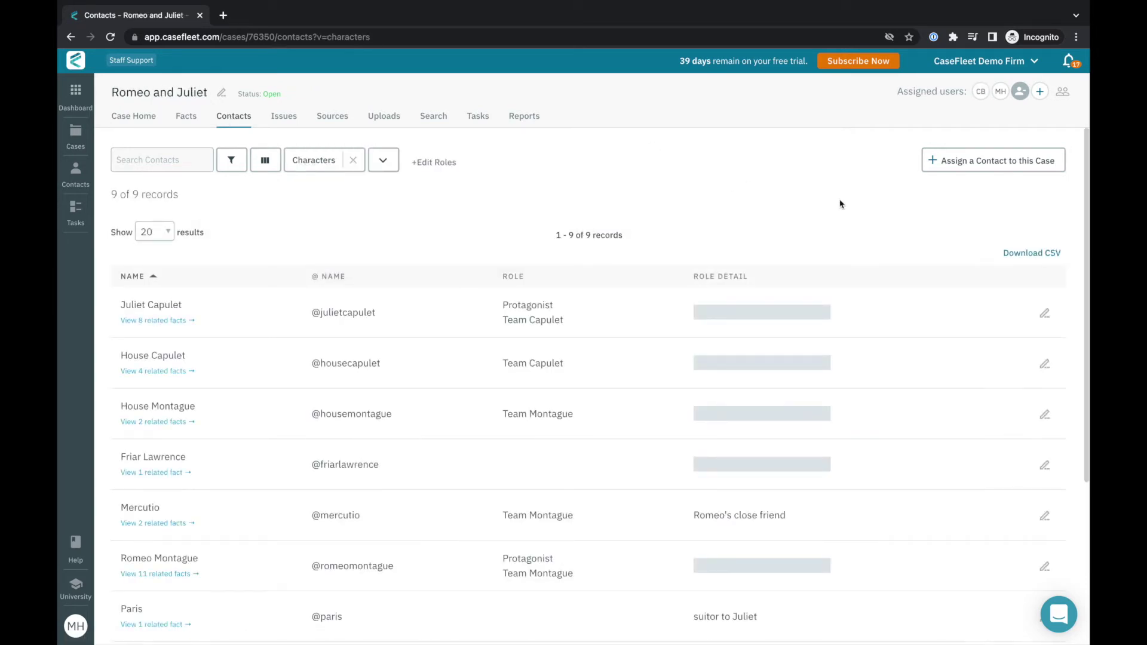
Start adding a new contact to the Romeo and Juliet case.
{"action": "left_click", "coordinate": [964, 163]}
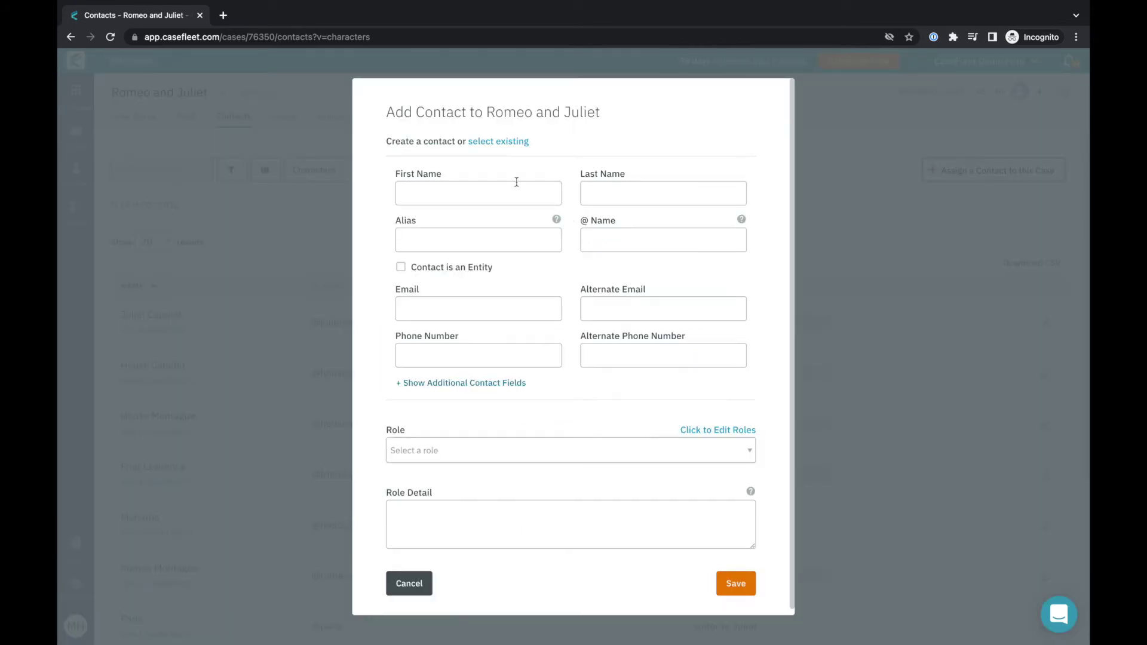
Add Lady Capulet as a contact with the Team Capulet role.
{"action": "left_click", "coordinate": [516, 184]}
{"action": "type", "text": "Lady"}
{"action": "key", "text": "Tab"}
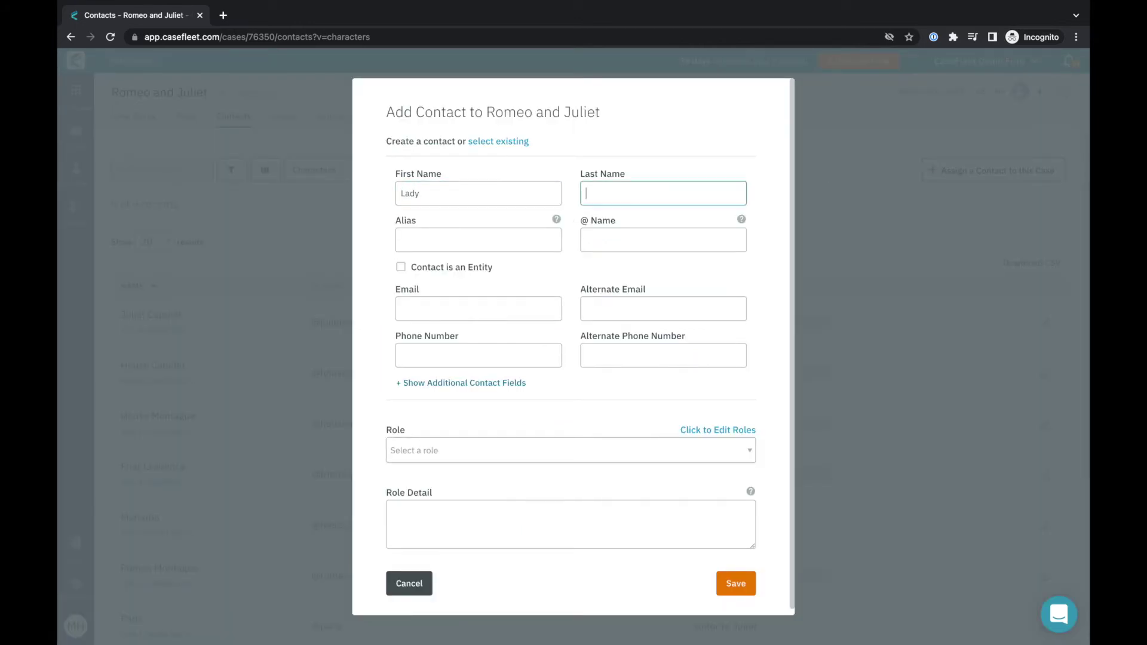
{"action": "type", "text": "Capulet"}
{"action": "left_click", "coordinate": [445, 457]}
{"action": "type", "text": "Team"}
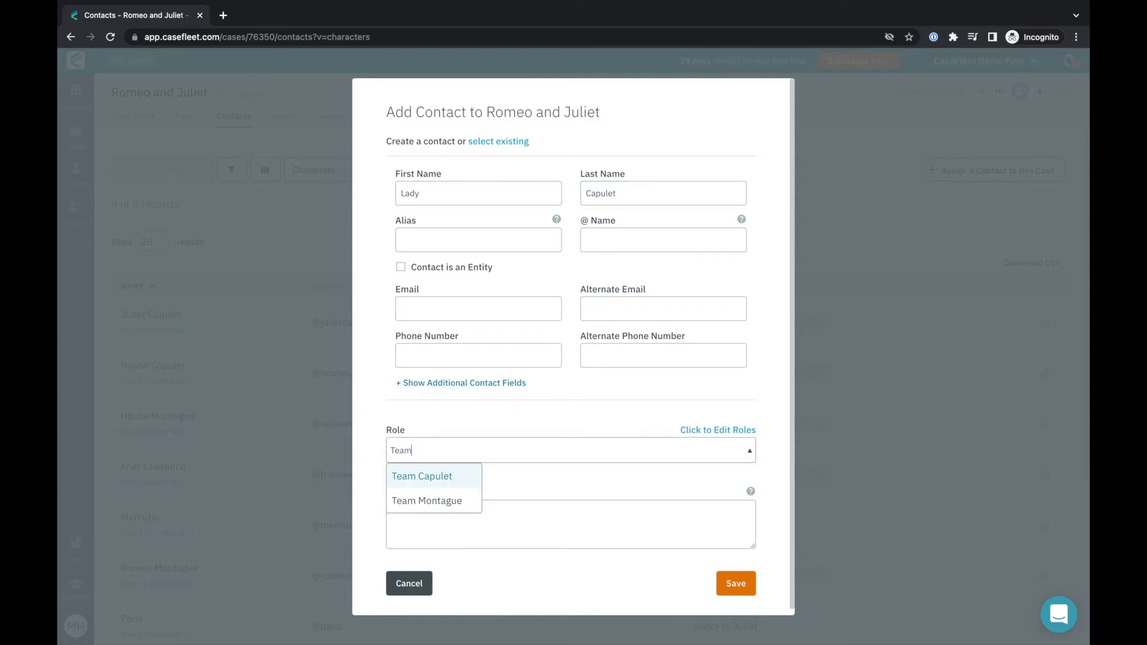
{"action": "key", "text": "Return"}
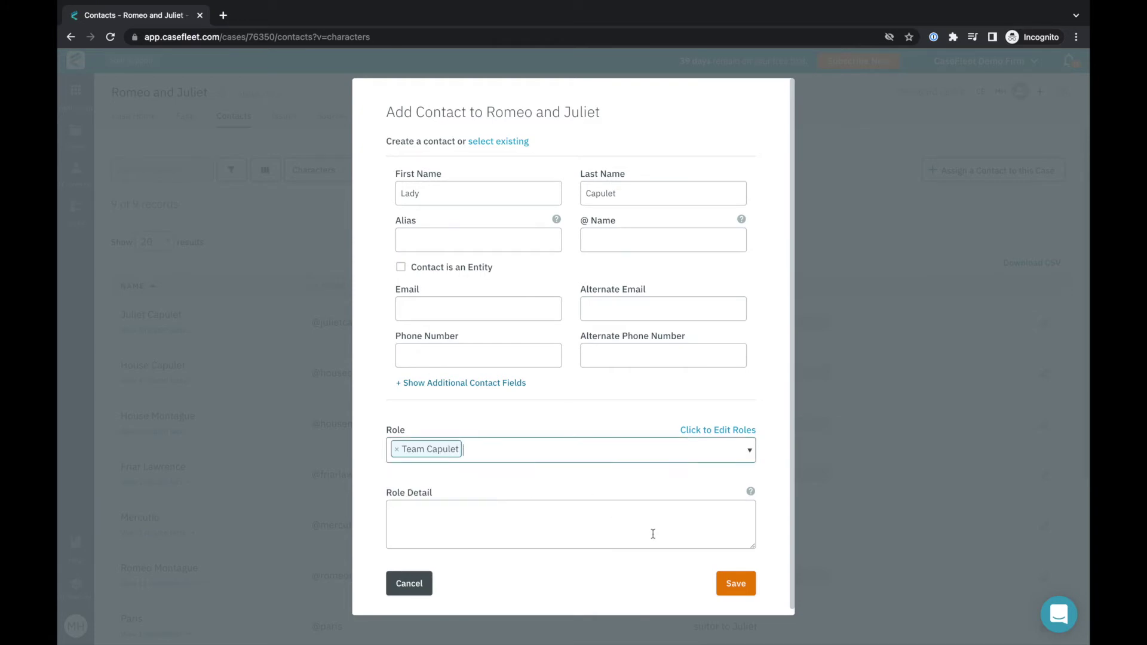
{"action": "left_click", "coordinate": [730, 585]}
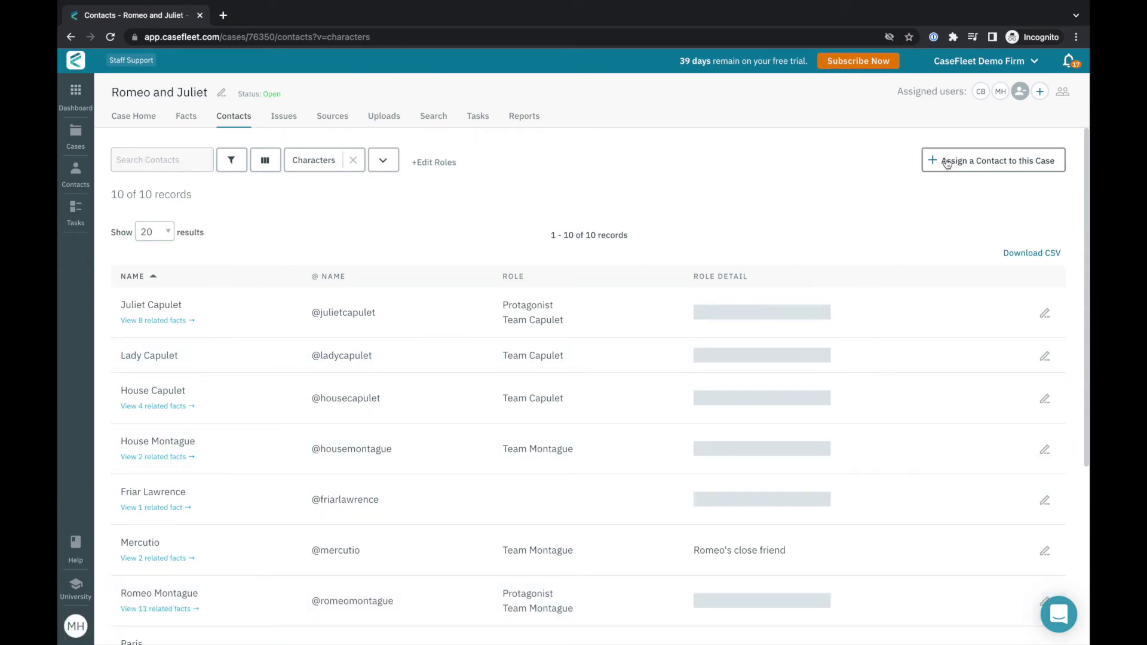
Select the existing contact The Prince for the case and bring up its role choices.
{"action": "left_click", "coordinate": [947, 164]}
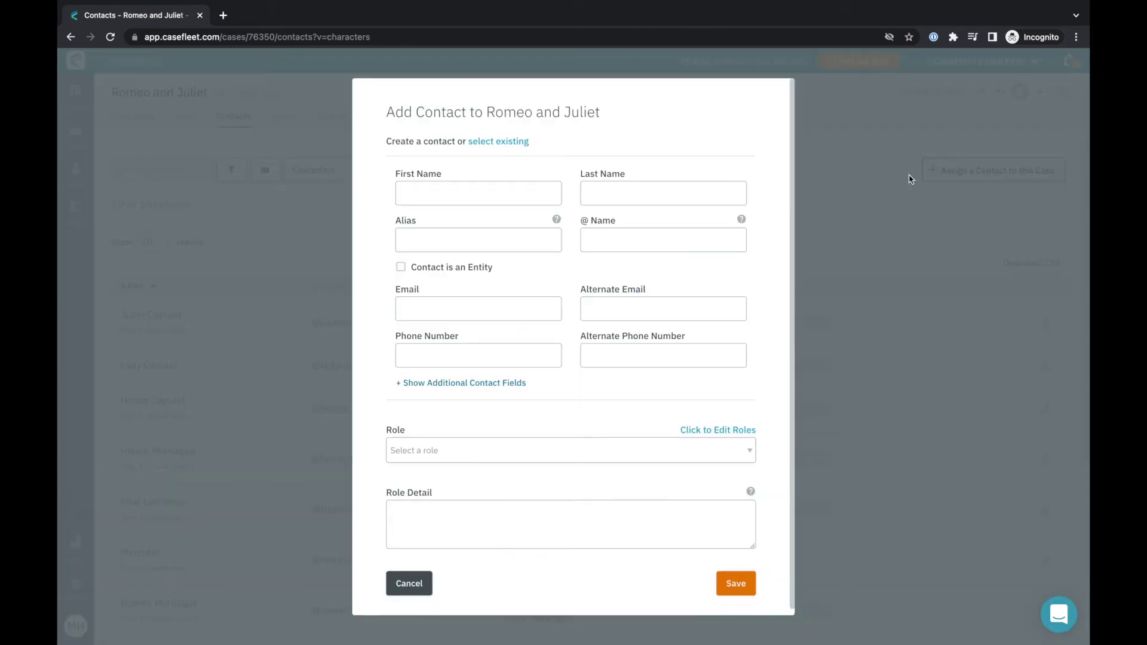
{"action": "left_click", "coordinate": [503, 142]}
{"action": "left_click", "coordinate": [476, 276]}
{"action": "type", "text": "princ"}
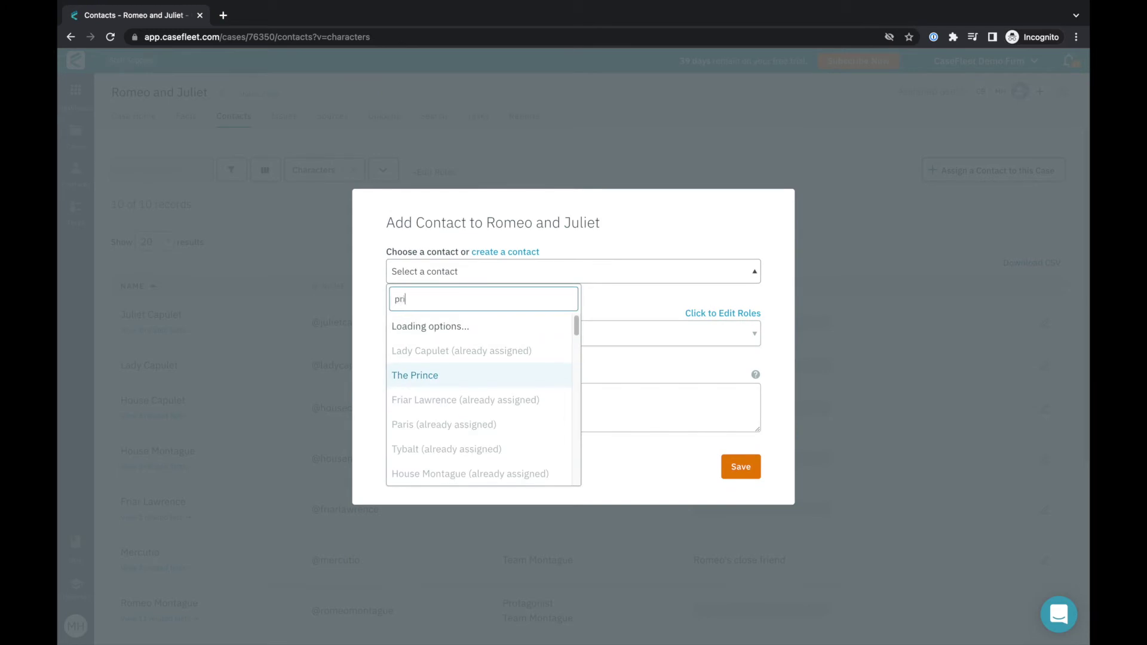
{"action": "left_click", "coordinate": [461, 332]}
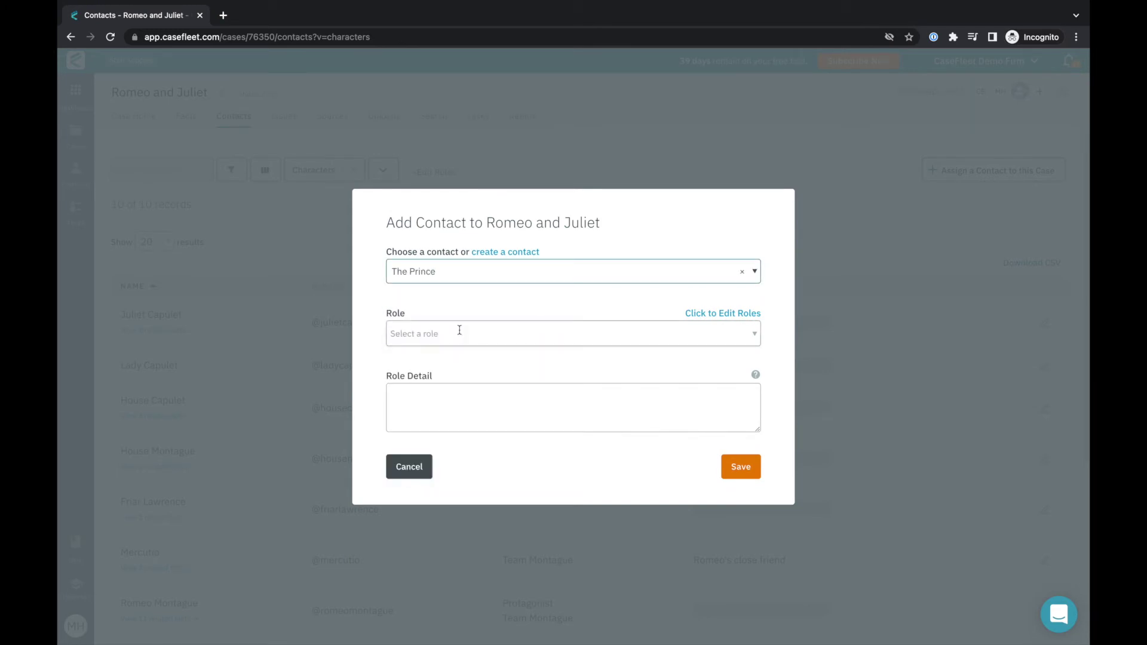
{"action": "left_click", "coordinate": [460, 330]}
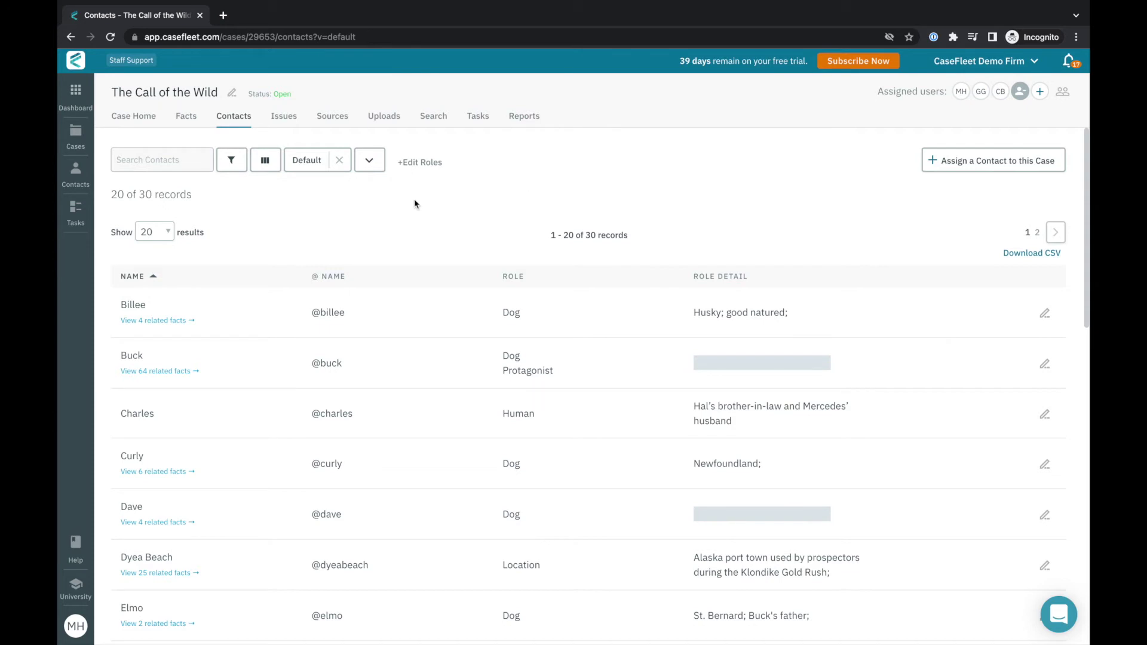
Save the edited contact roles and filter the contacts list to the Location role.
{"action": "left_click", "coordinate": [404, 162]}
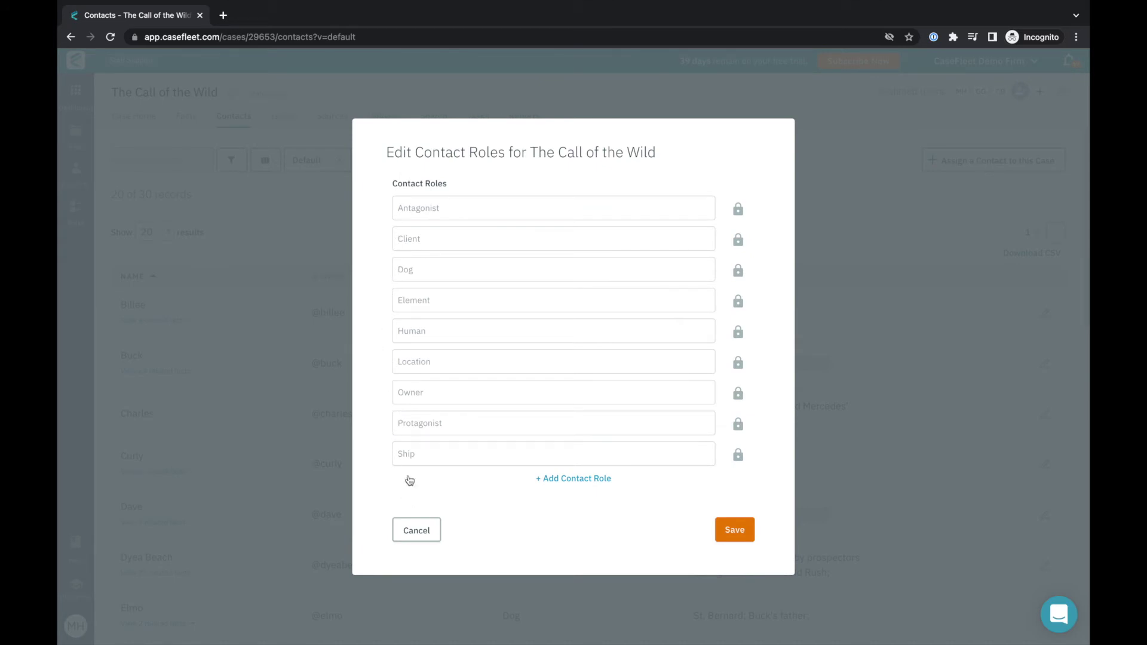
{"action": "left_click", "coordinate": [750, 532]}
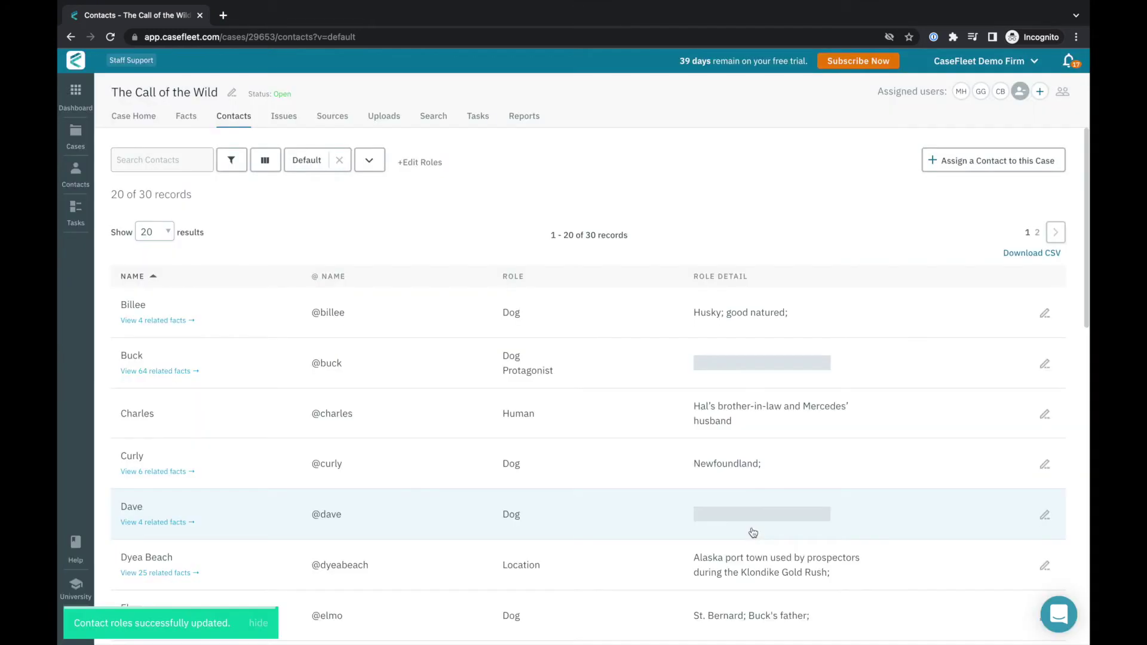
{"action": "left_click", "coordinate": [239, 169]}
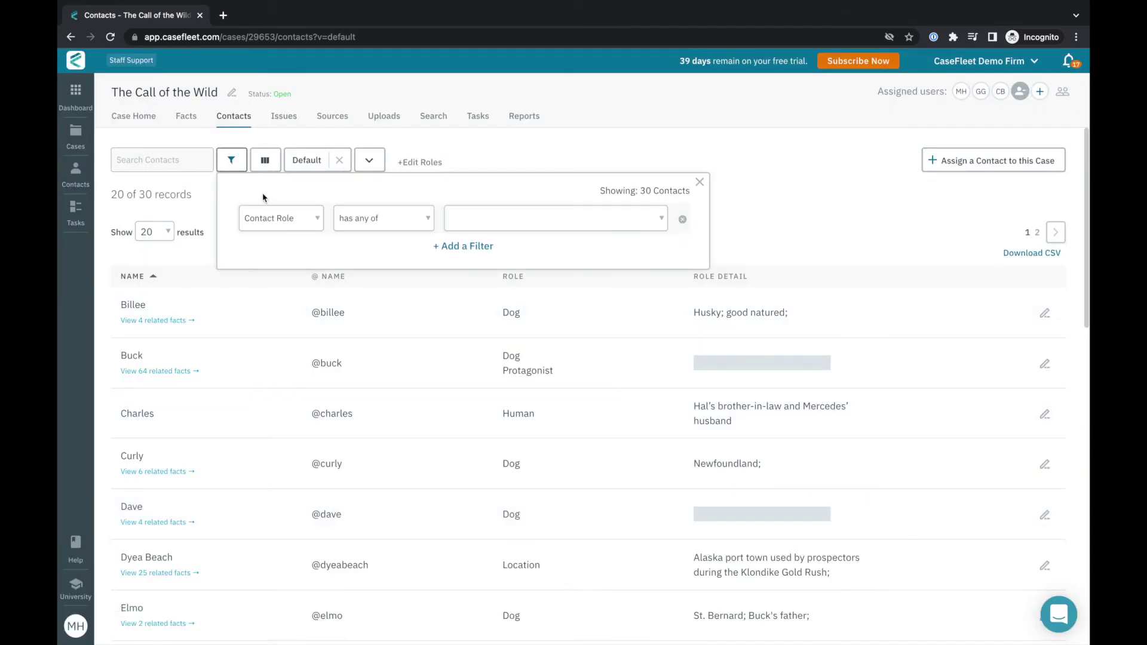
{"action": "left_click", "coordinate": [482, 224]}
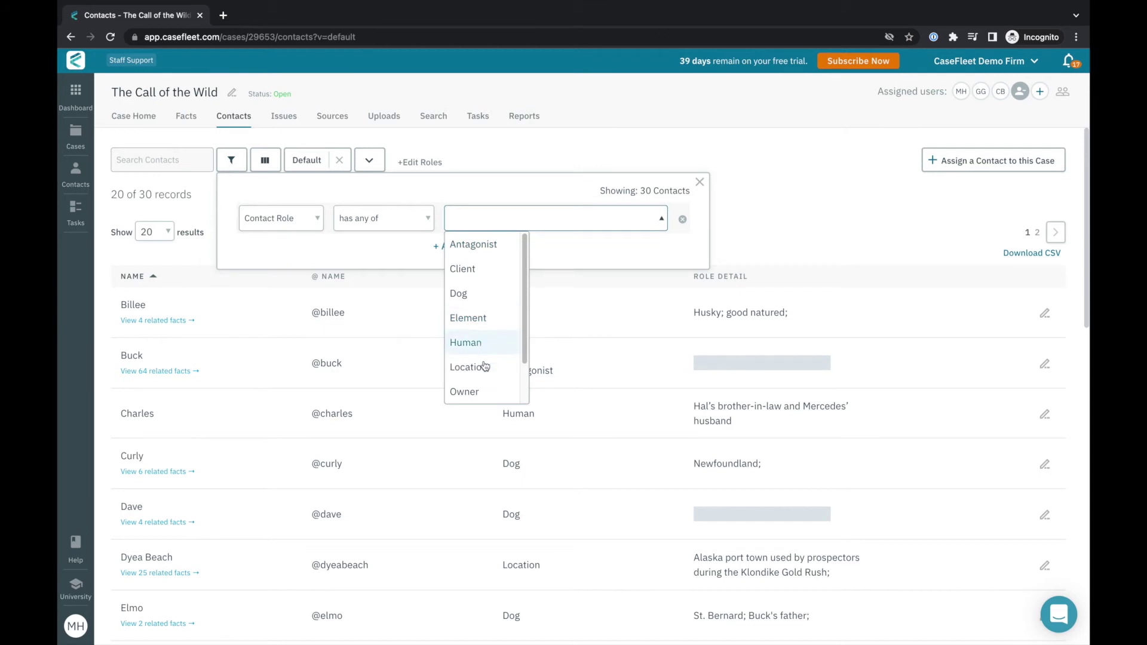
{"action": "left_click", "coordinate": [485, 367]}
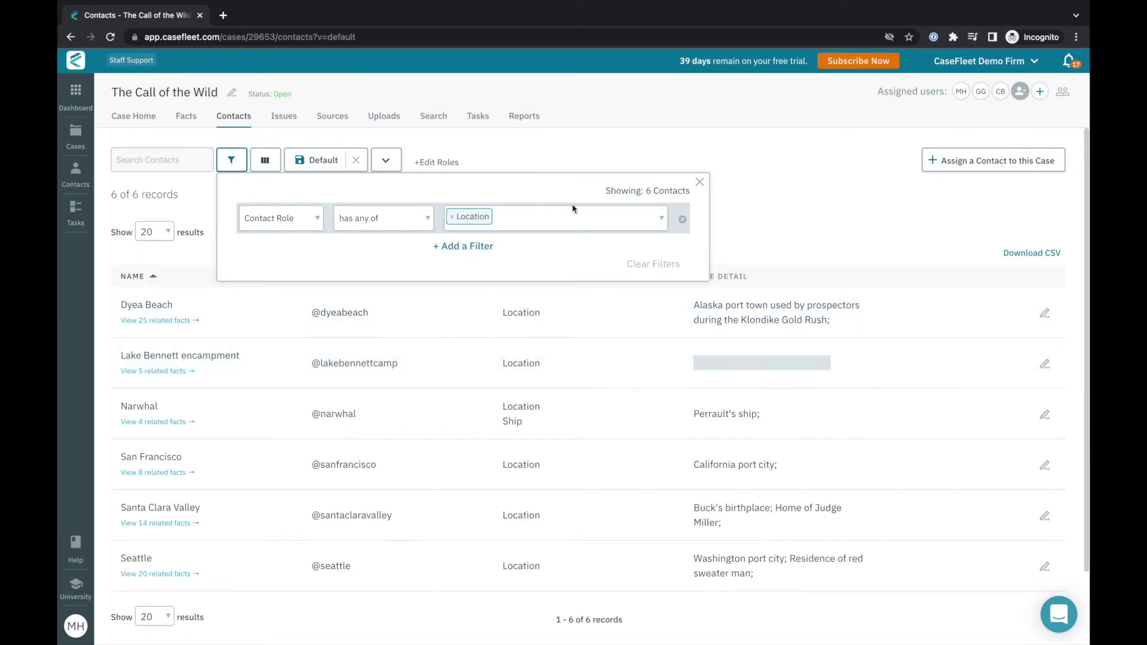
{"action": "left_click", "coordinate": [723, 199]}
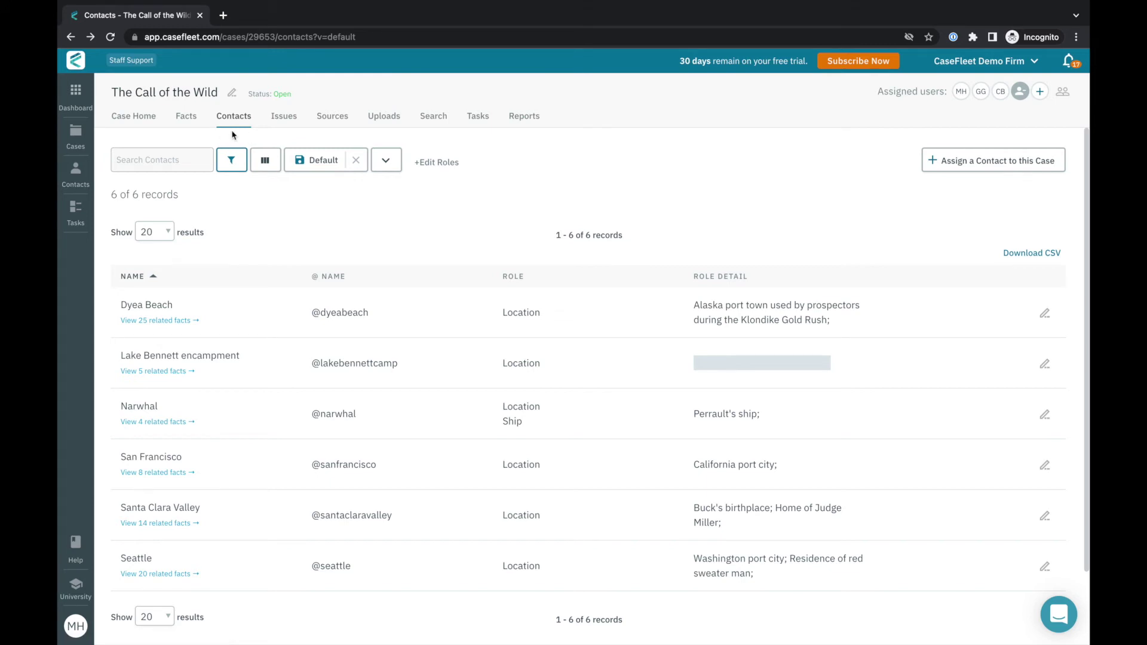
{"action": "left_click", "coordinate": [192, 118]}
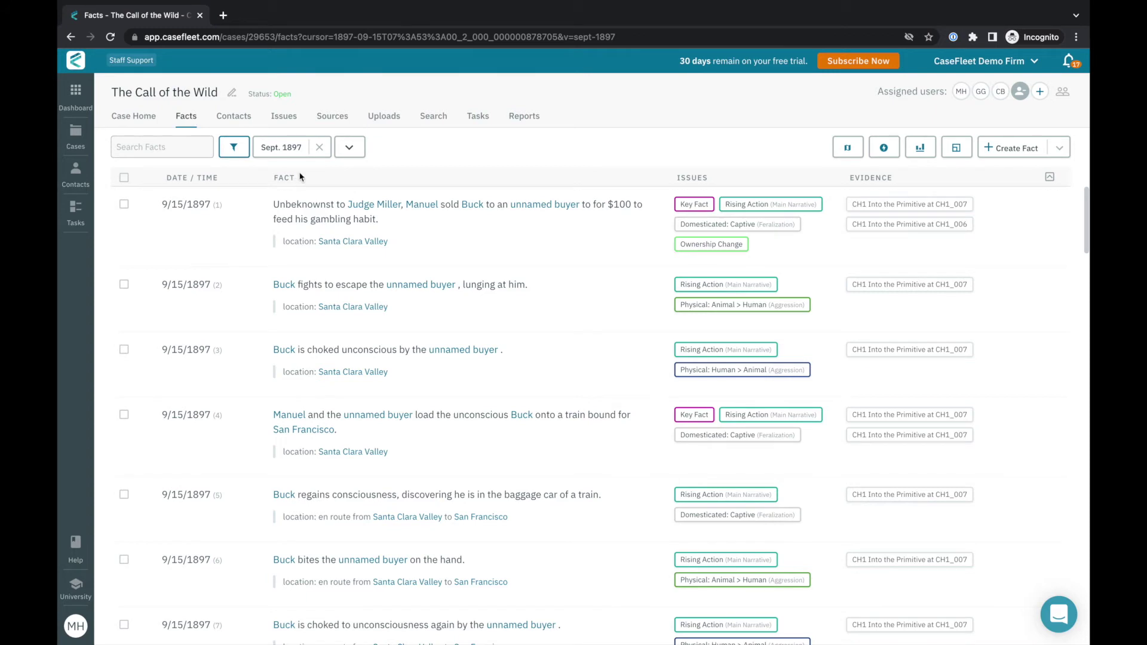
Clear the Sept. 1897 view, preview citation options for the Elmo and Buck birth facts, and begin a new fact.
{"action": "left_click", "coordinate": [321, 147]}
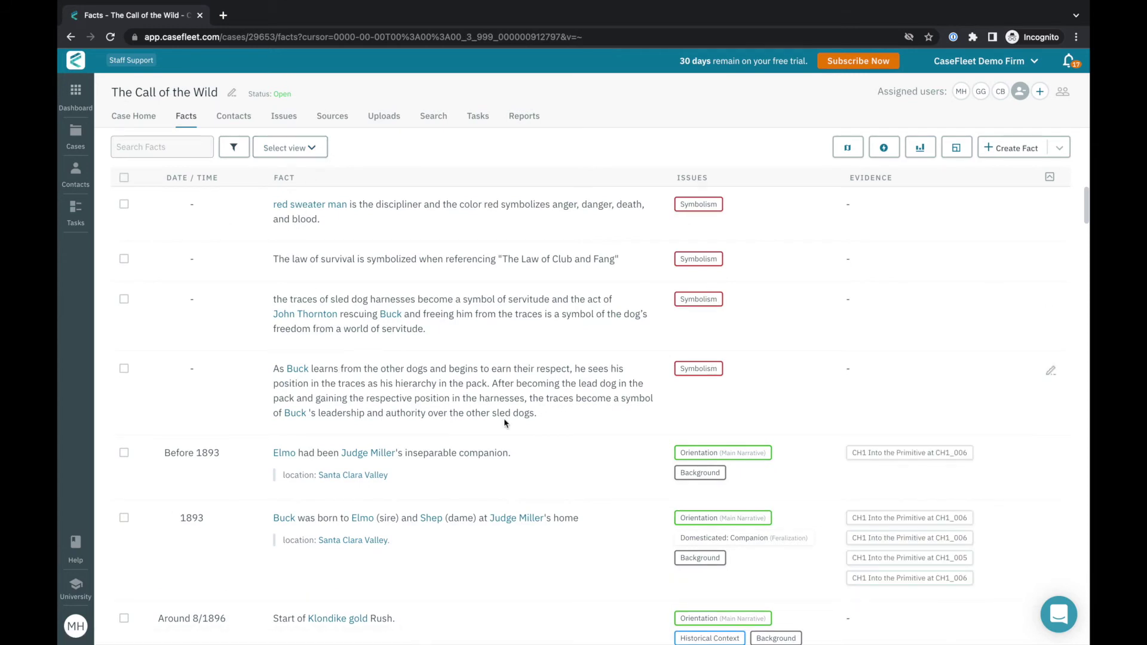
{"action": "left_click", "coordinate": [856, 455]}
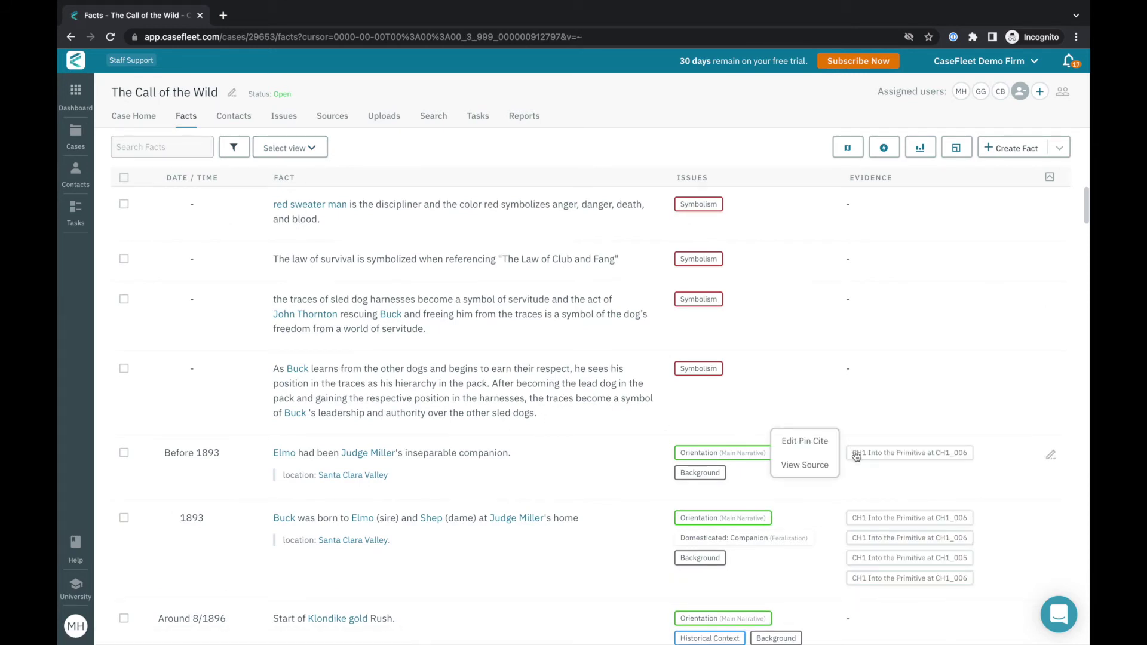
{"action": "left_click", "coordinate": [874, 517]}
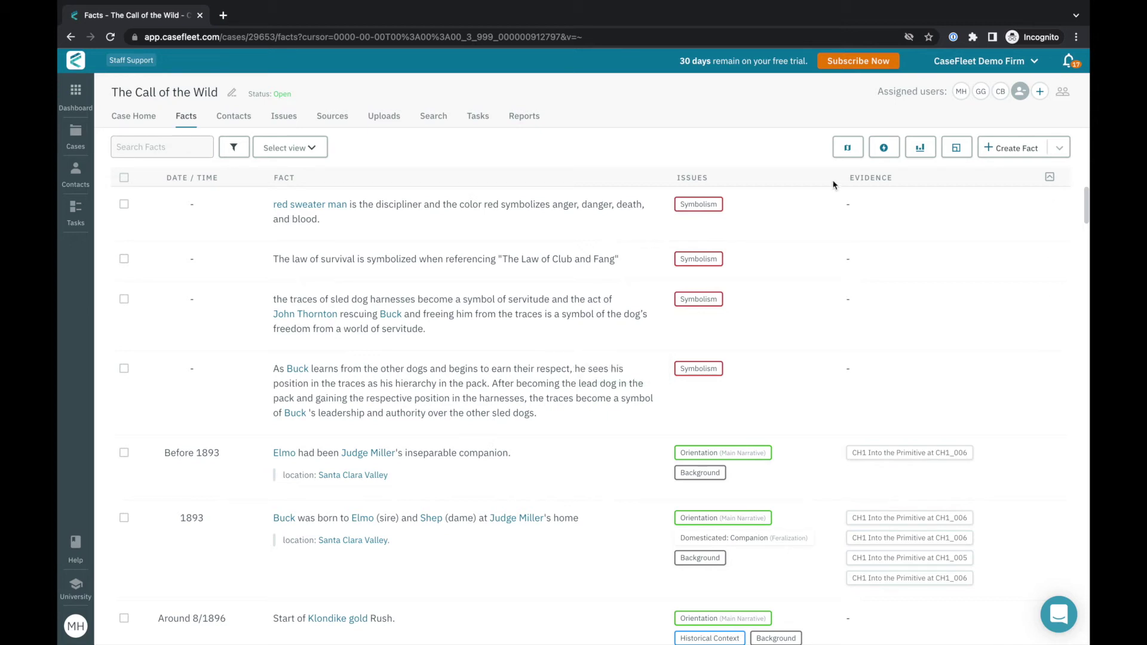
{"action": "left_click", "coordinate": [1026, 154]}
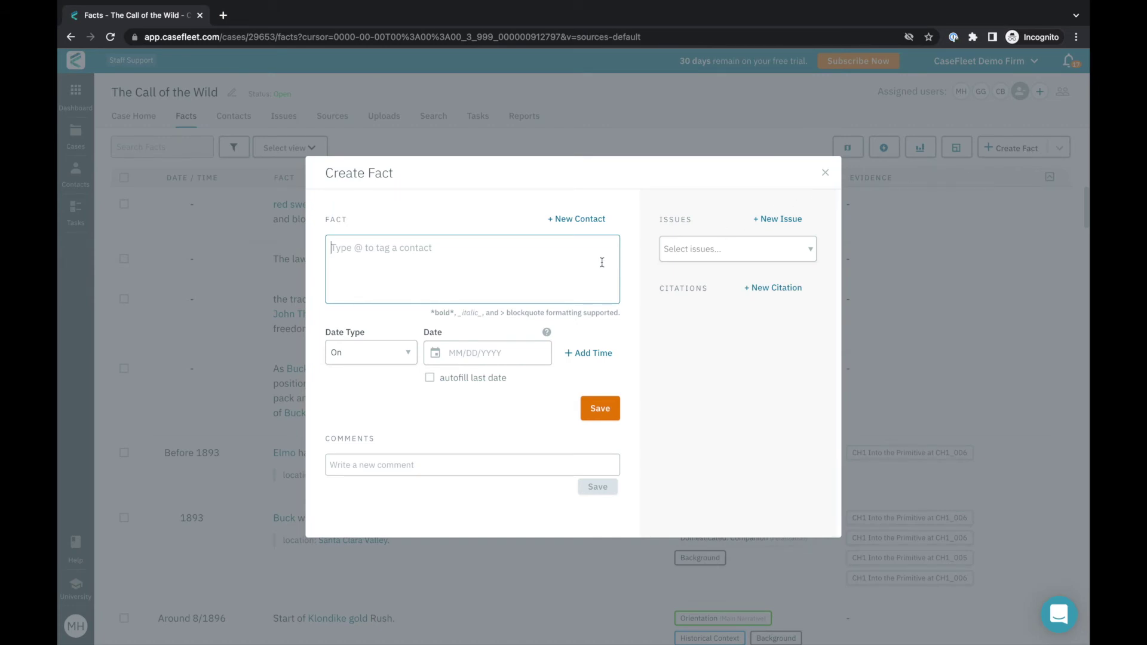
{"action": "type", "text": "@buc"}
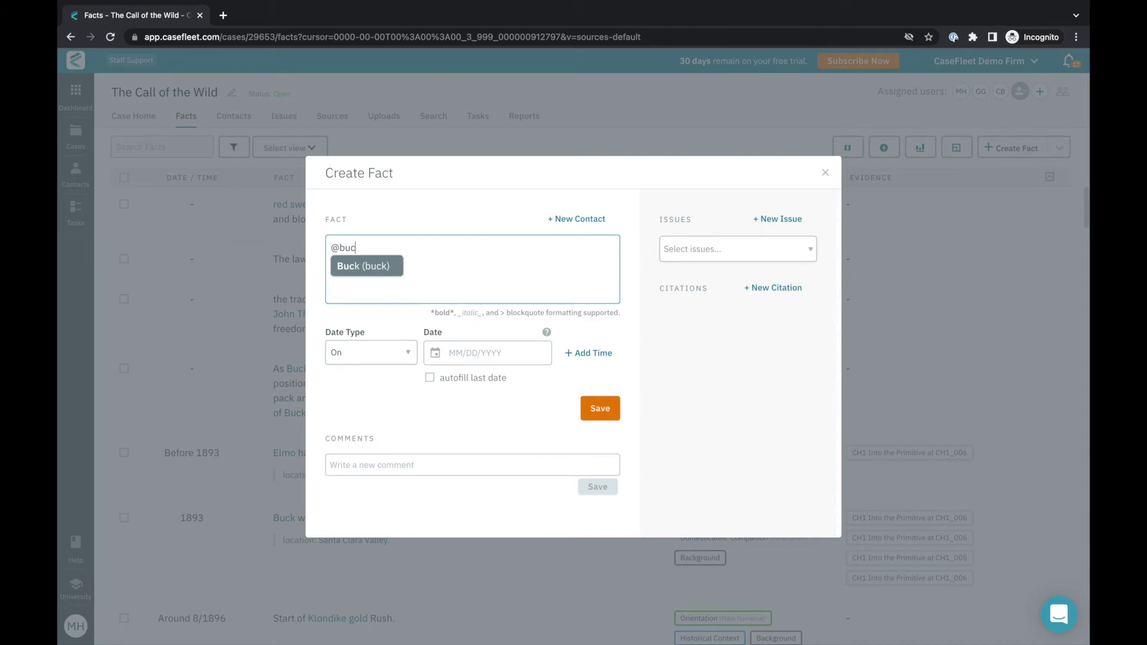
{"action": "type", "text": "k attacks a"}
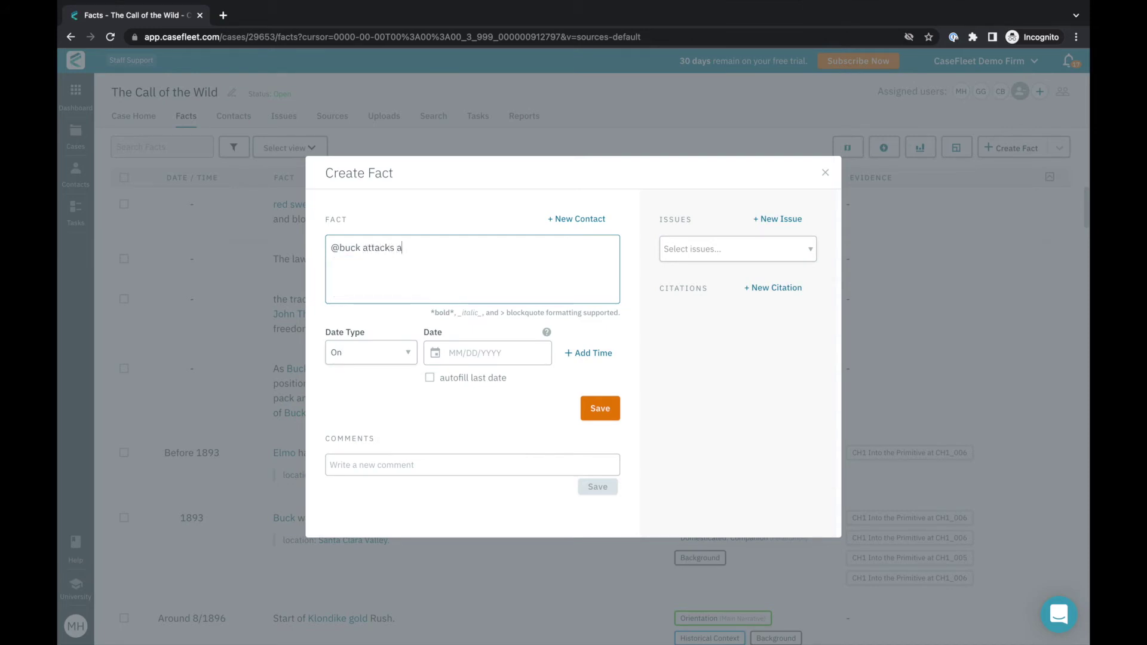
{"action": "type", "text": "nd kills @"}
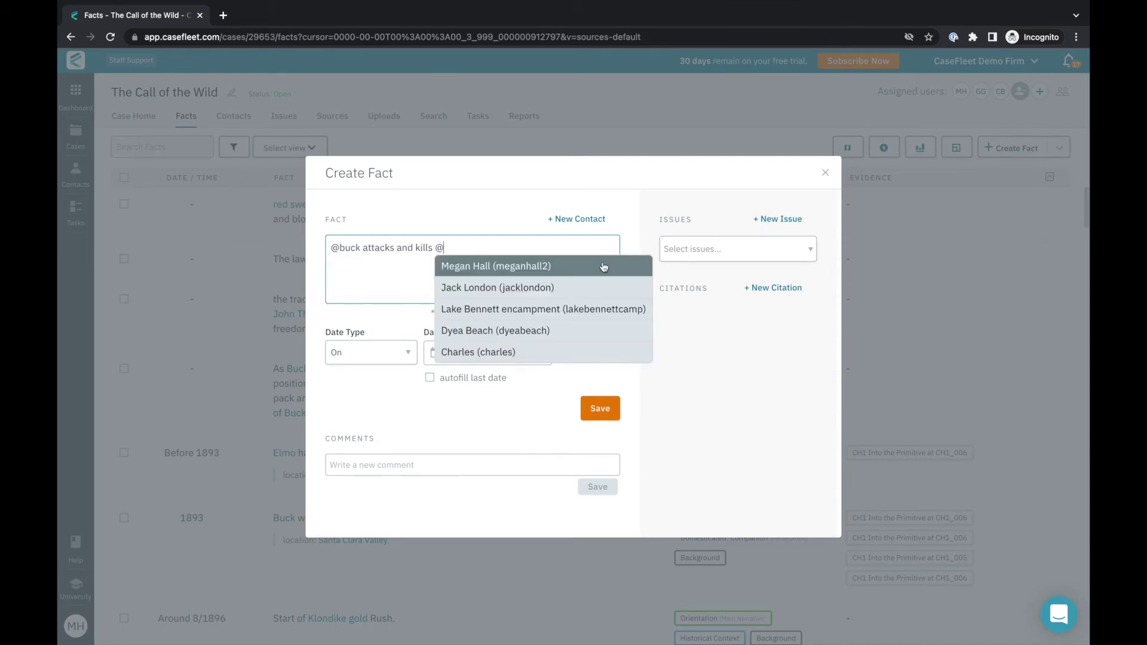
{"action": "type", "text": "sp"}
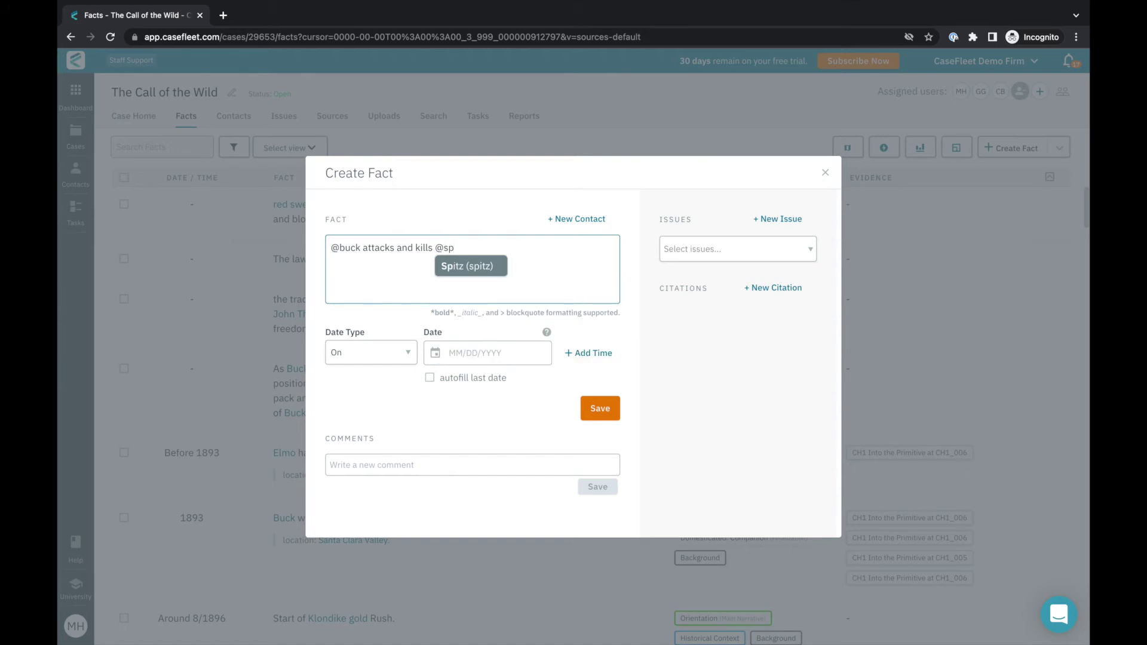
{"action": "key", "text": "Return"}
{"action": "type", "text": "."}
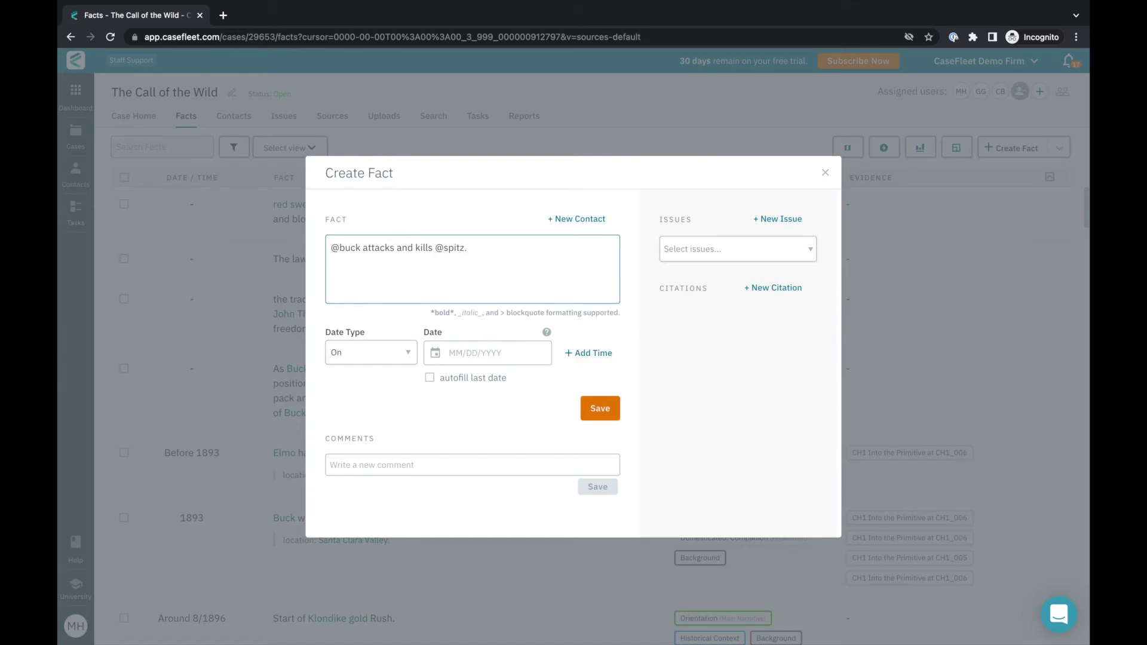
Tag the fact with the issues Rising Action and Physical: Animal > Animal.
{"action": "left_click", "coordinate": [747, 250]}
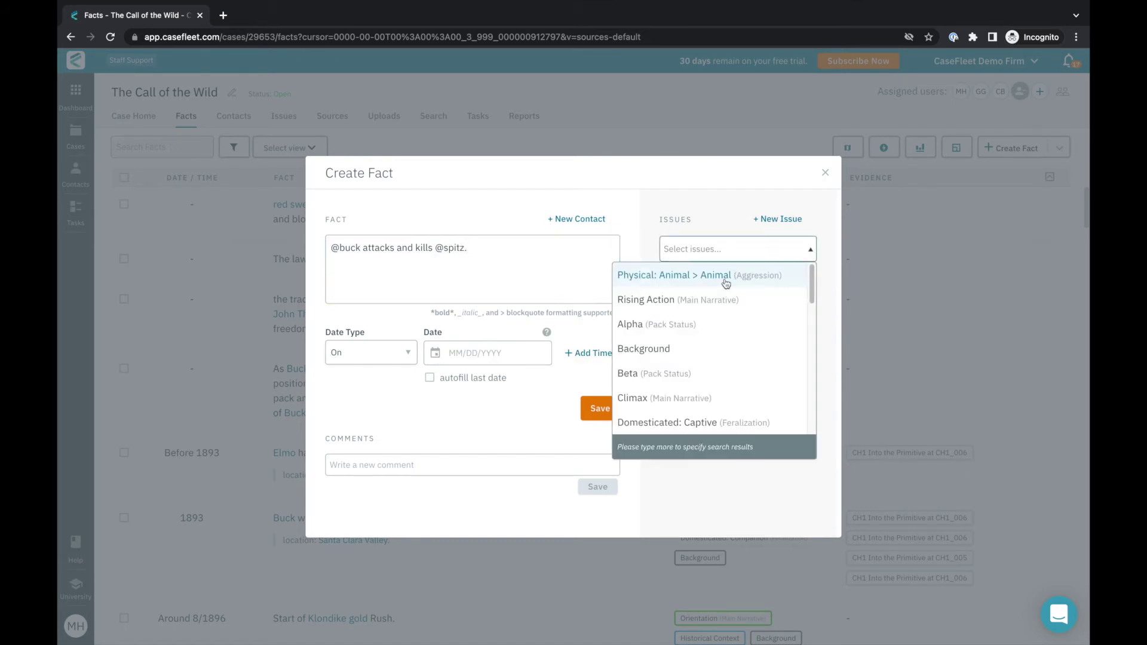
{"action": "left_click", "coordinate": [714, 300]}
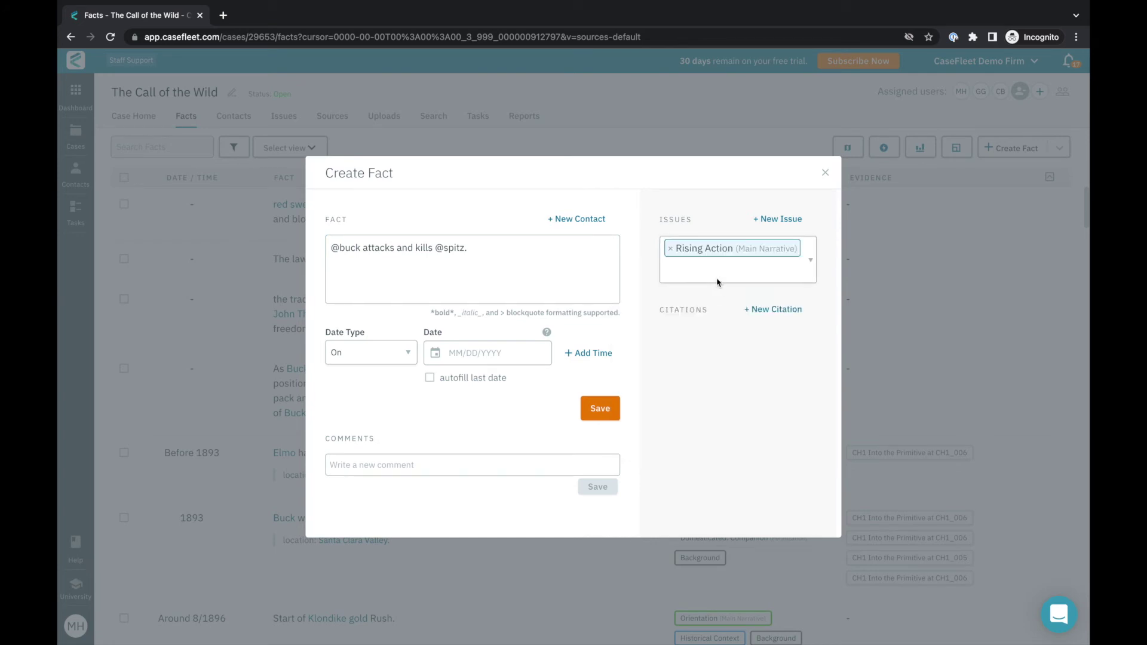
{"action": "left_click", "coordinate": [718, 280]}
{"action": "type", "text": "py"}
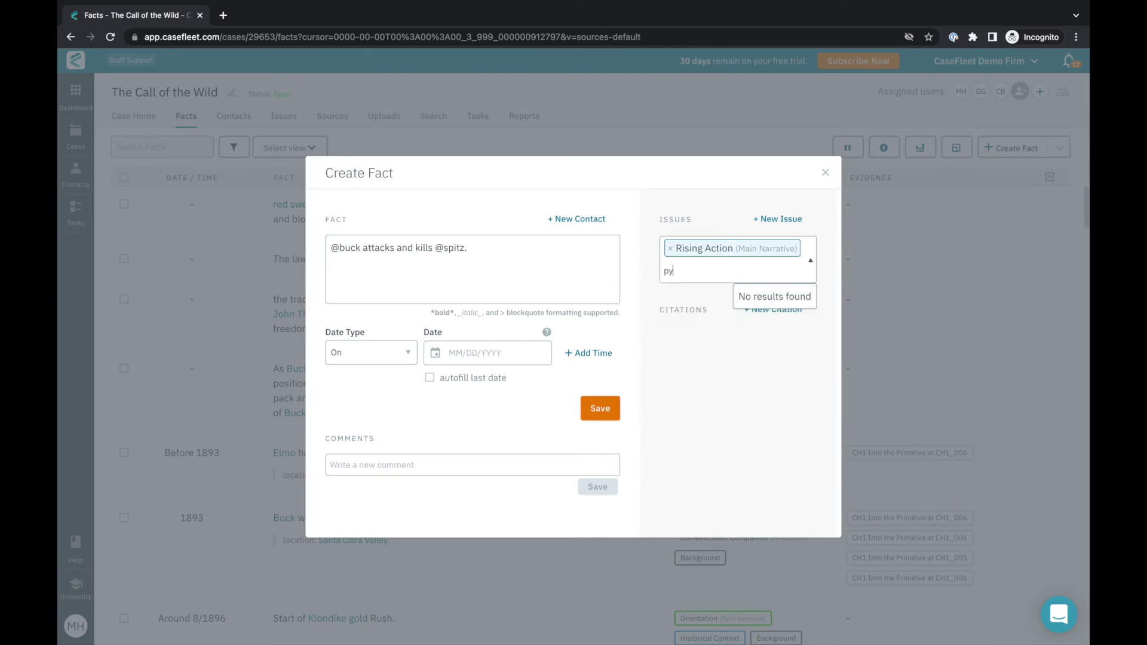
{"action": "key", "text": "BackSpace"}
{"action": "type", "text": "hy"}
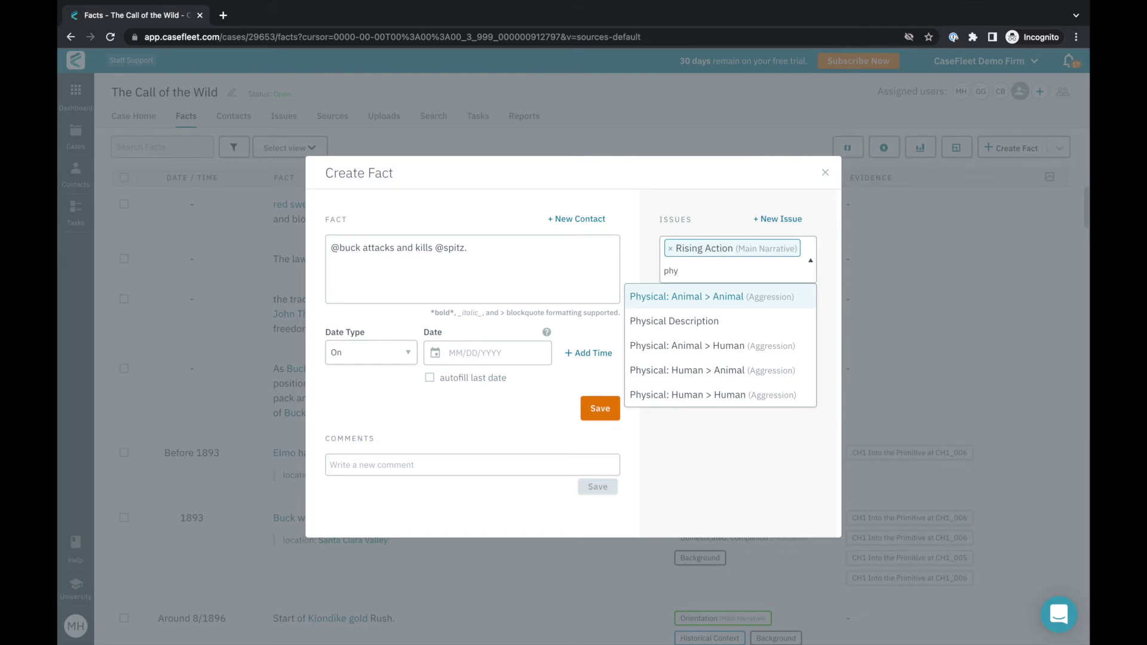
{"action": "key", "text": "Return"}
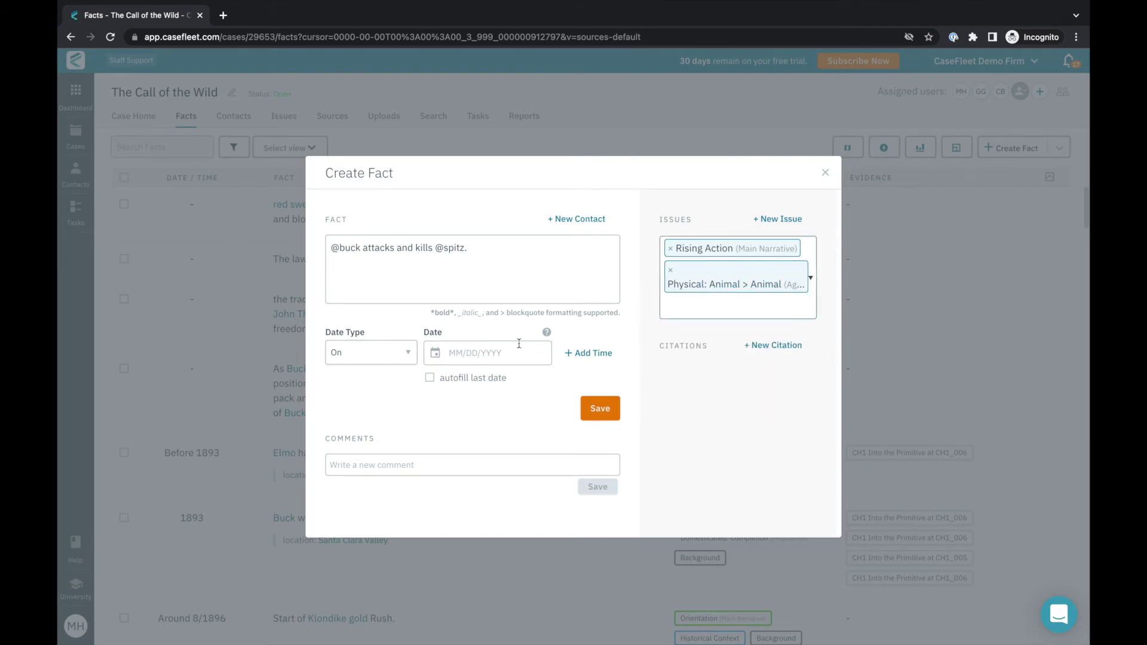
Date the fact around 02/03/1898, post the comment 'Dig into this deeper', and save it.
{"action": "left_click", "coordinate": [518, 345]}
{"action": "type", "text": "2/3/1898"}
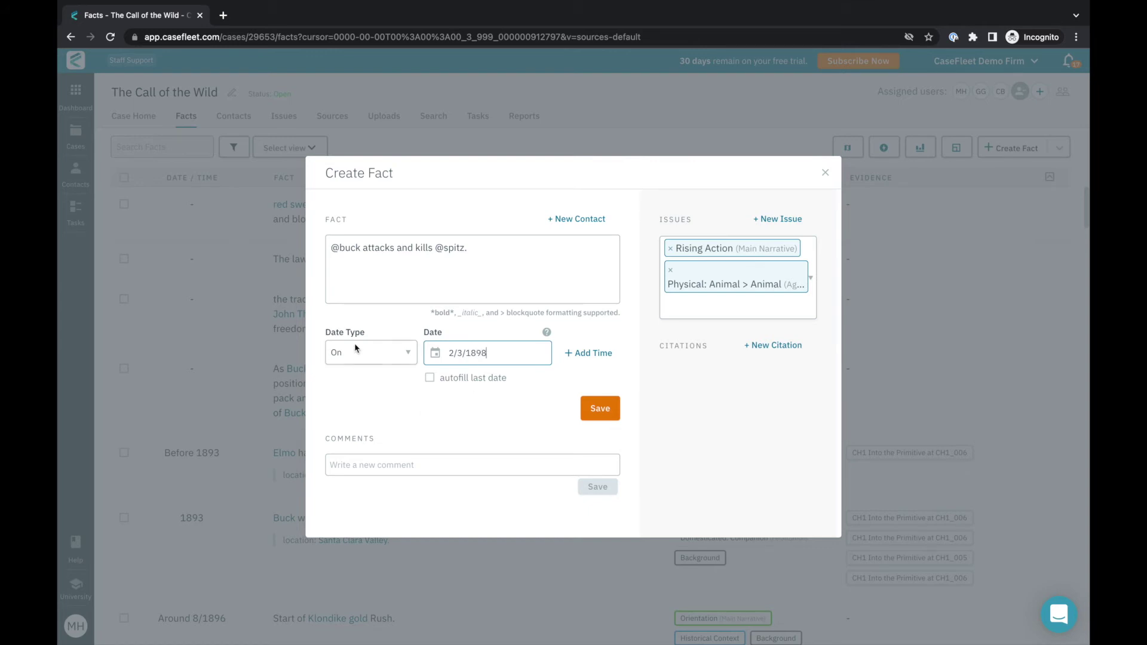
{"action": "left_click", "coordinate": [355, 349]}
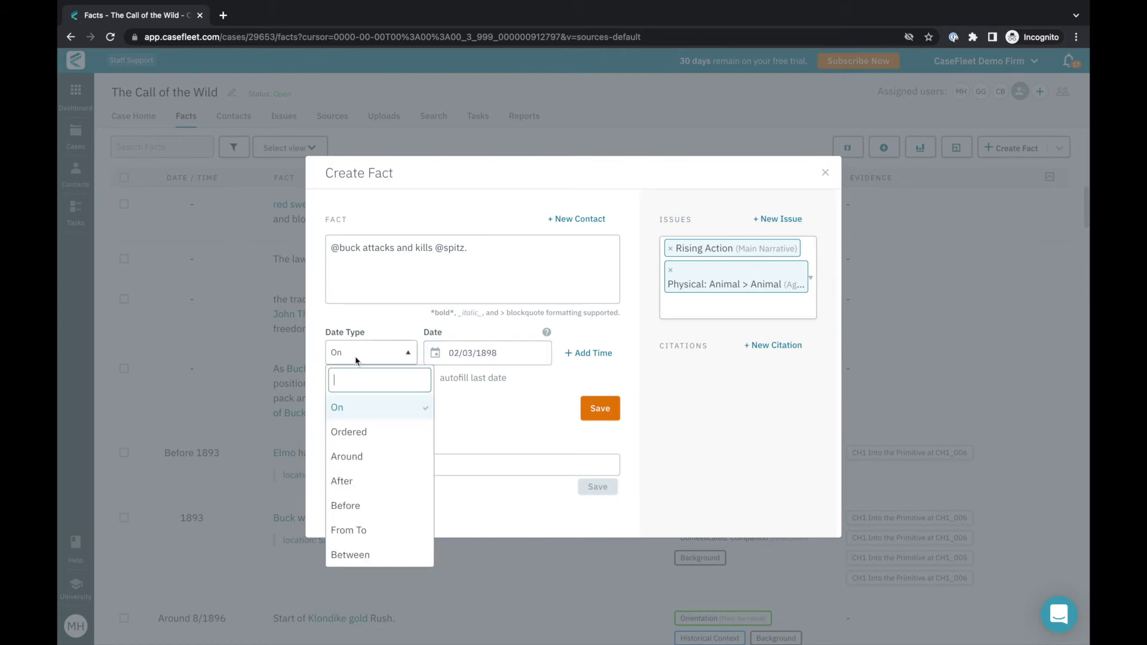
{"action": "left_click", "coordinate": [347, 456]}
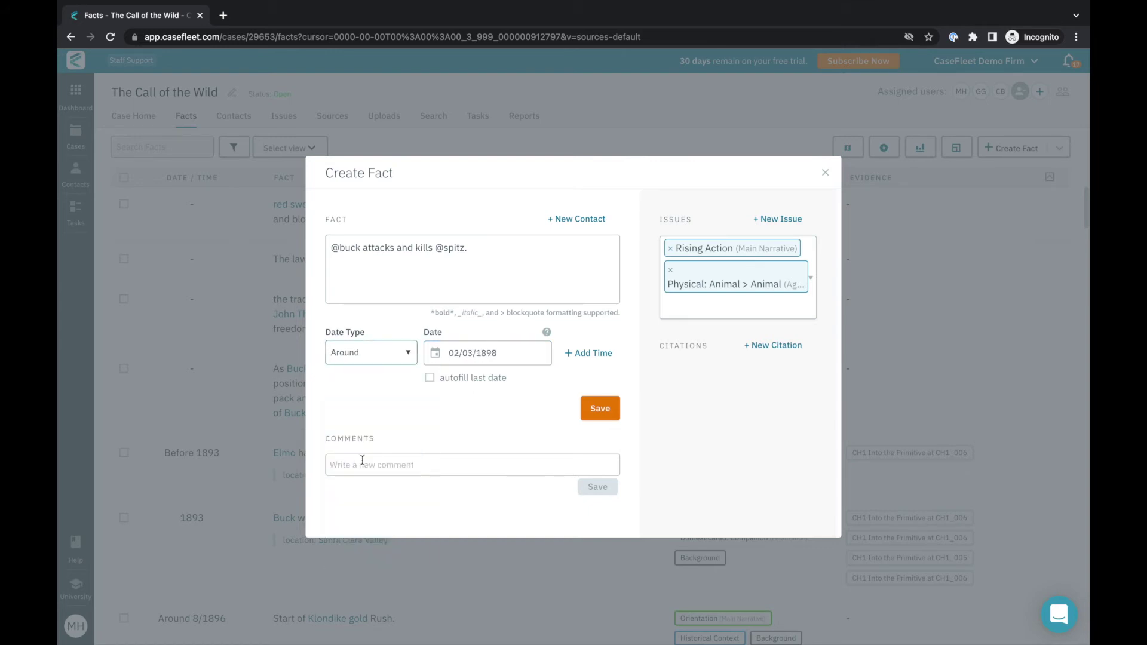
{"action": "left_click", "coordinate": [361, 466]}
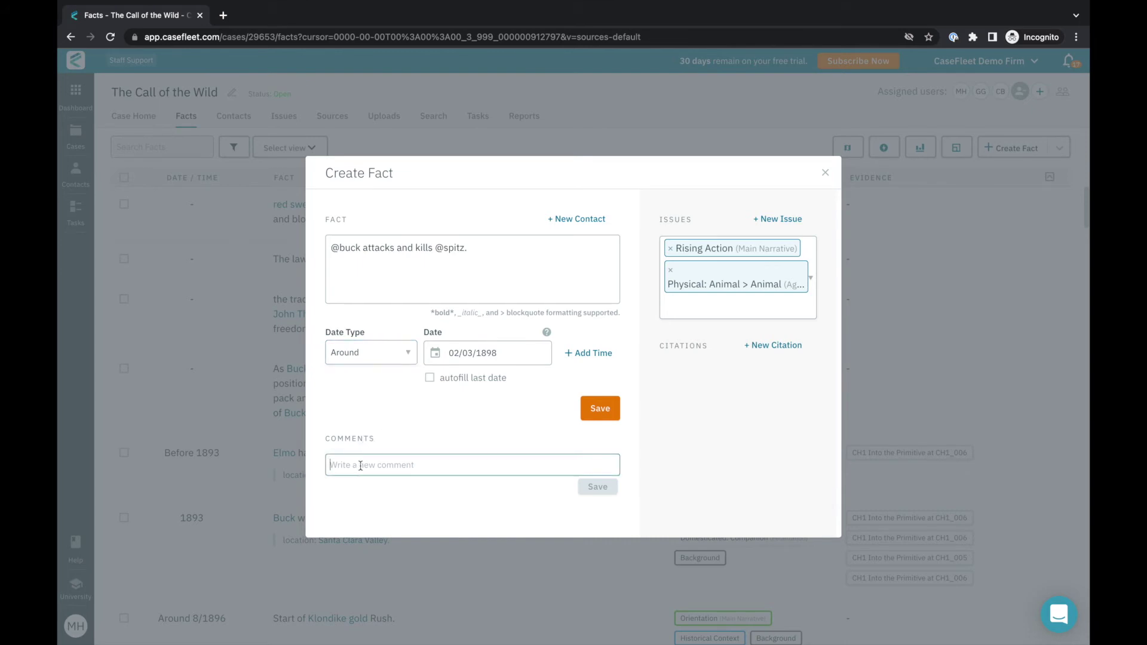
{"action": "type", "text": "Dig in"}
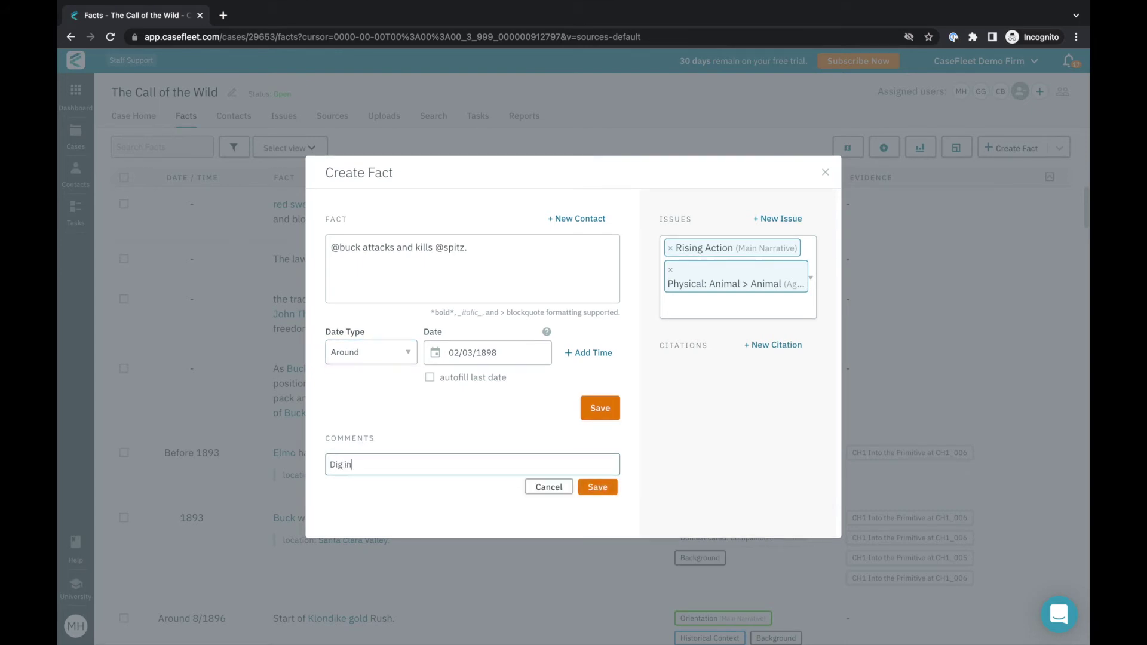
{"action": "type", "text": "to this deeper."}
{"action": "left_click", "coordinate": [597, 487]}
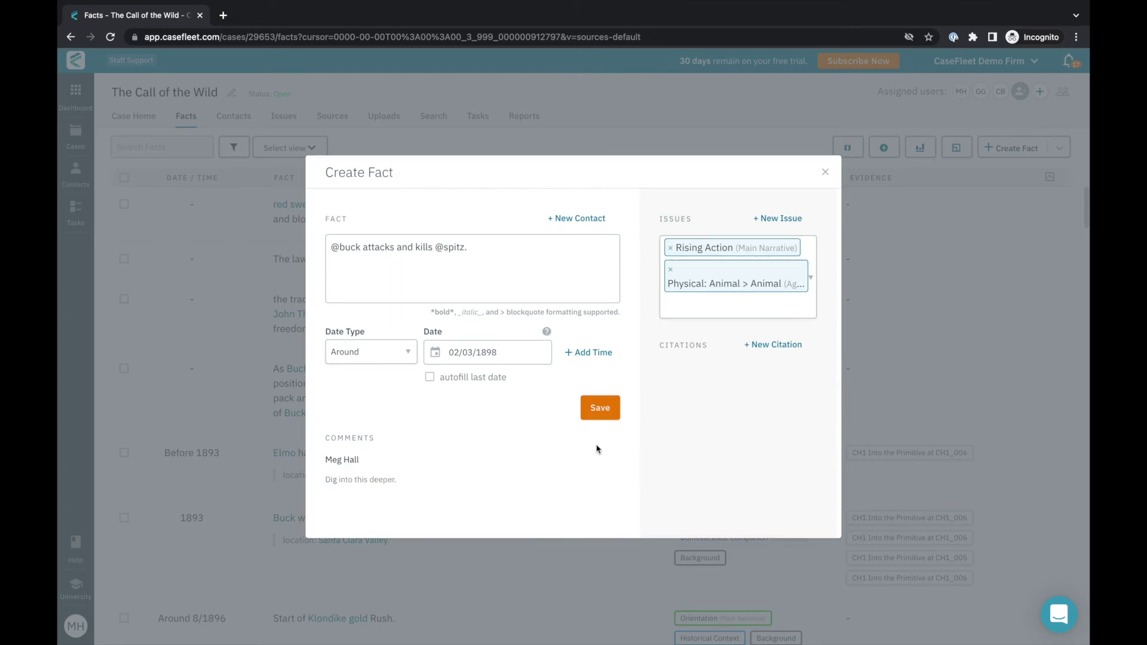
{"action": "left_click", "coordinate": [593, 412]}
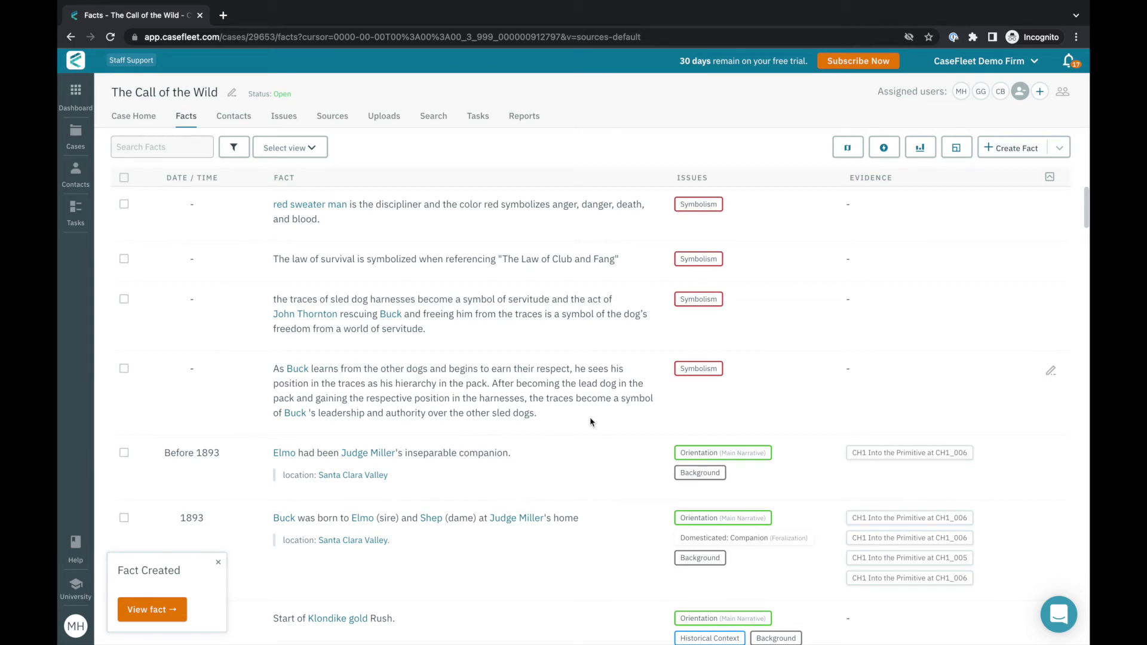
Launch the reviewer for CH2 The Law of Club and Fang from the case's Sources list.
{"action": "left_click", "coordinate": [334, 117]}
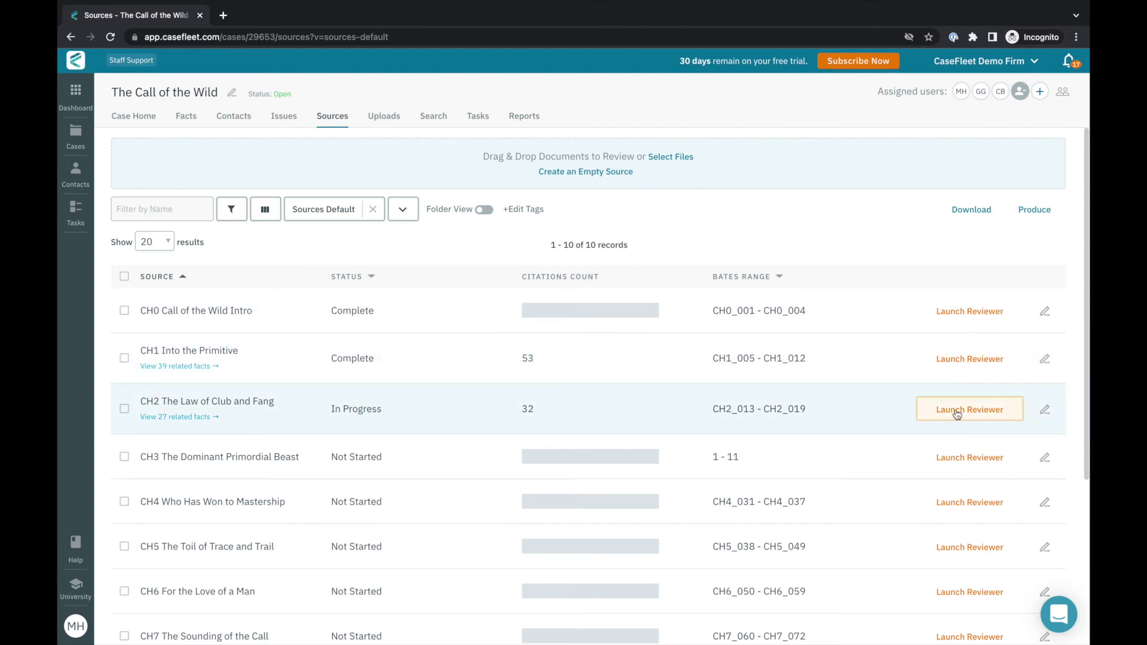
{"action": "left_click", "coordinate": [957, 412]}
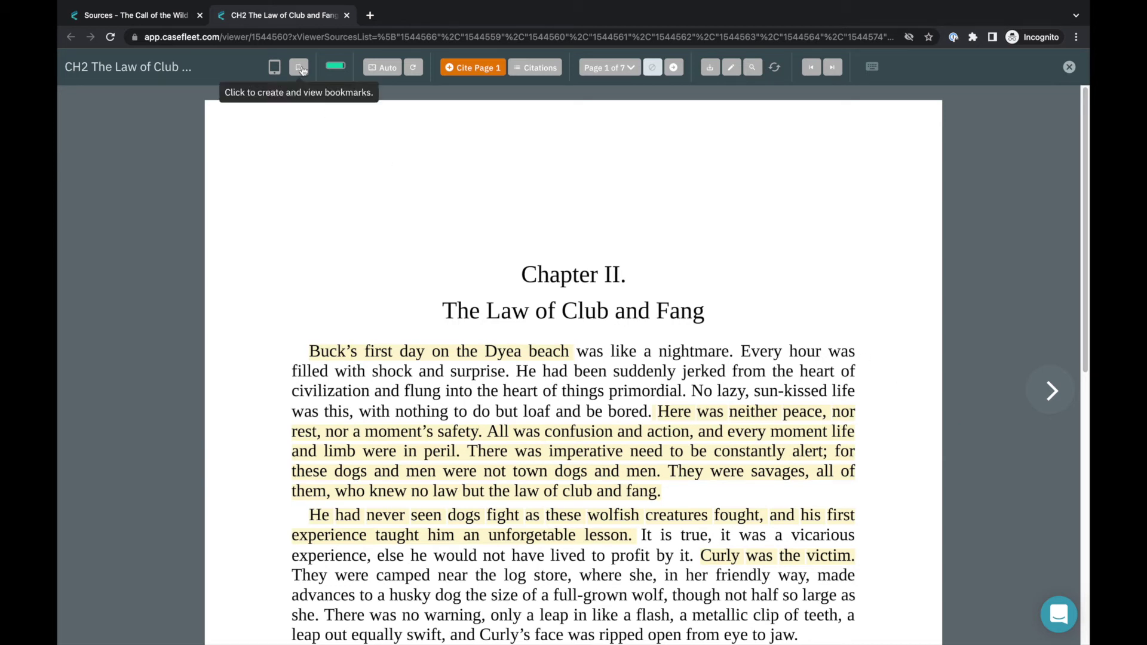
Show the chapter's citations, move to page 2, and list pages with their fact counts.
{"action": "left_click", "coordinate": [536, 70]}
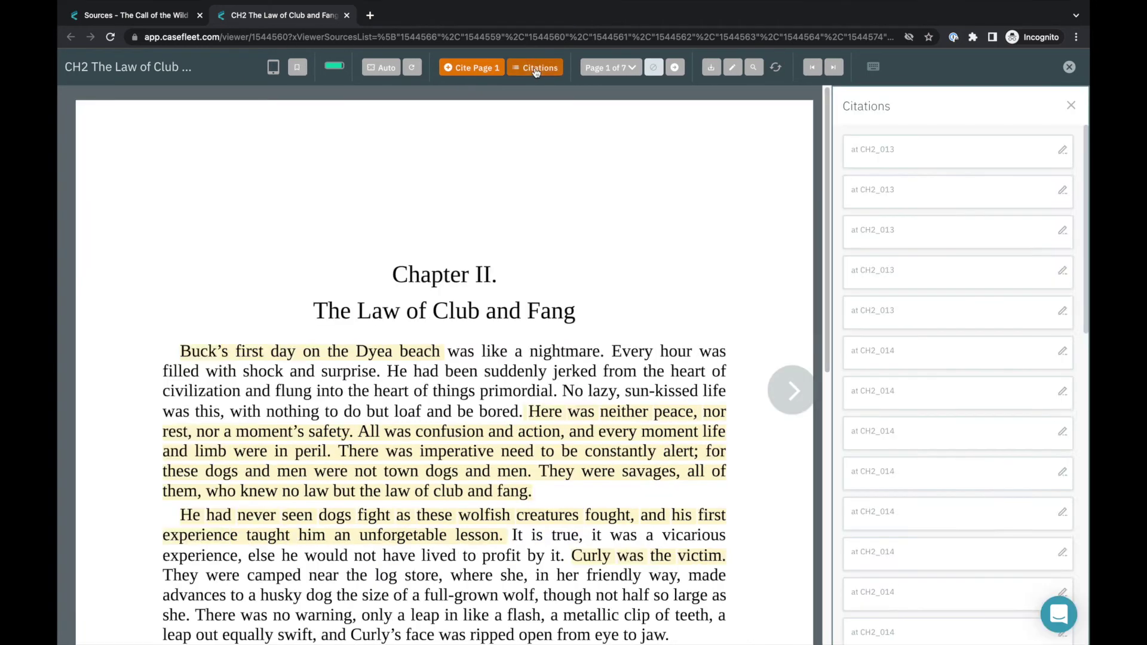
{"action": "scroll", "coordinate": [900, 220], "scroll_direction": "down", "scroll_amount": 3}
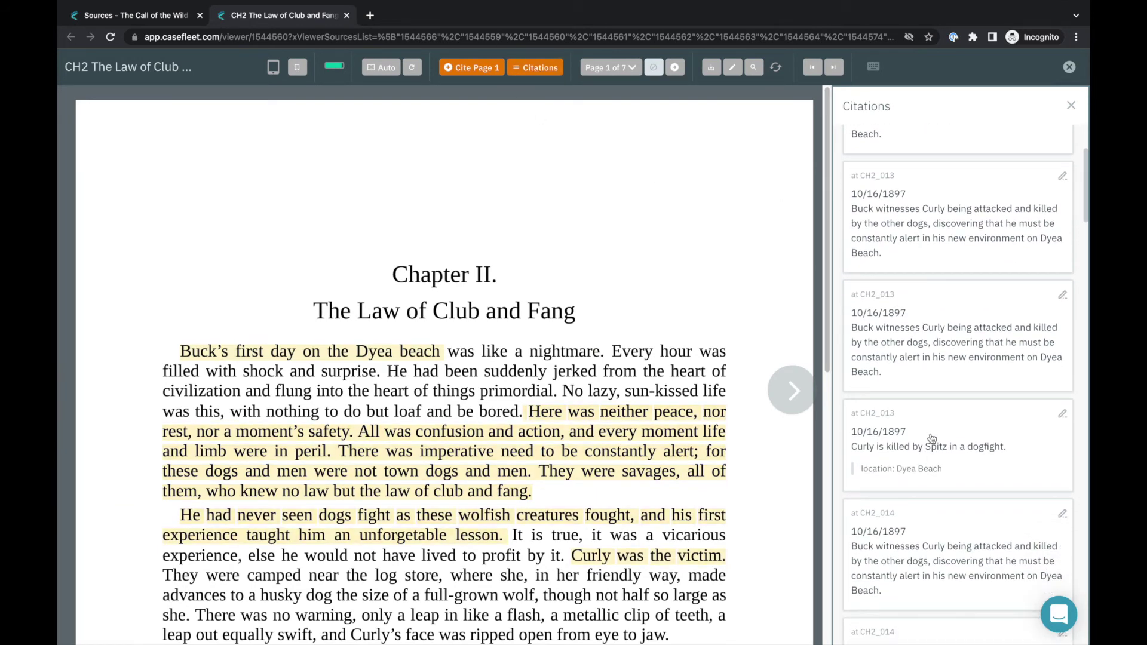
{"action": "left_click", "coordinate": [987, 426]}
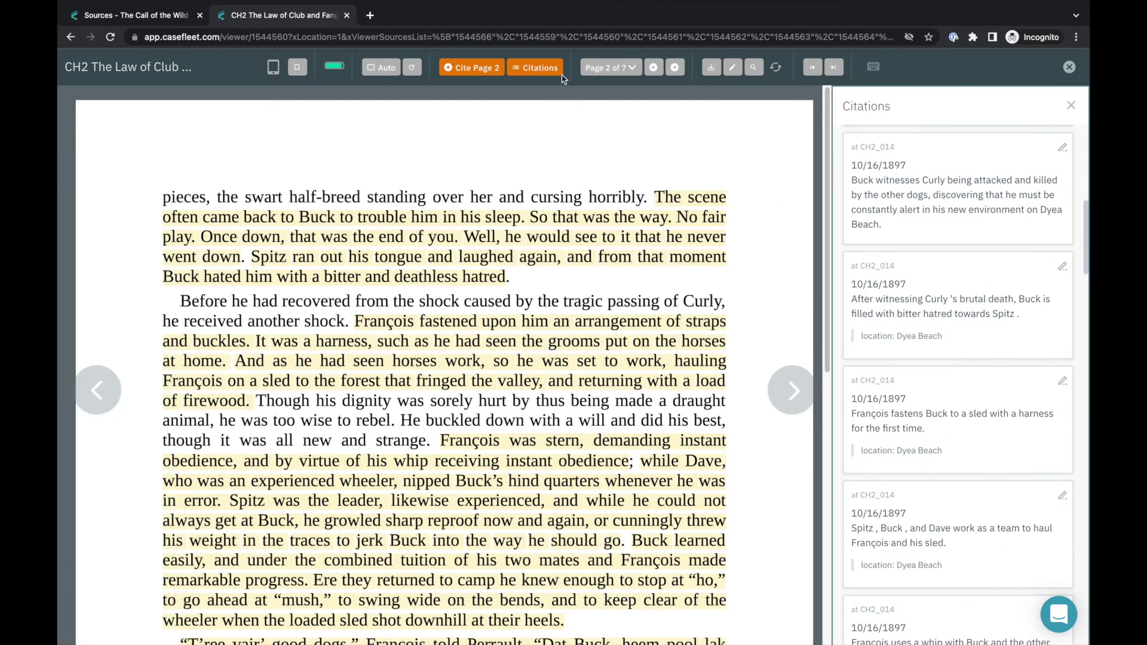
{"action": "left_click", "coordinate": [592, 70]}
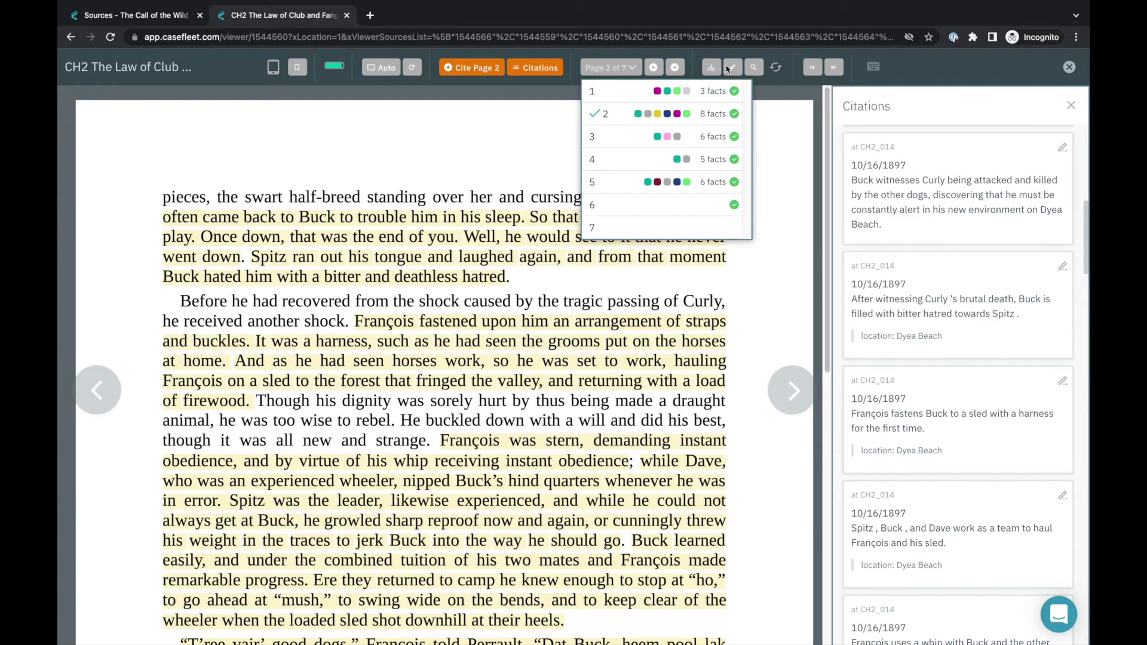
Open the Edit Source form for CH2 and return to page 1.
{"action": "left_click", "coordinate": [733, 71]}
{"action": "left_click", "coordinate": [733, 70]}
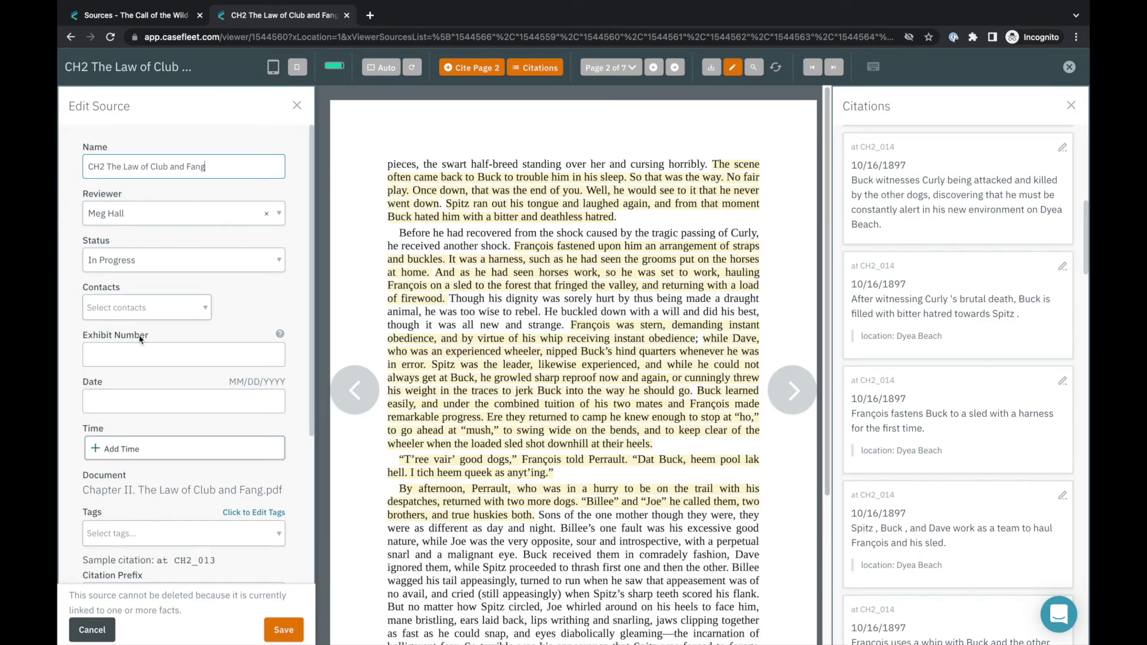
{"action": "left_click", "coordinate": [388, 68]}
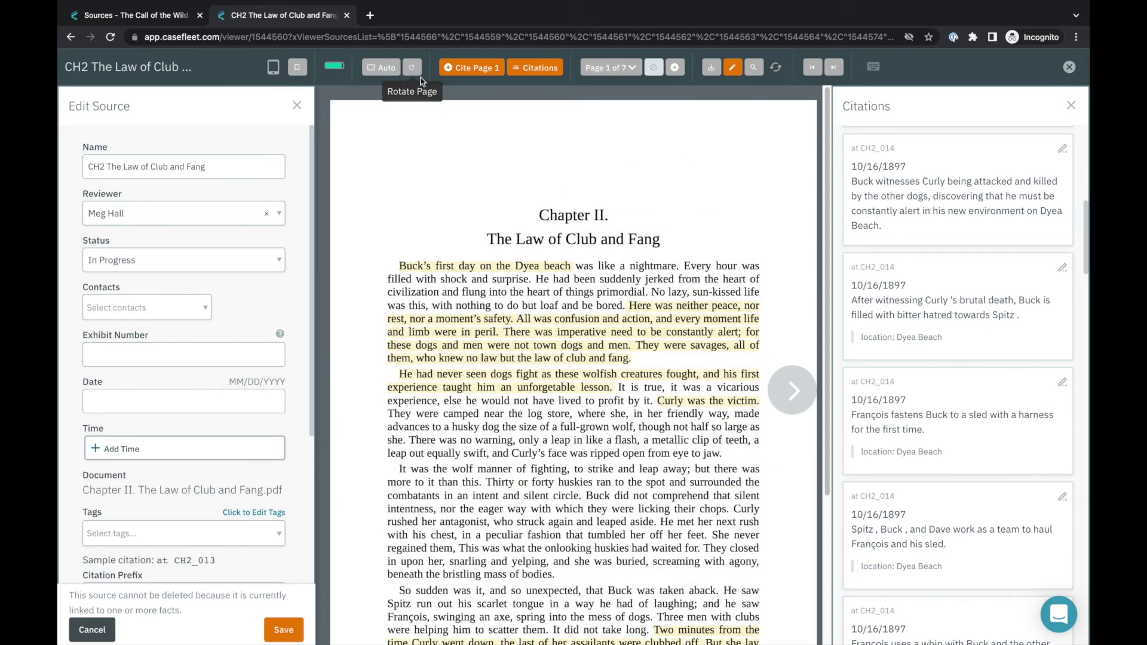
Move to the next chapter, search it for f*ght*, and jump to the Page 8 and Page 10 matches.
{"action": "left_click", "coordinate": [835, 68]}
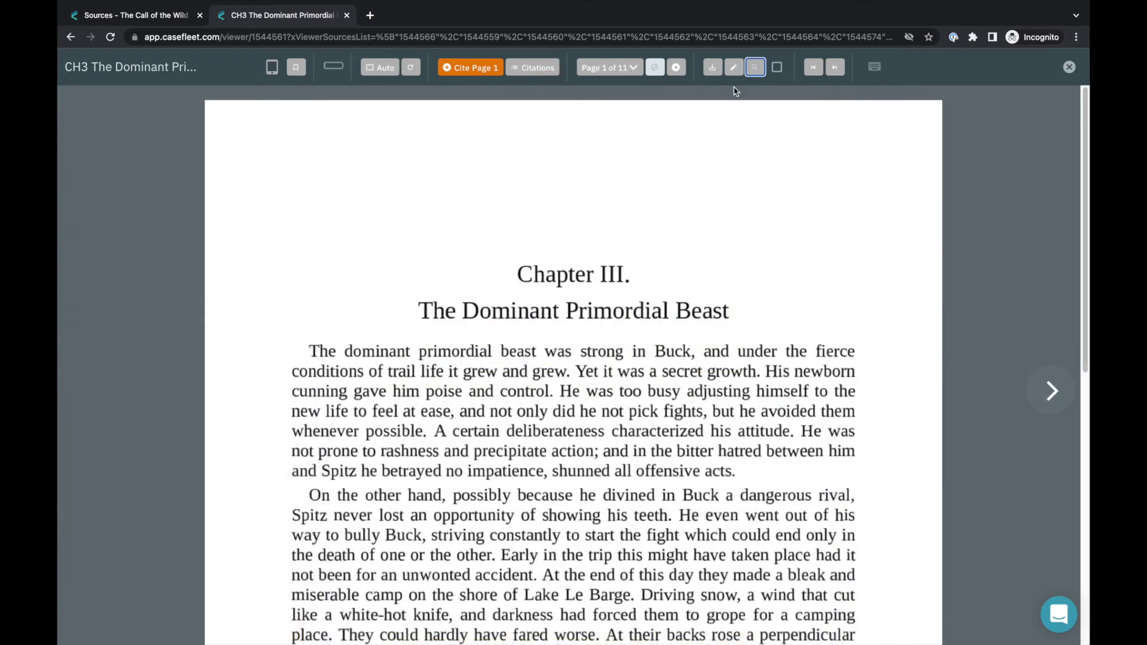
{"action": "left_click", "coordinate": [756, 70]}
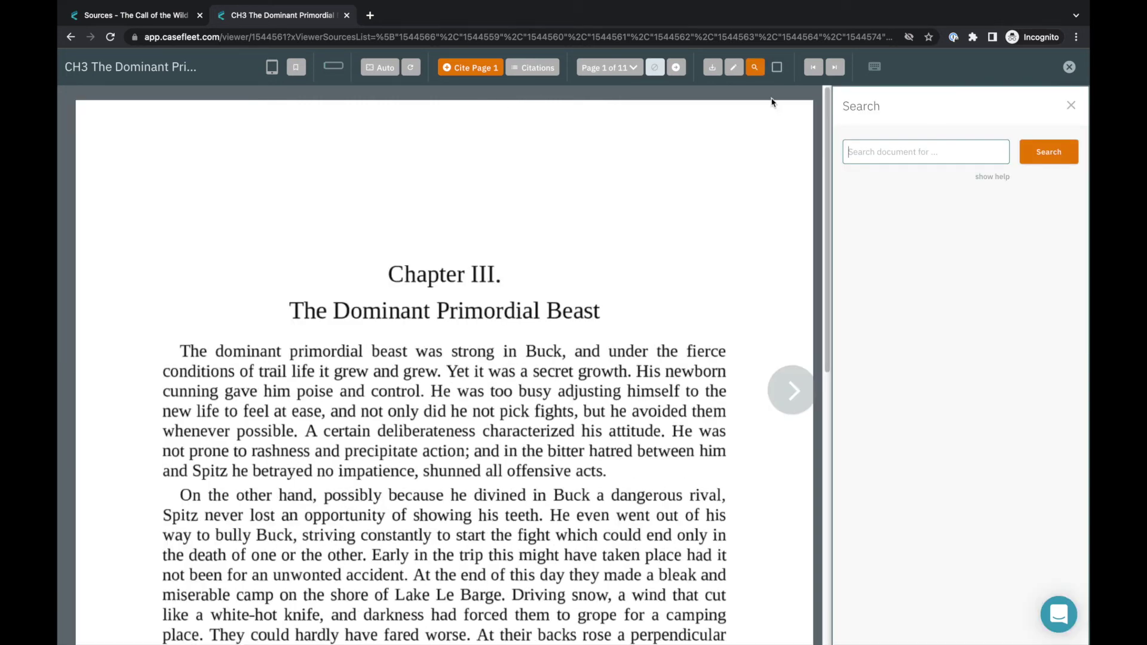
{"action": "type", "text": "f*ght*"}
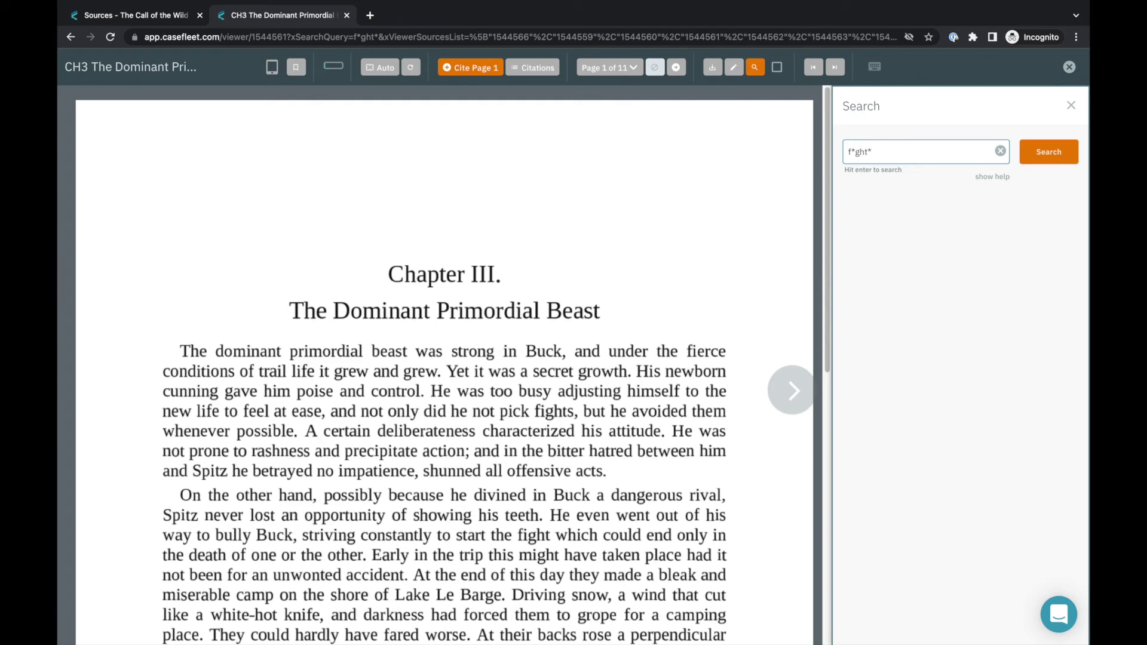
{"action": "key", "text": "Return"}
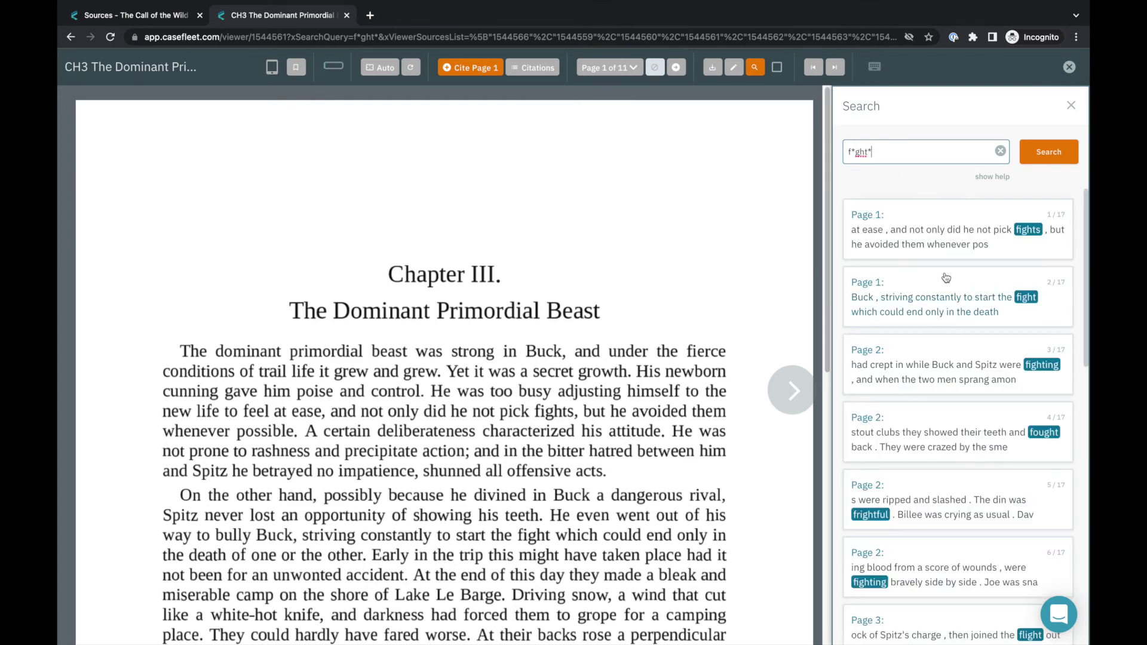
{"action": "scroll", "coordinate": [950, 278], "scroll_direction": "down", "scroll_amount": 10}
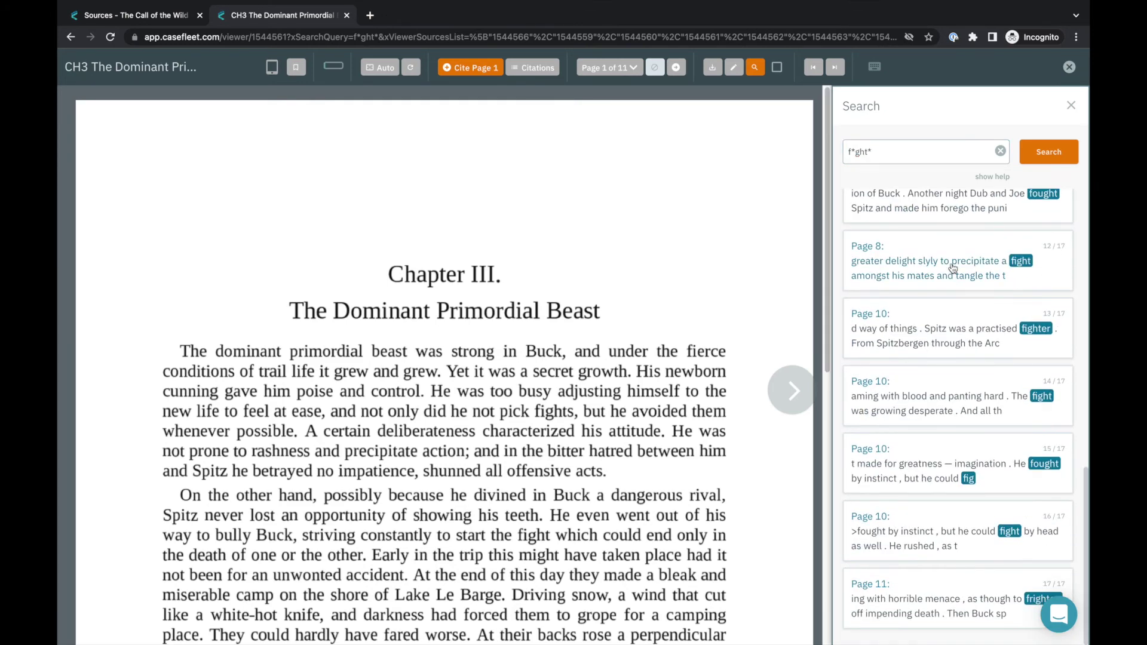
{"action": "left_click", "coordinate": [953, 272]}
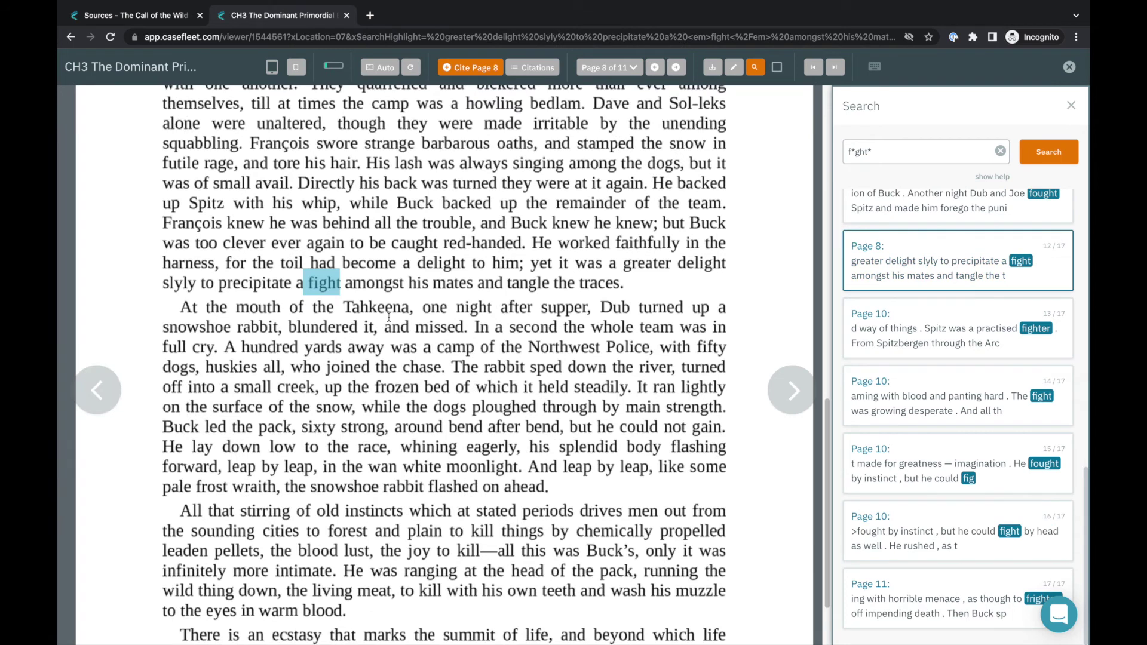
{"action": "left_click", "coordinate": [984, 447]}
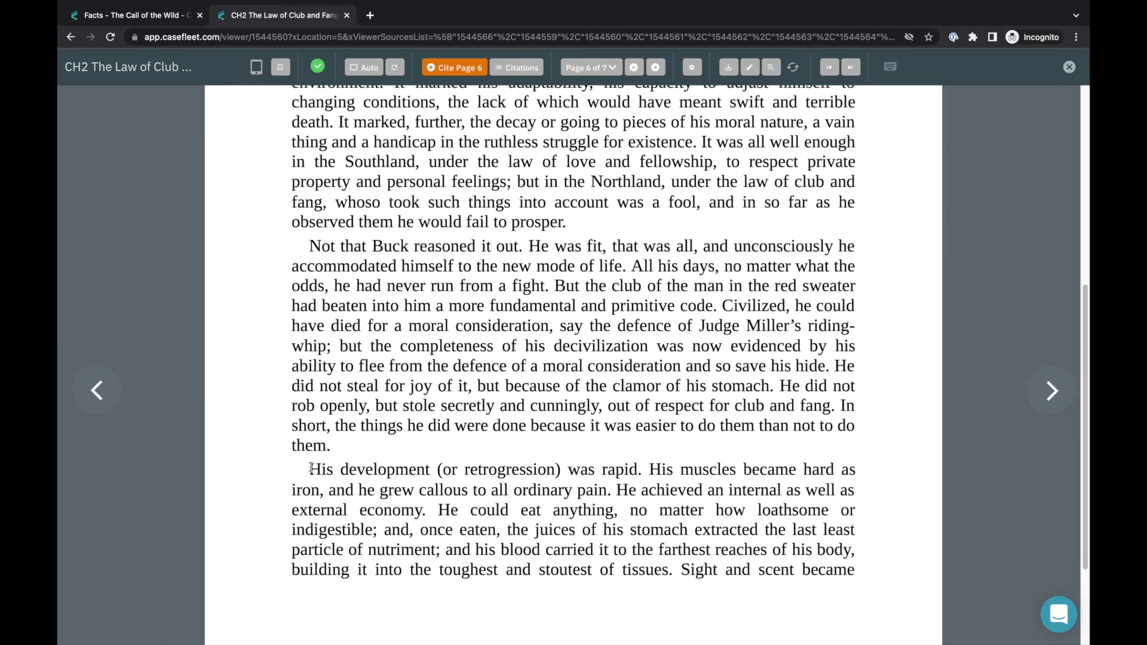
{"action": "left_click_drag", "start_coordinate": [315, 468], "coordinate": [610, 492]}
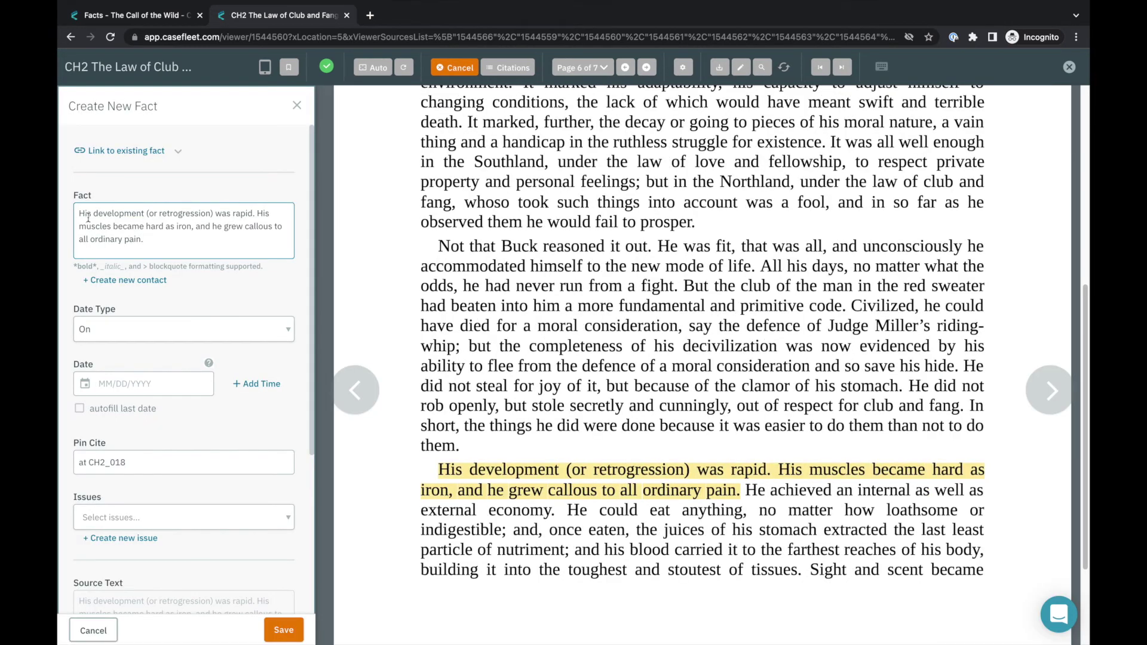
{"action": "double_click", "coordinate": [88, 218]}
{"action": "type", "text": "@Bucks"}
{"action": "key", "text": "BackSpace"}
{"action": "type", "text": "'s"}
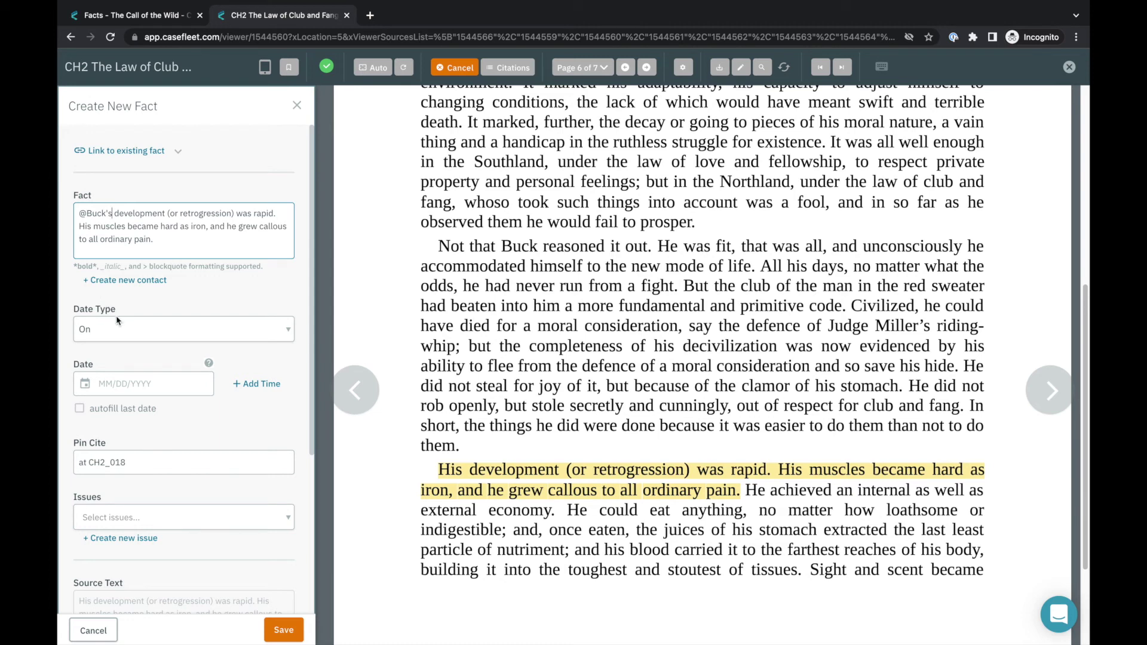
Date the fact 11/23/1897 and tag it with the Physical Description issue.
{"action": "left_click", "coordinate": [149, 382]}
{"action": "type", "text": "11/23/1897"}
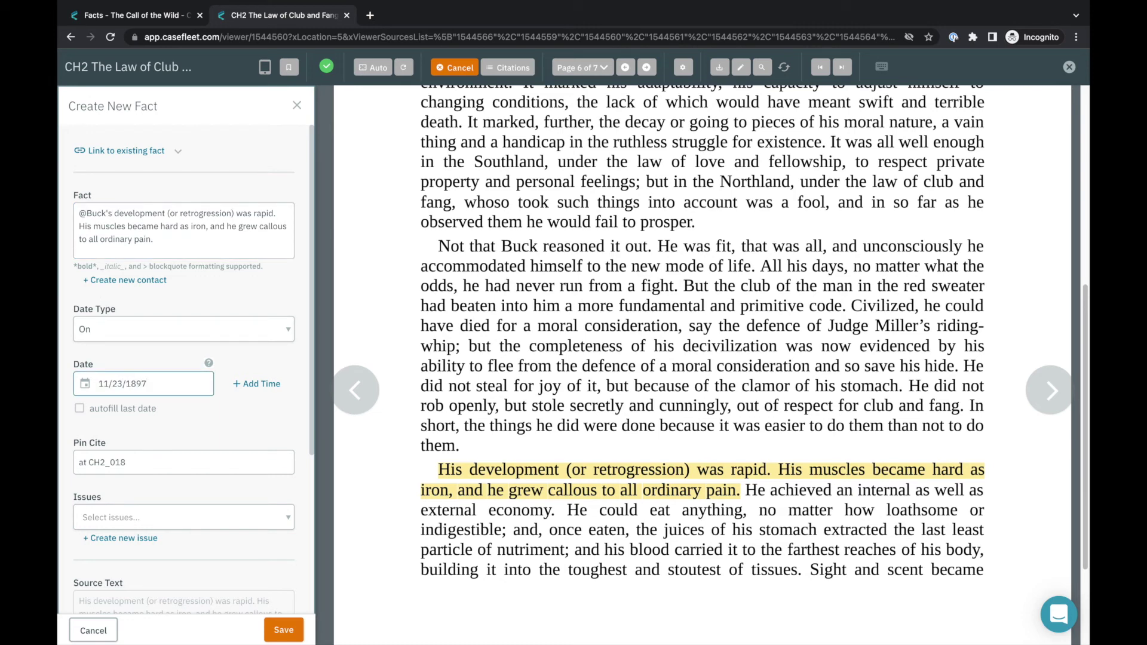
{"action": "left_click", "coordinate": [158, 515]}
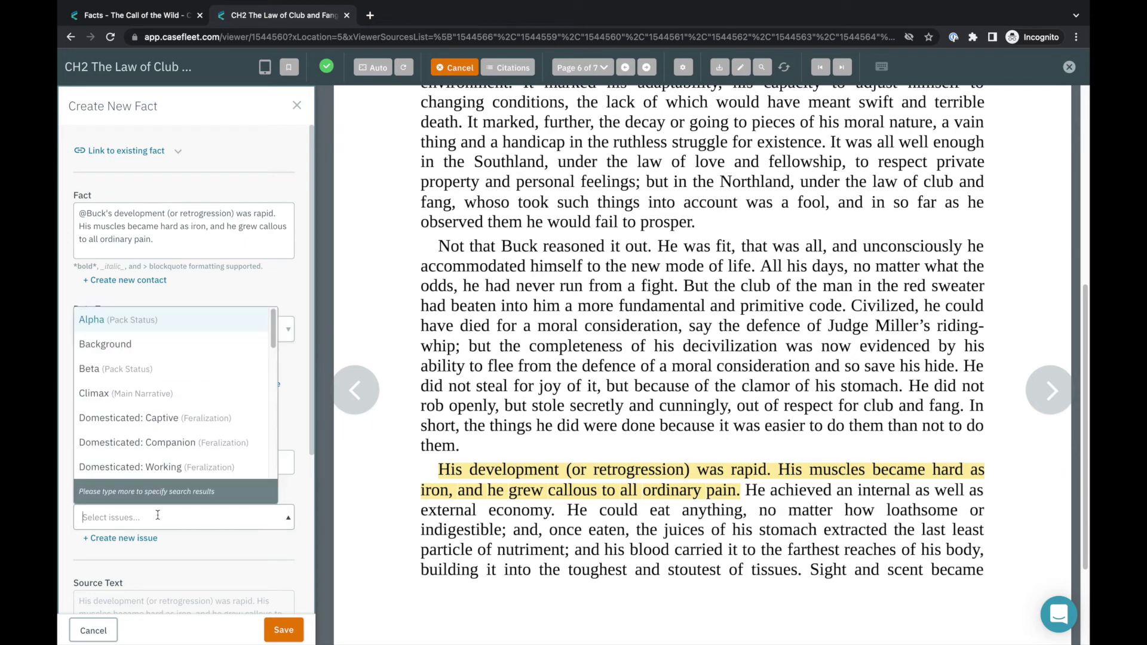
{"action": "type", "text": "phys"}
{"action": "key", "text": "Return"}
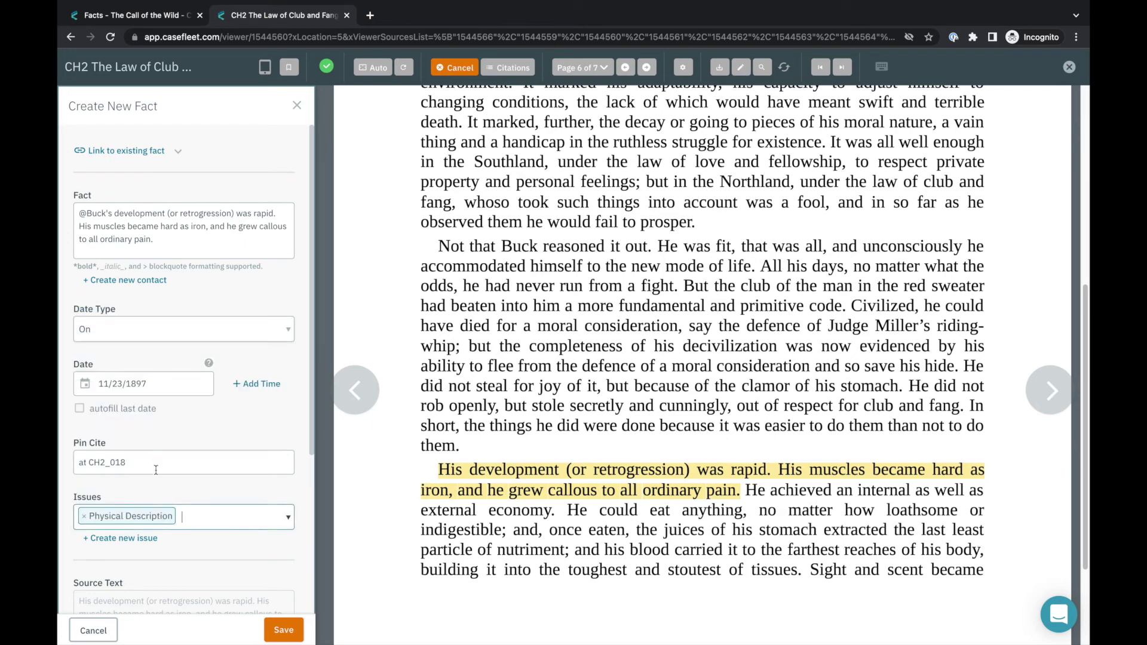
Note the CH2_018 pin cite, make the source text editable, and uncheck copying source text.
{"action": "left_click_drag", "start_coordinate": [156, 470], "coordinate": [76, 459]}
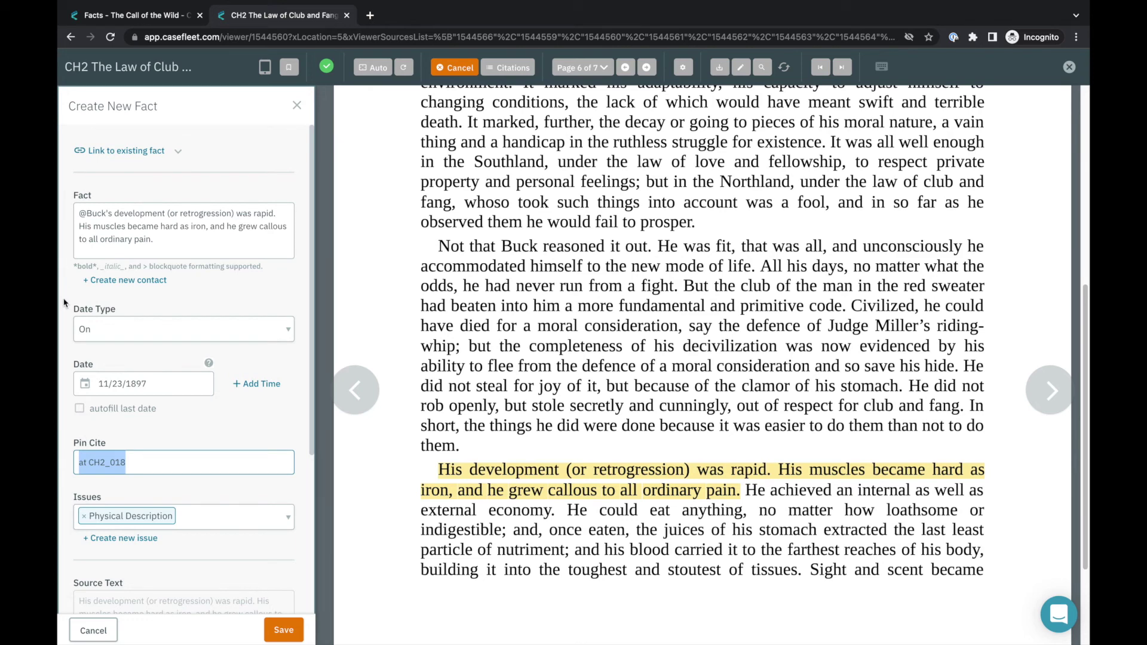
{"action": "scroll", "coordinate": [64, 303], "scroll_direction": "down", "scroll_amount": 3}
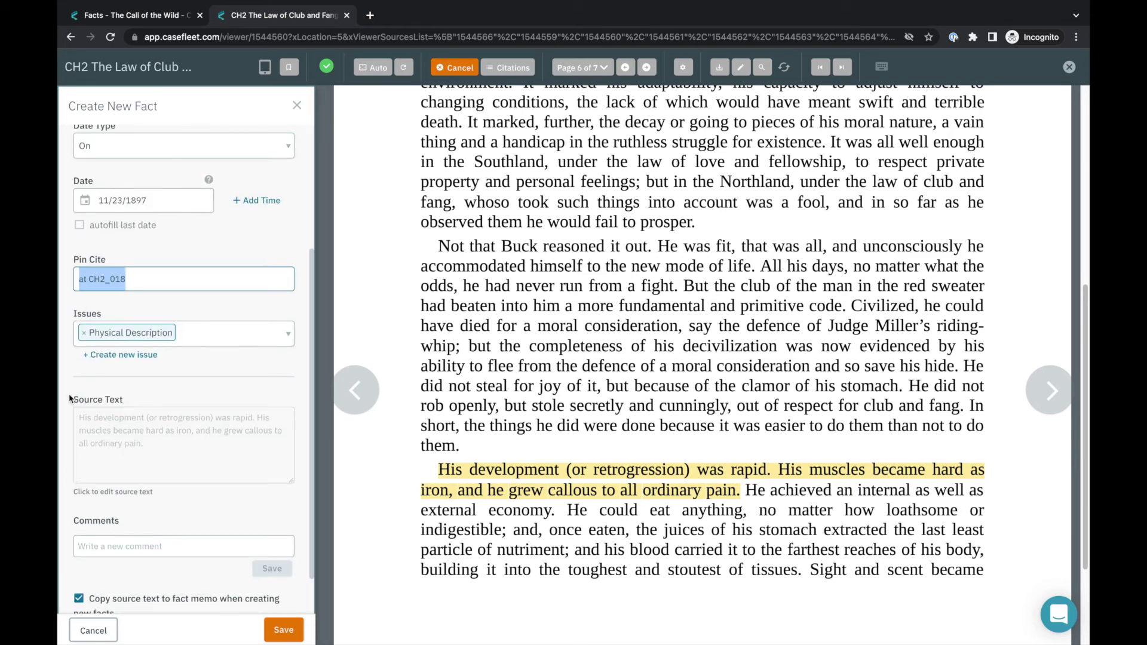
{"action": "left_click", "coordinate": [95, 438]}
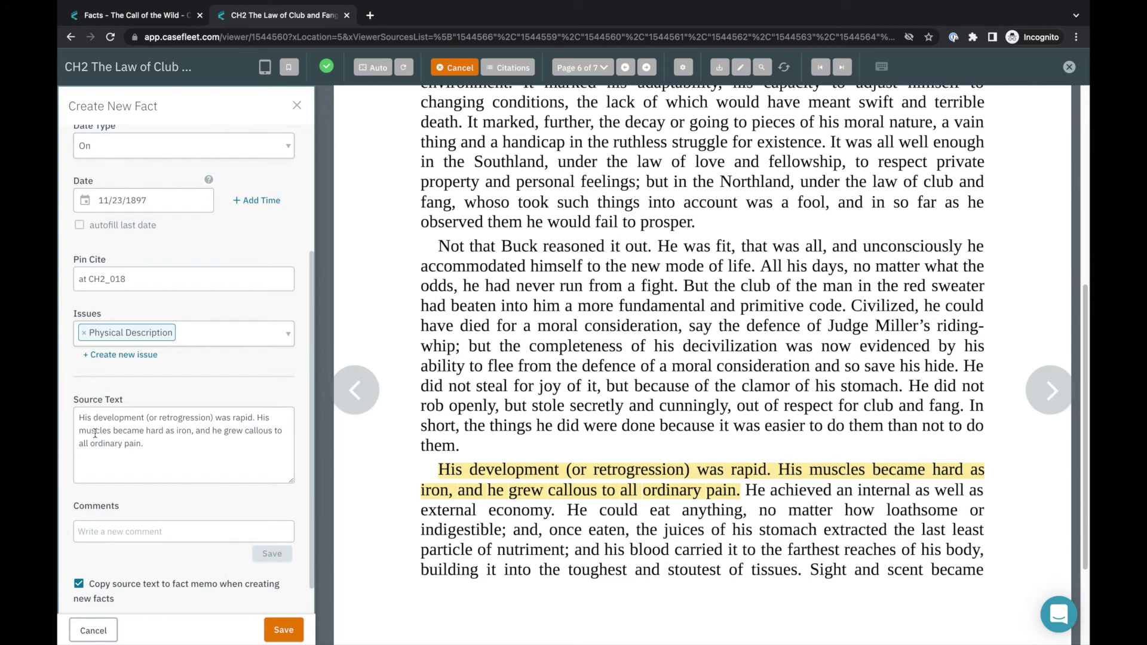
{"action": "left_click_drag", "start_coordinate": [141, 609], "coordinate": [85, 587]}
{"action": "left_click", "coordinate": [84, 585]}
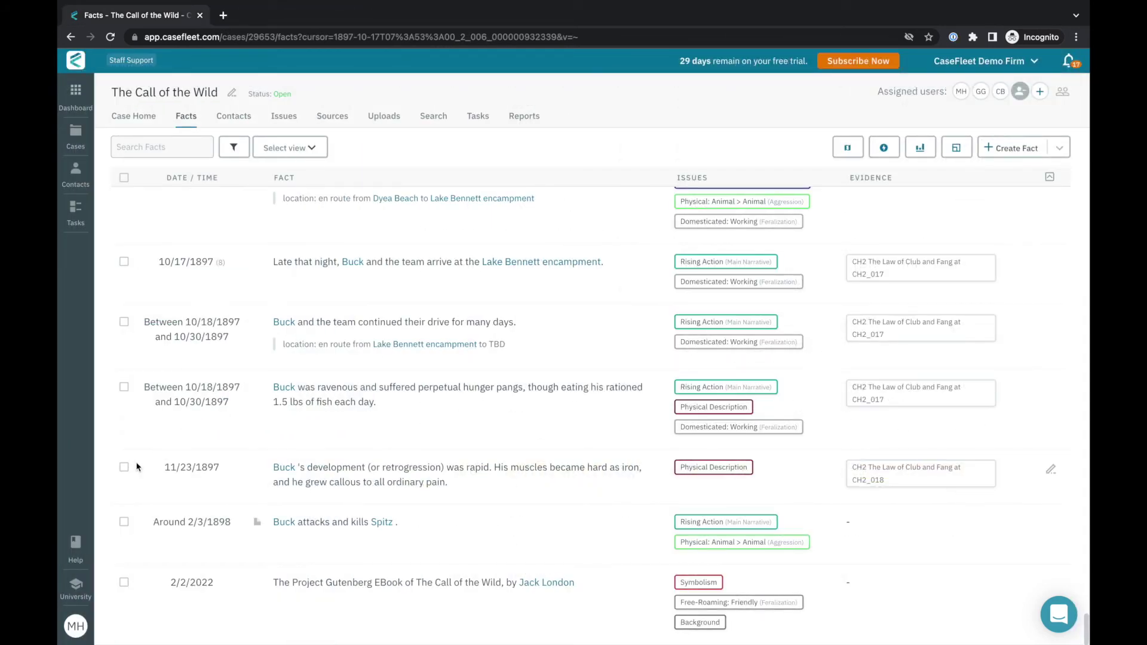
Locate the new 11/23/1897 Physical Description fact cited to CH2_018 in the Facts list.
{"action": "left_click_drag", "start_coordinate": [142, 467], "coordinate": [980, 491]}
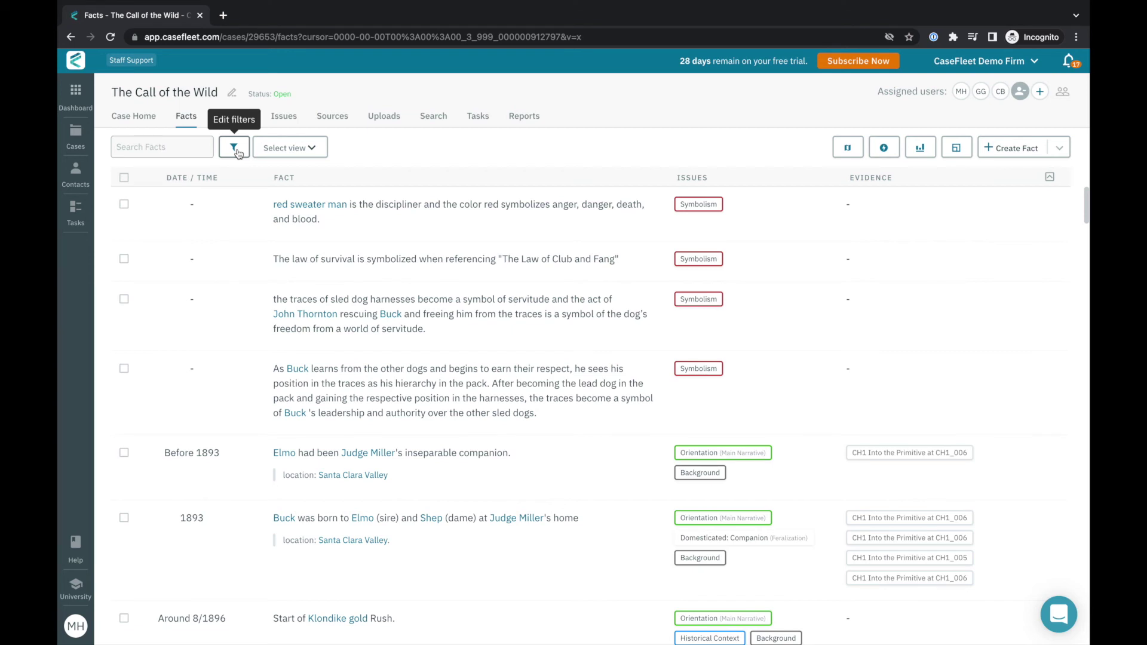
Open the fact filters, try the start and end date pickers, browse filter fields, and add a Claims row.
{"action": "left_click", "coordinate": [237, 153]}
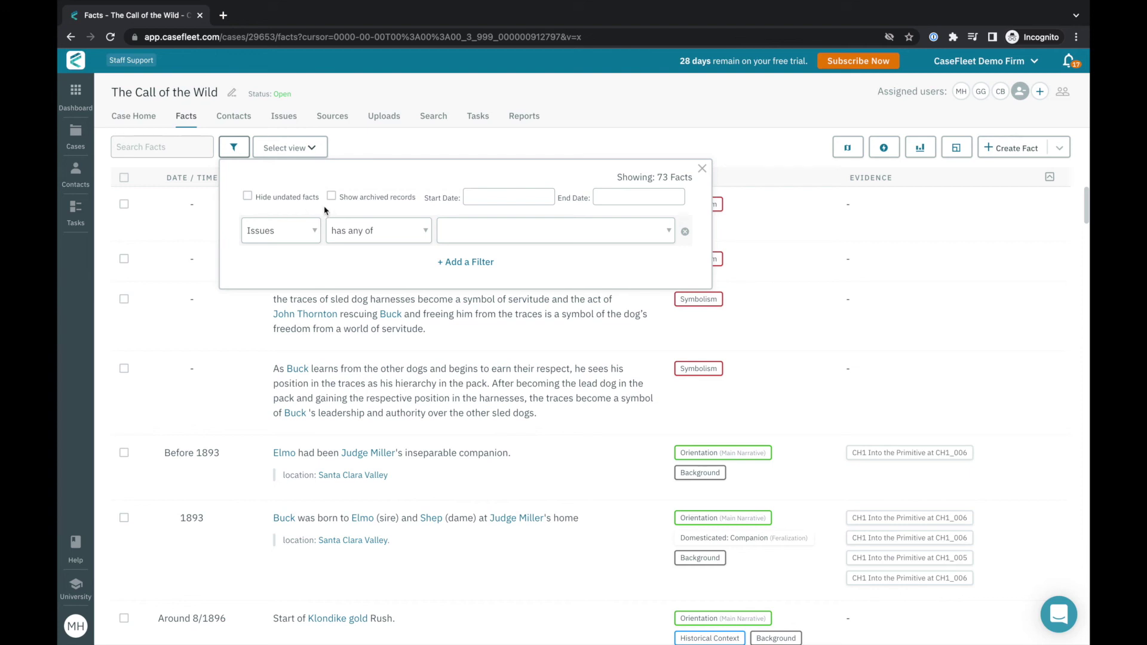
{"action": "left_click", "coordinate": [488, 196]}
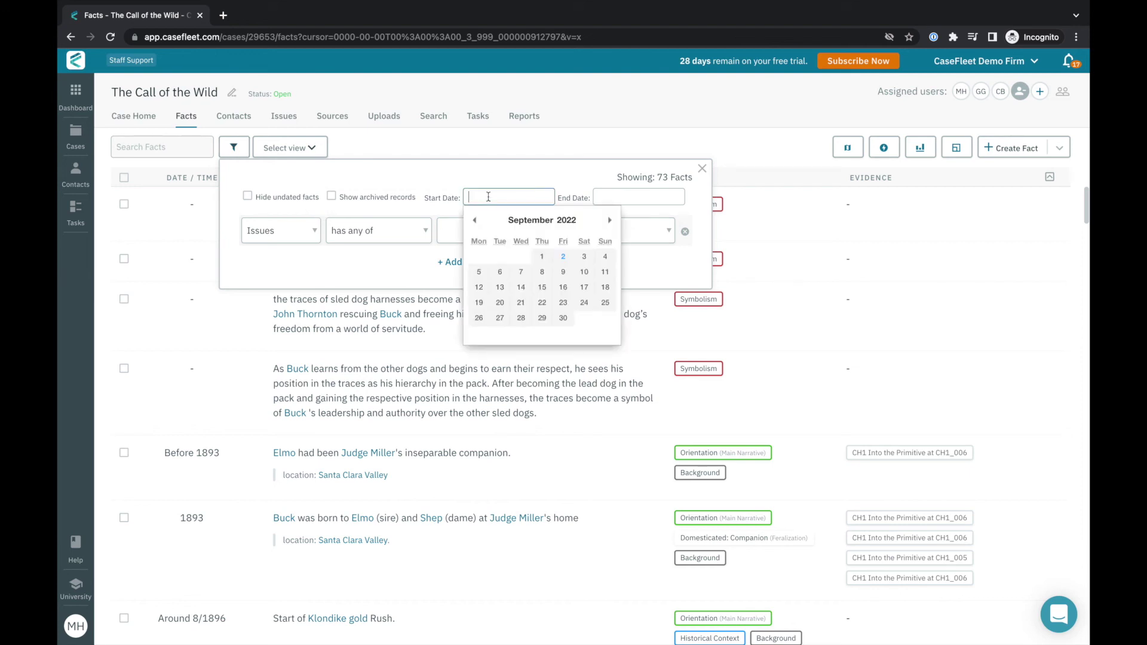
{"action": "left_click", "coordinate": [612, 195]}
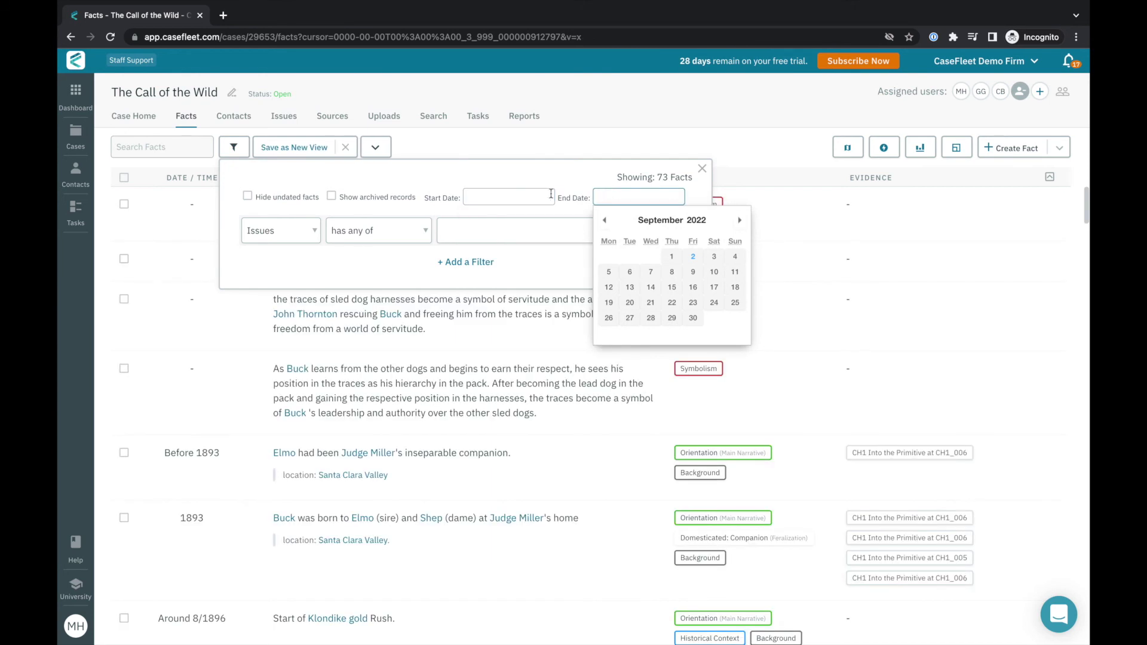
{"action": "left_click", "coordinate": [315, 233]}
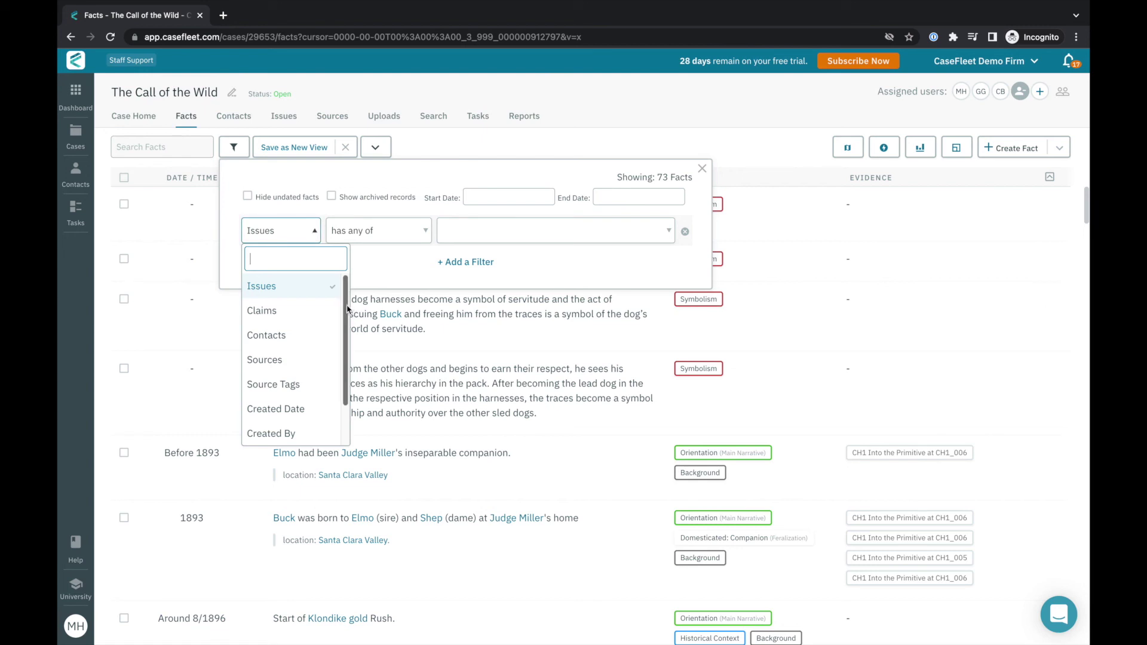
{"action": "left_click_drag", "start_coordinate": [347, 309], "coordinate": [347, 364]}
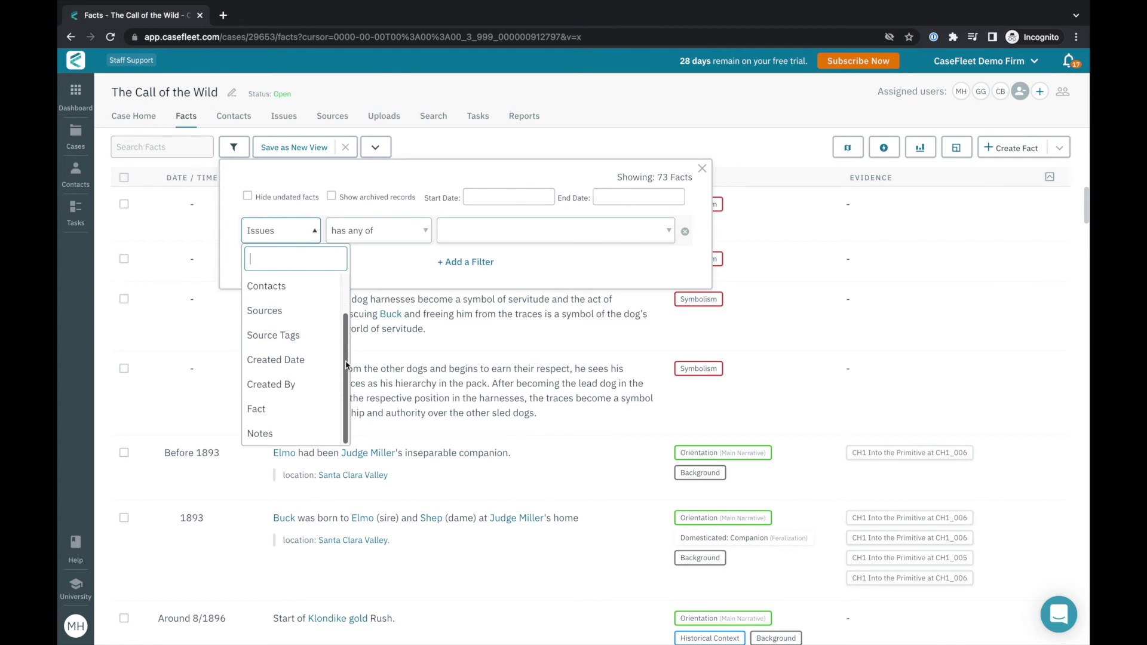
{"action": "left_click_drag", "start_coordinate": [346, 364], "coordinate": [348, 309]}
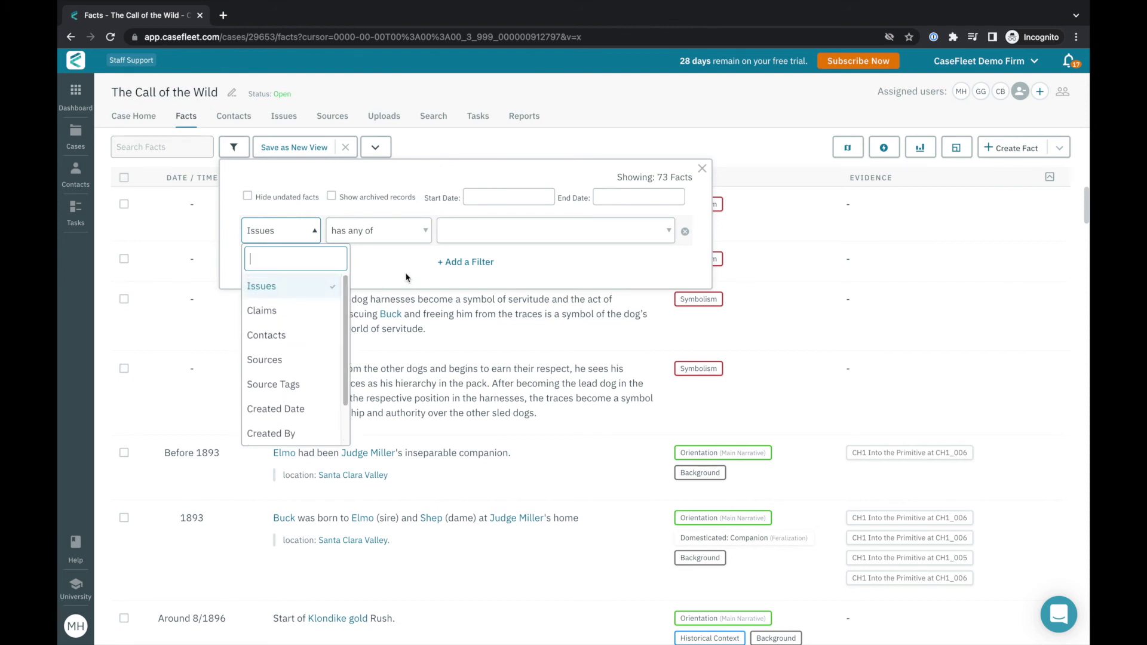
{"action": "left_click", "coordinate": [458, 264]}
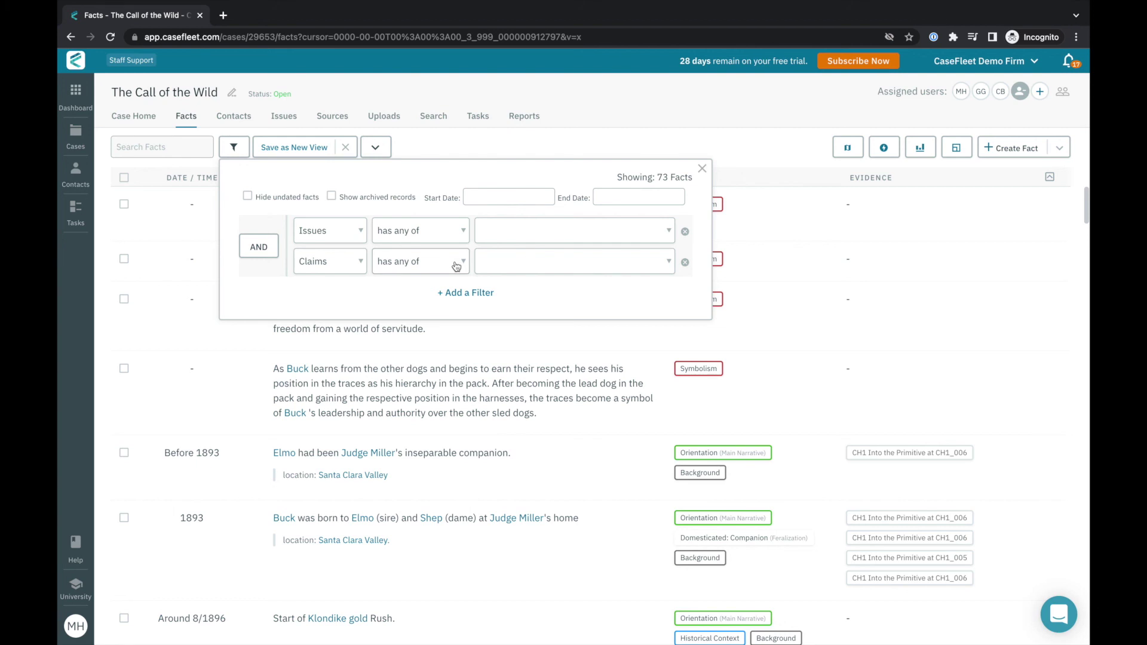
Filter facts to Issues has any of Rising Action and Contacts has all of Dyea Beach and Curly.
{"action": "left_click", "coordinate": [499, 230]}
{"action": "type", "text": "risi"}
{"action": "key", "text": "Return"}
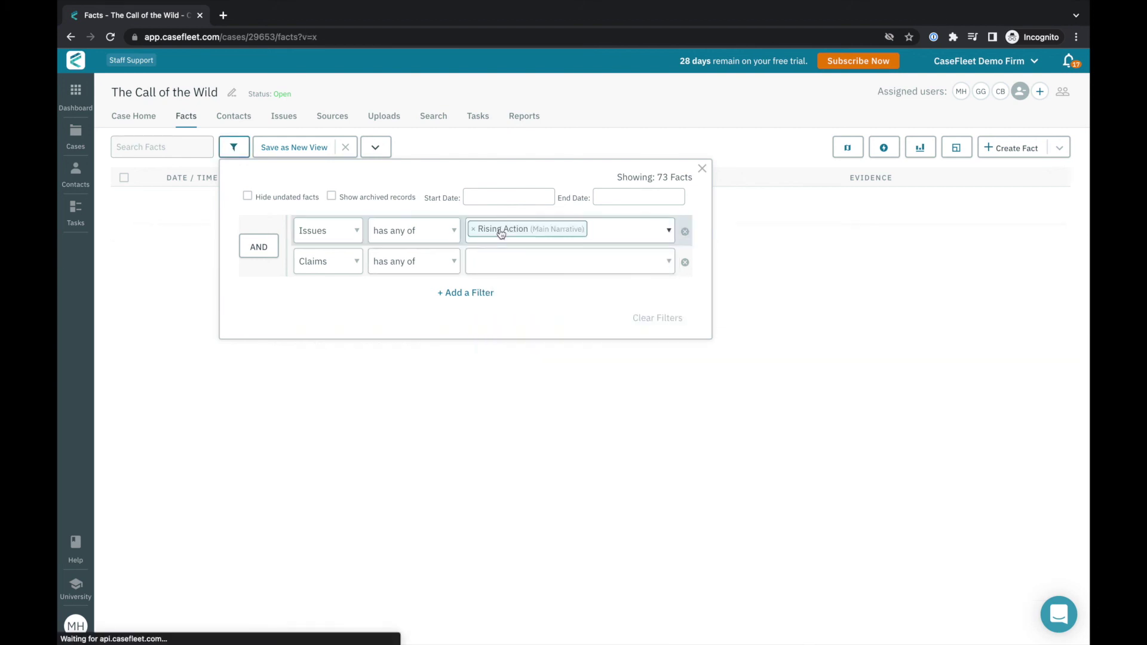
{"action": "left_click", "coordinate": [352, 267]}
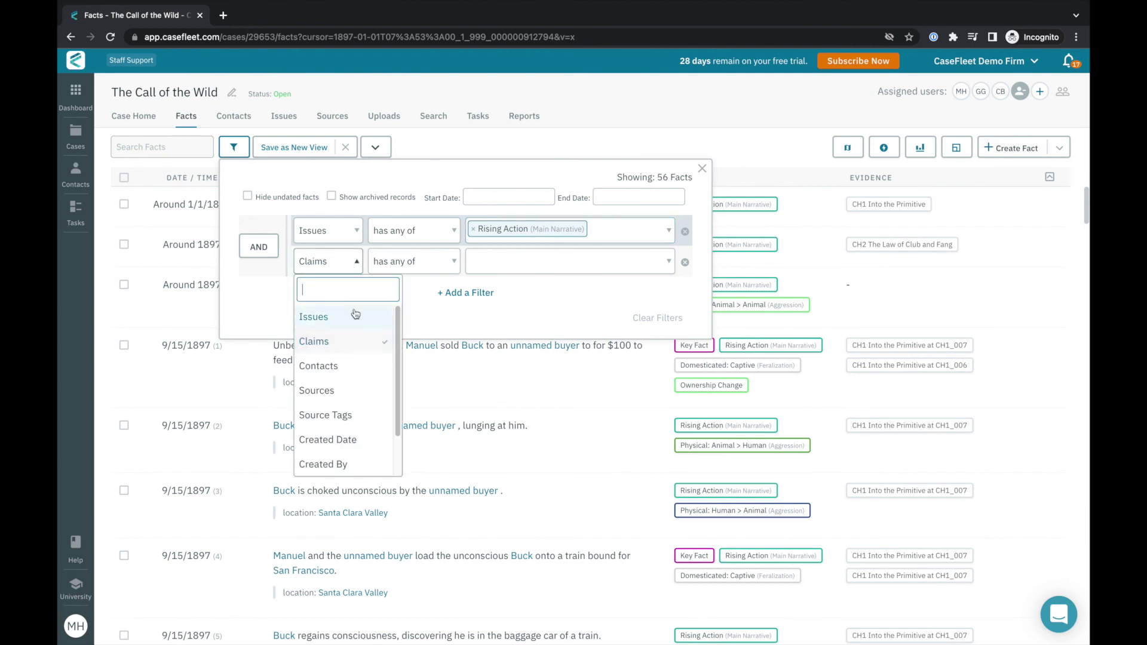
{"action": "left_click", "coordinate": [345, 366]}
{"action": "left_click", "coordinate": [458, 267]}
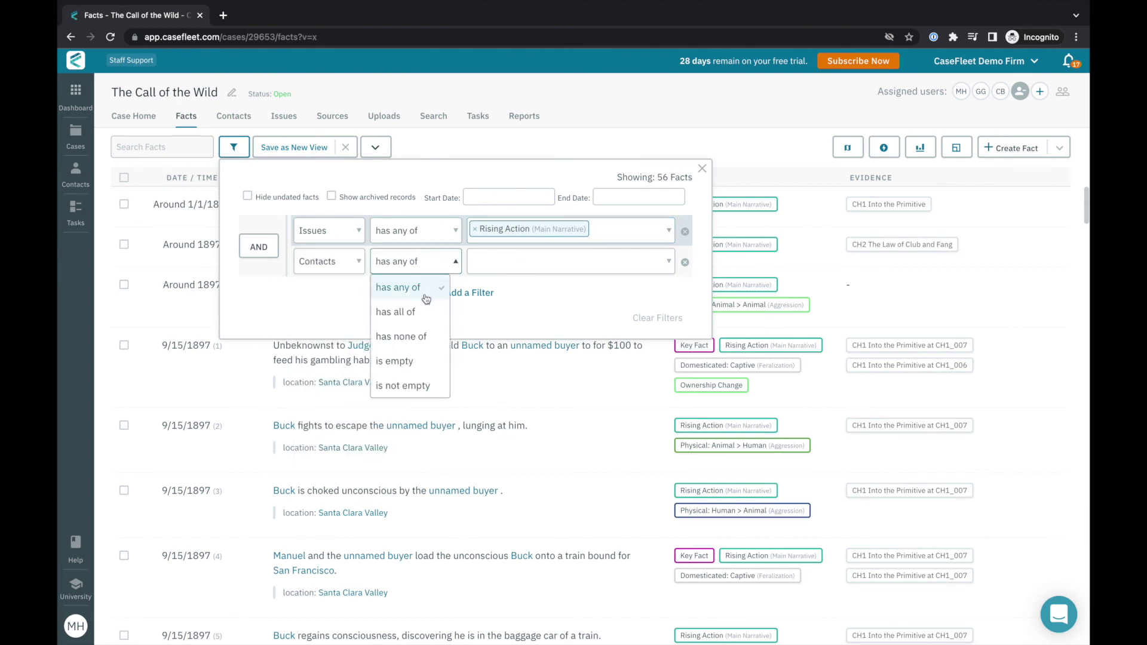
{"action": "left_click", "coordinate": [418, 312]}
{"action": "left_click", "coordinate": [530, 259]}
{"action": "type", "text": "dy"}
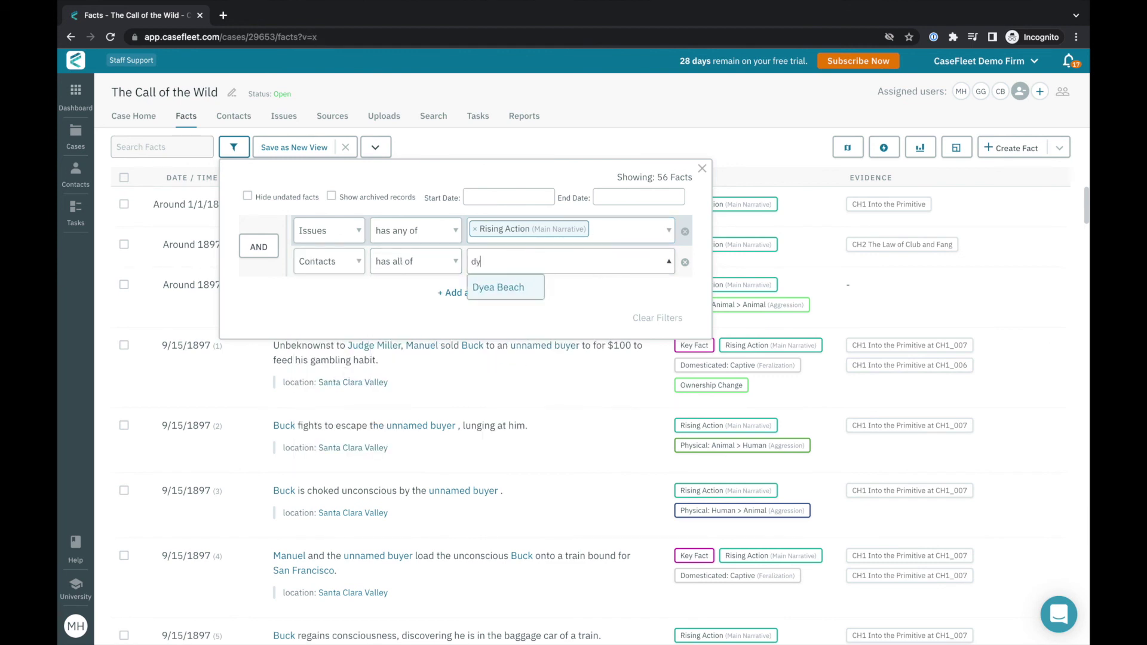
{"action": "key", "text": "Return"}
{"action": "type", "text": "cur"}
{"action": "key", "text": "Return"}
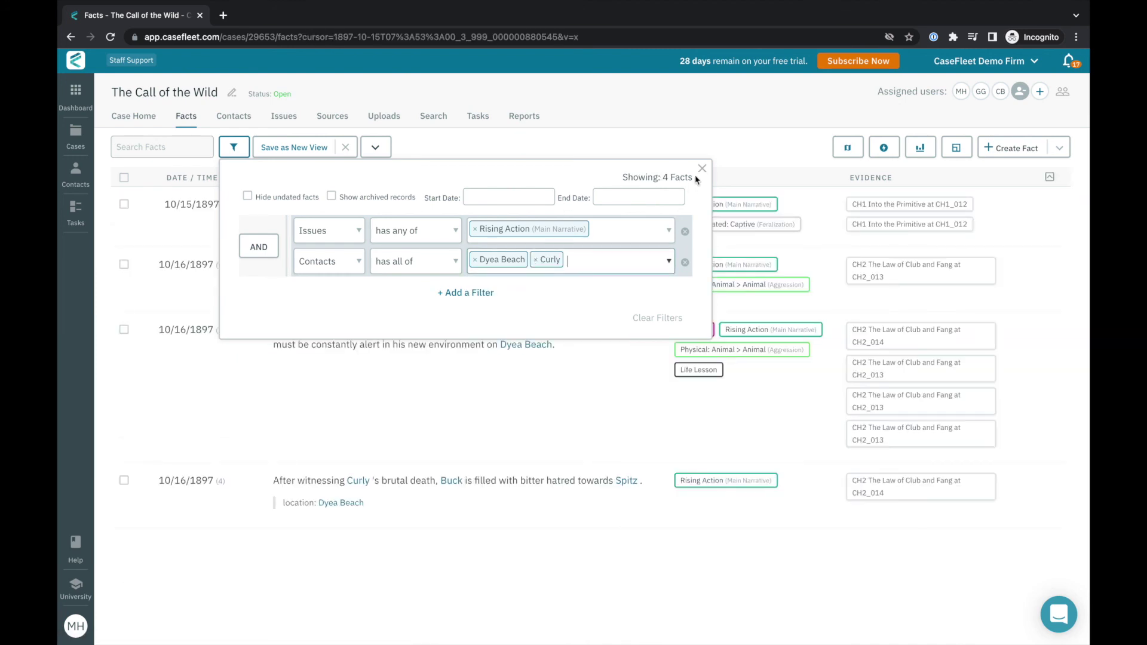
Review the four matching facts and save the filters as the view 'Curly at Dyea Beach'.
{"action": "left_click_drag", "start_coordinate": [697, 179], "coordinate": [662, 178]}
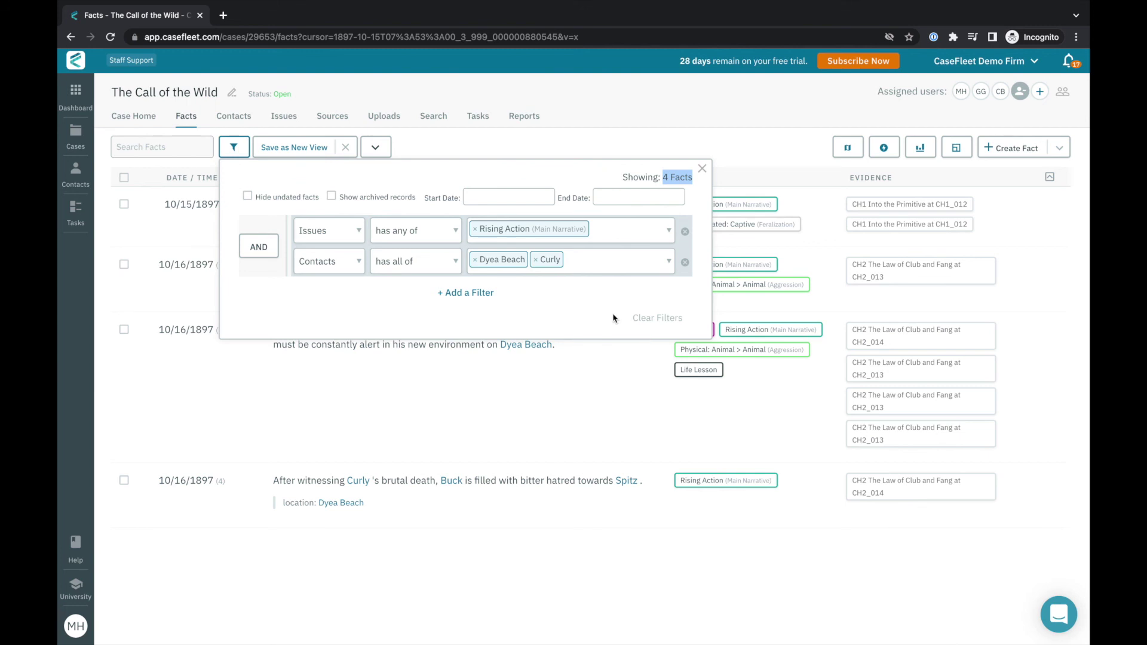
{"action": "left_click", "coordinate": [594, 318]}
{"action": "left_click", "coordinate": [747, 165]}
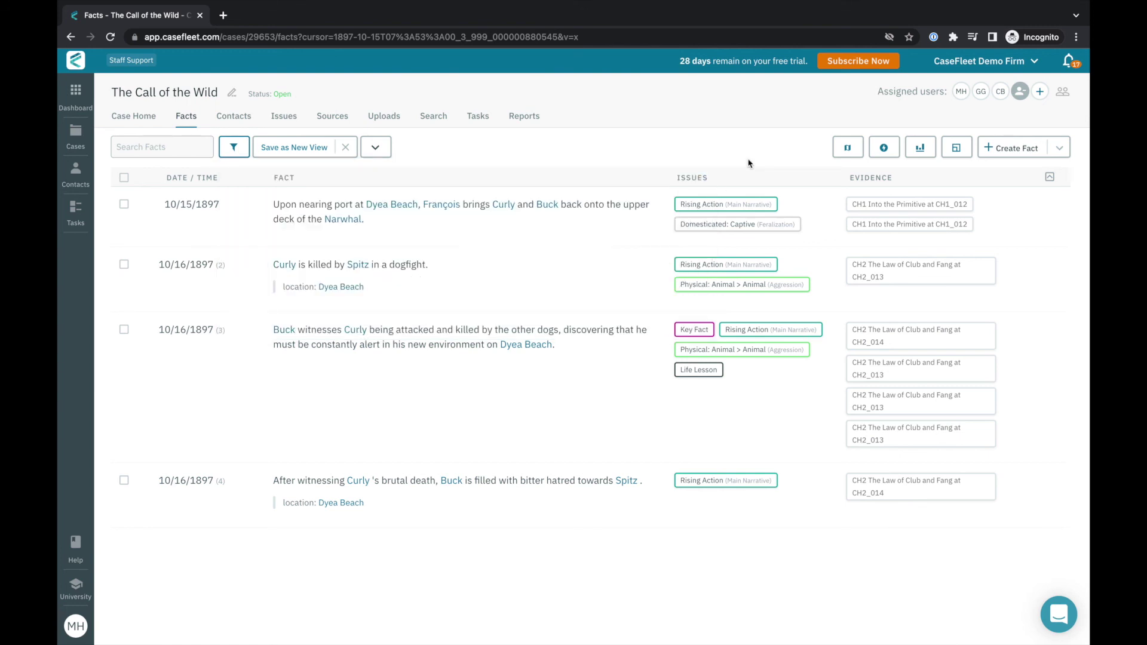
{"action": "left_click", "coordinate": [311, 150]}
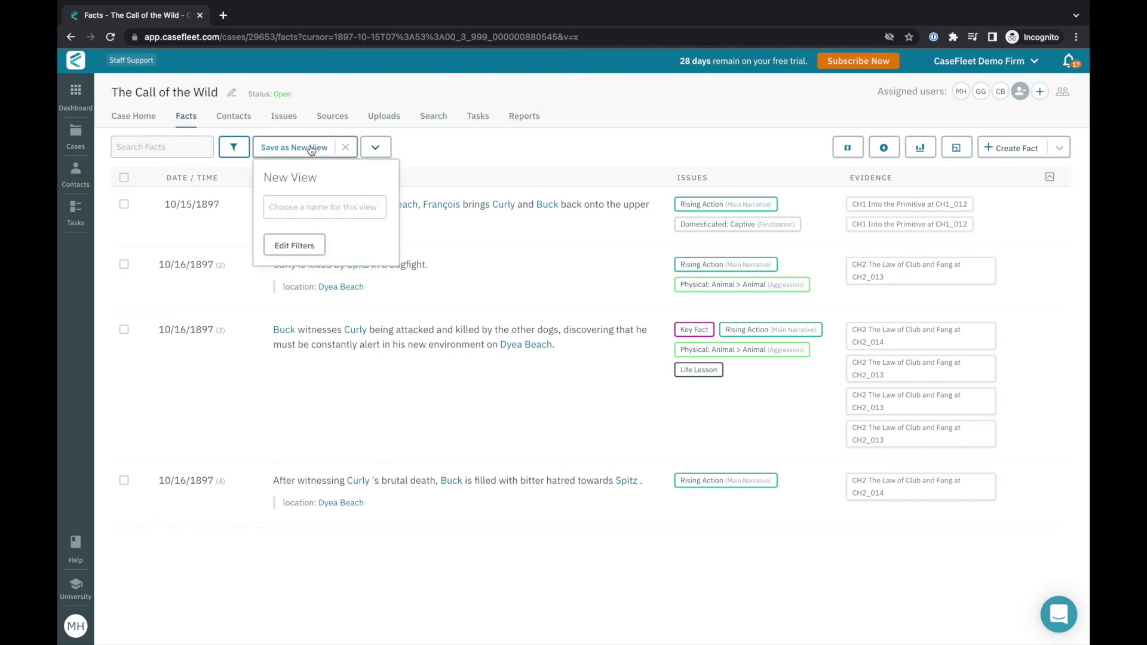
{"action": "left_click", "coordinate": [302, 206]}
{"action": "type", "text": "Curly"}
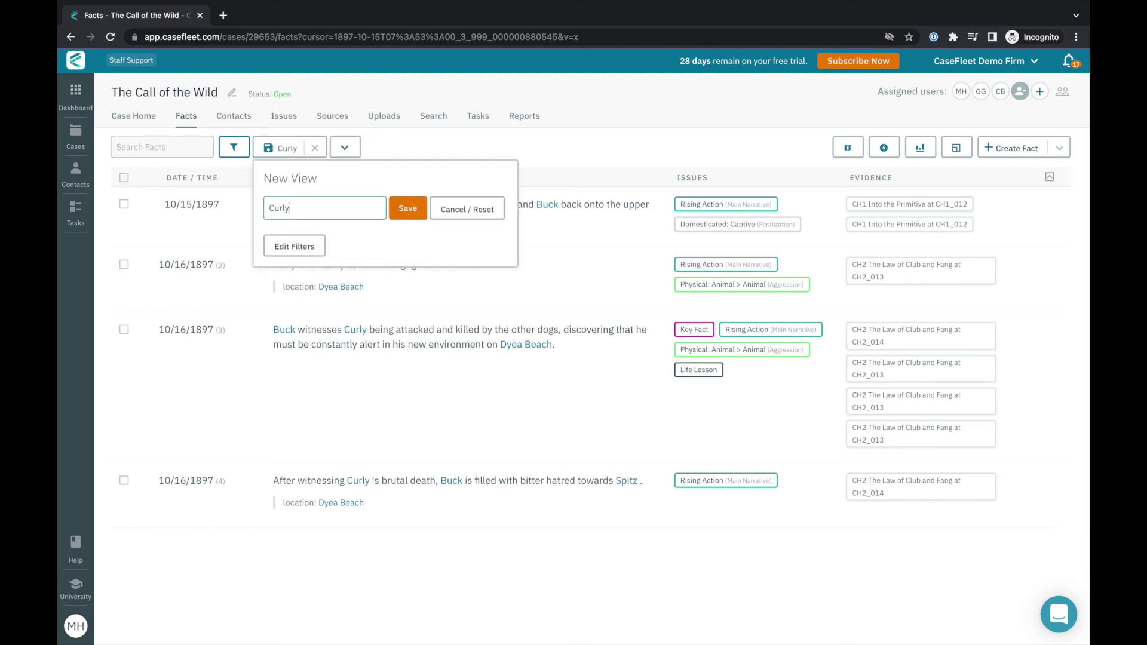
{"action": "type", "text": " at Dyea Beach"}
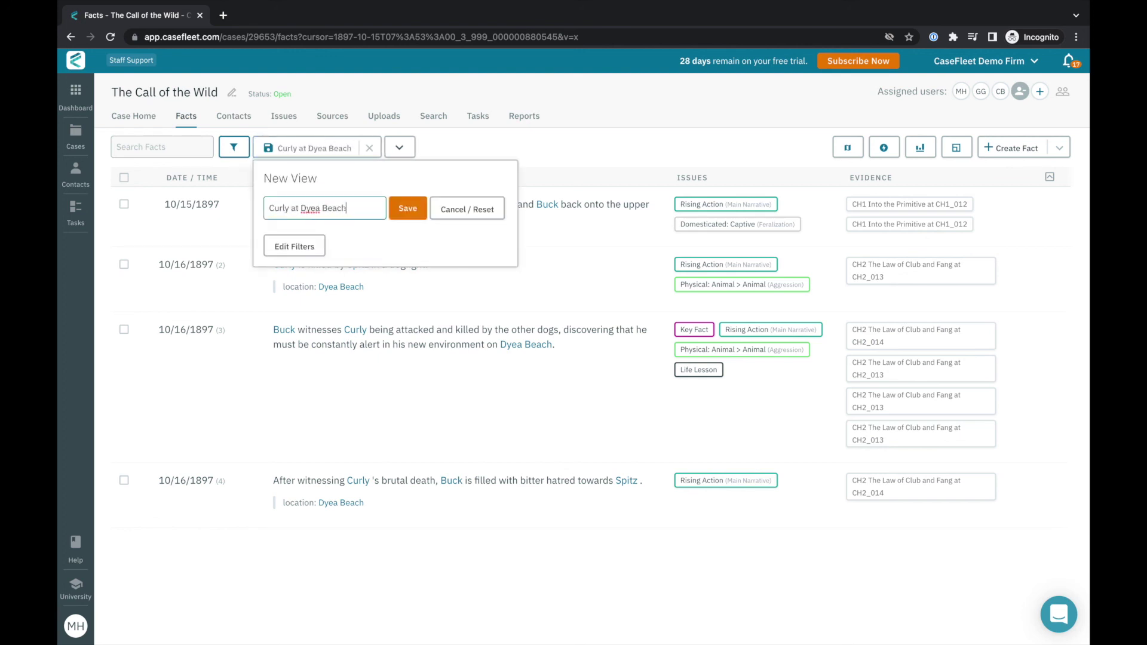
{"action": "left_click", "coordinate": [407, 208]}
{"action": "left_click", "coordinate": [545, 148]}
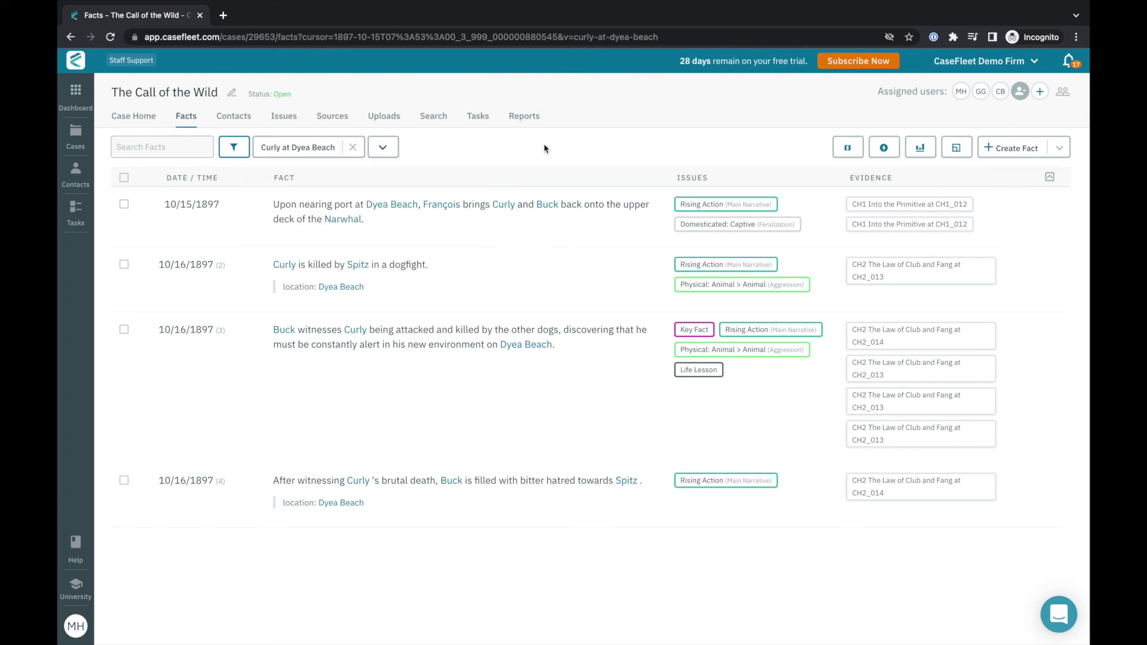
Generate a Simple Chronology Table report from the Curly at Dyea Beach view after checking its filters.
{"action": "left_click", "coordinate": [892, 154]}
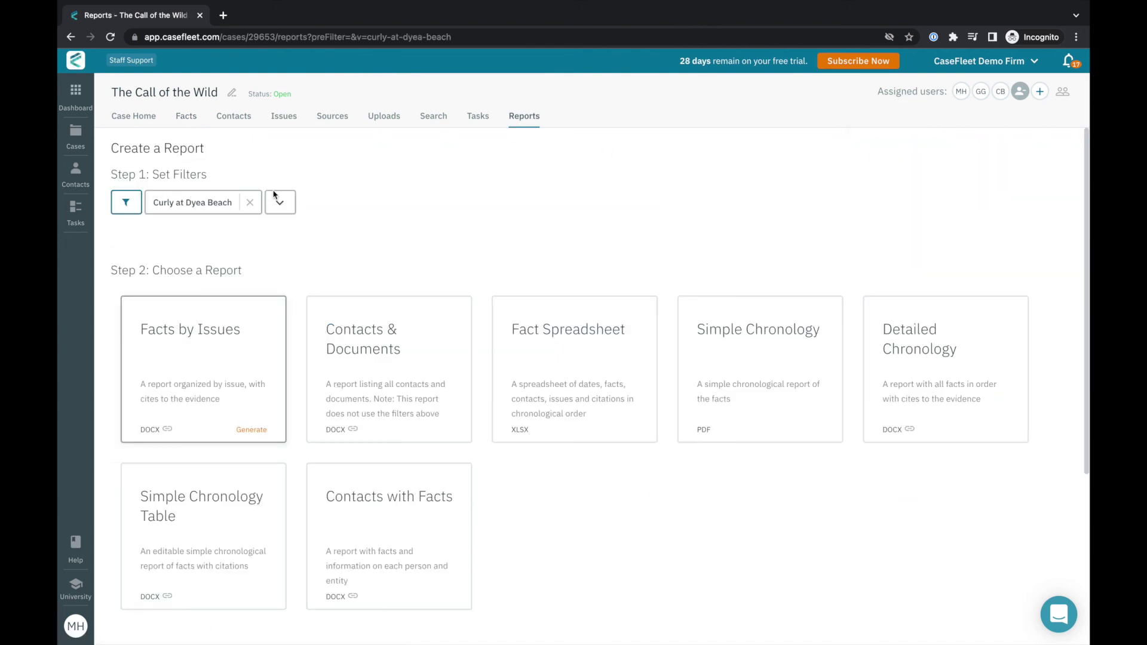
{"action": "left_click", "coordinate": [119, 207]}
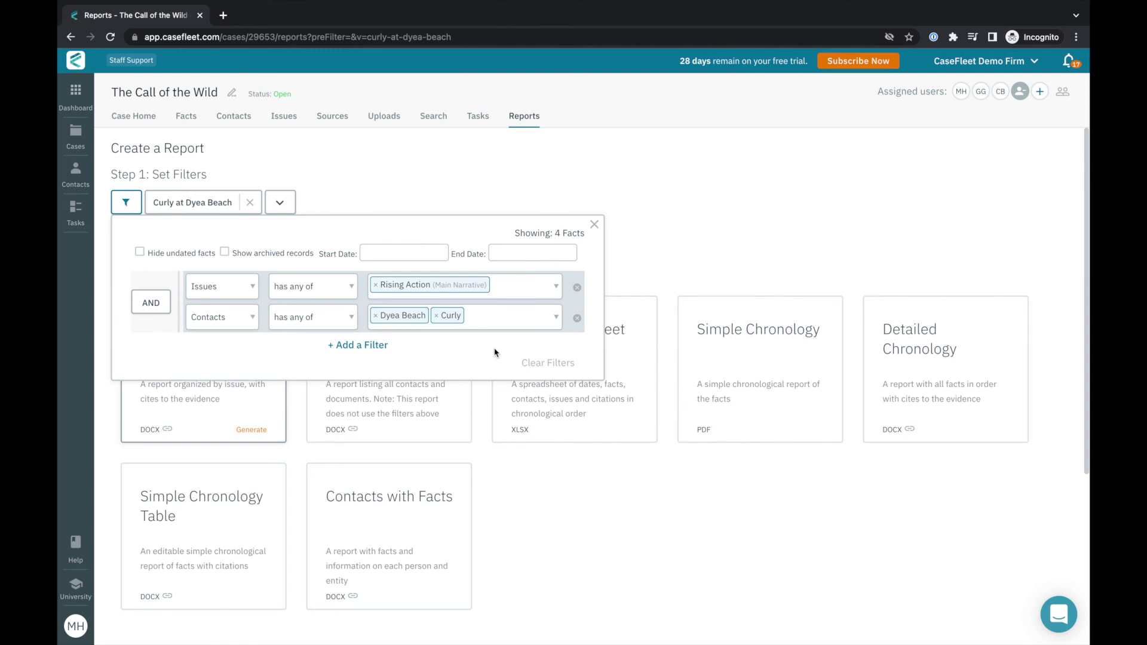
{"action": "left_click", "coordinate": [657, 247]}
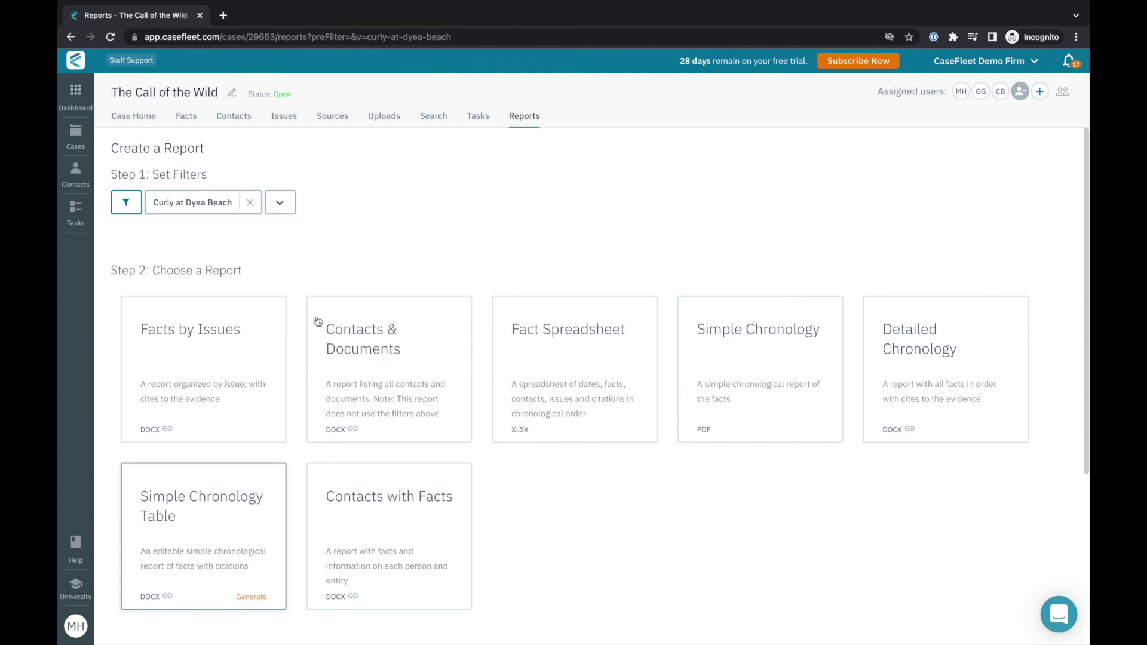
{"action": "left_click_drag", "start_coordinate": [110, 271], "coordinate": [244, 287]}
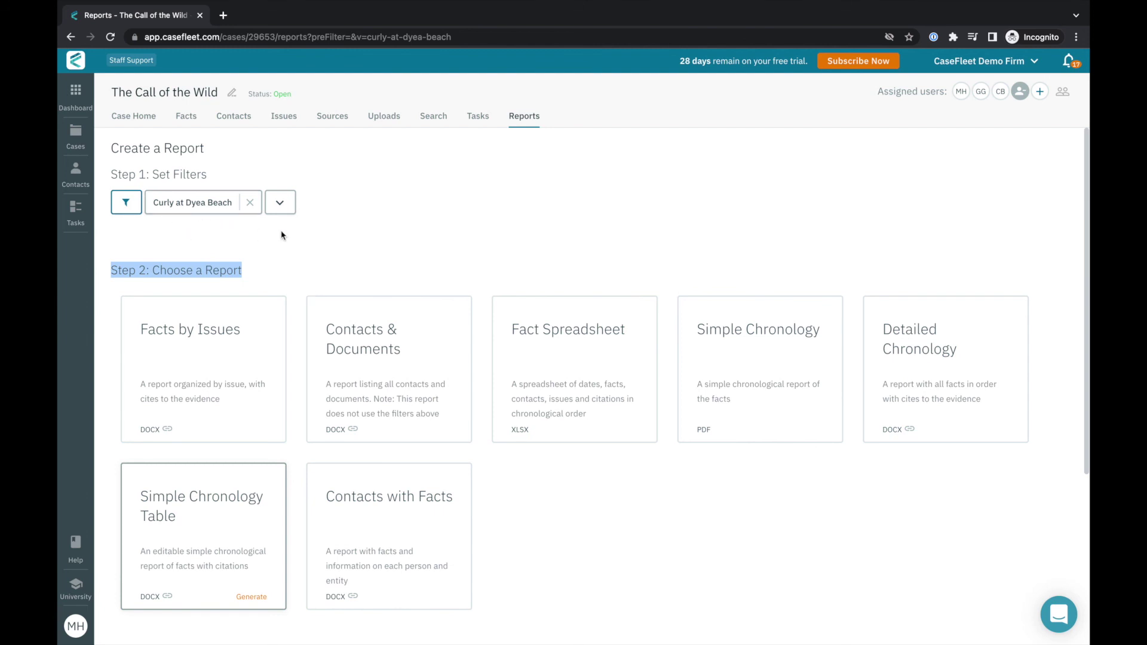
{"action": "left_click", "coordinate": [252, 597]}
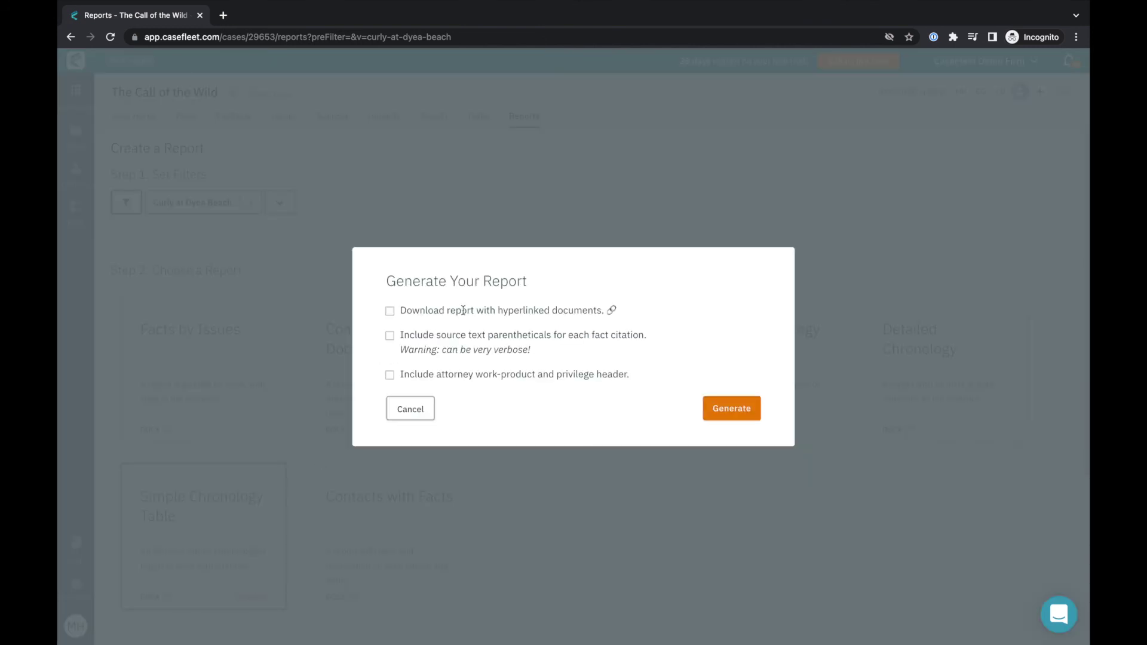
{"action": "left_click", "coordinate": [750, 413]}
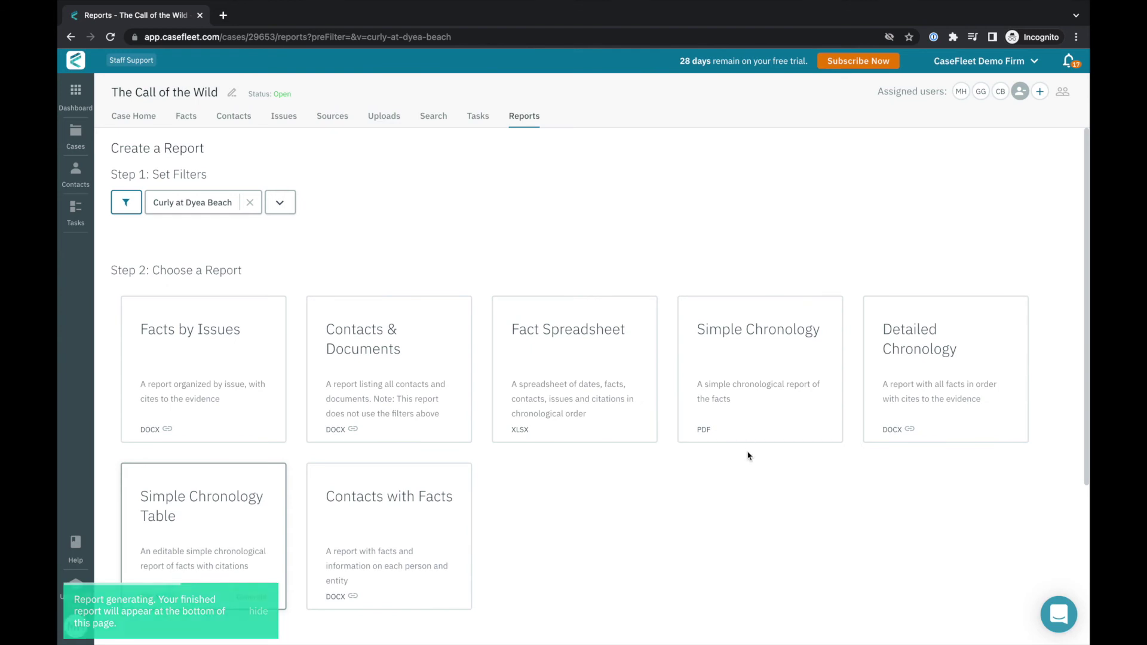
{"action": "scroll", "coordinate": [750, 456], "scroll_direction": "down", "scroll_amount": 4}
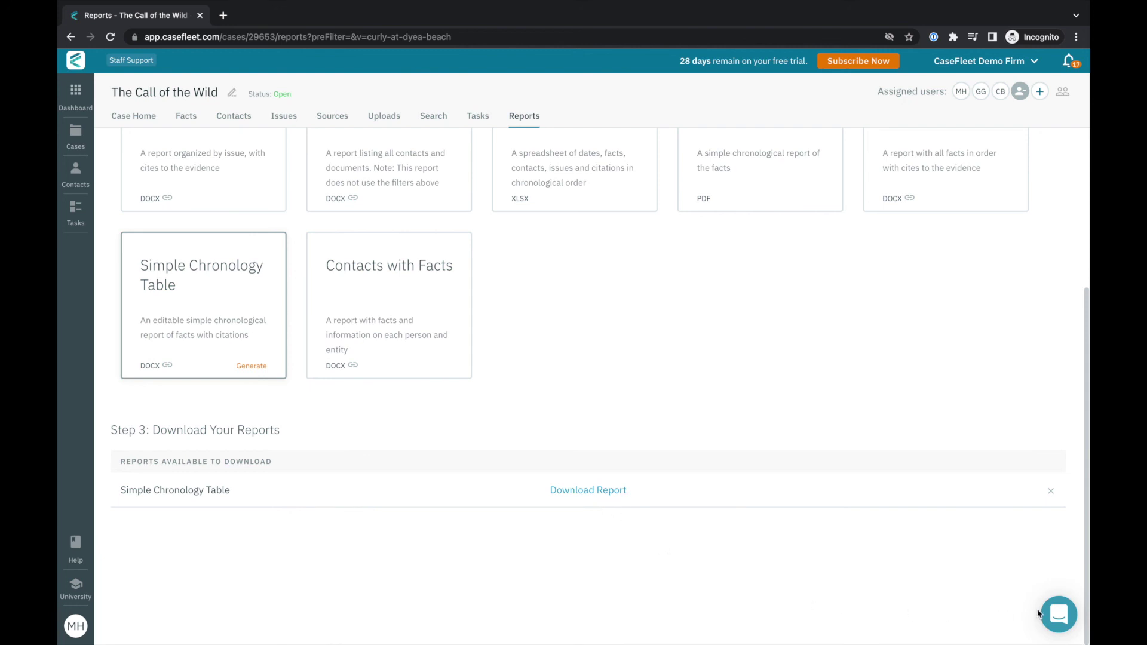
Open the support chat panel from the launcher in the bottom-right corner.
{"action": "left_click", "coordinate": [1060, 617]}
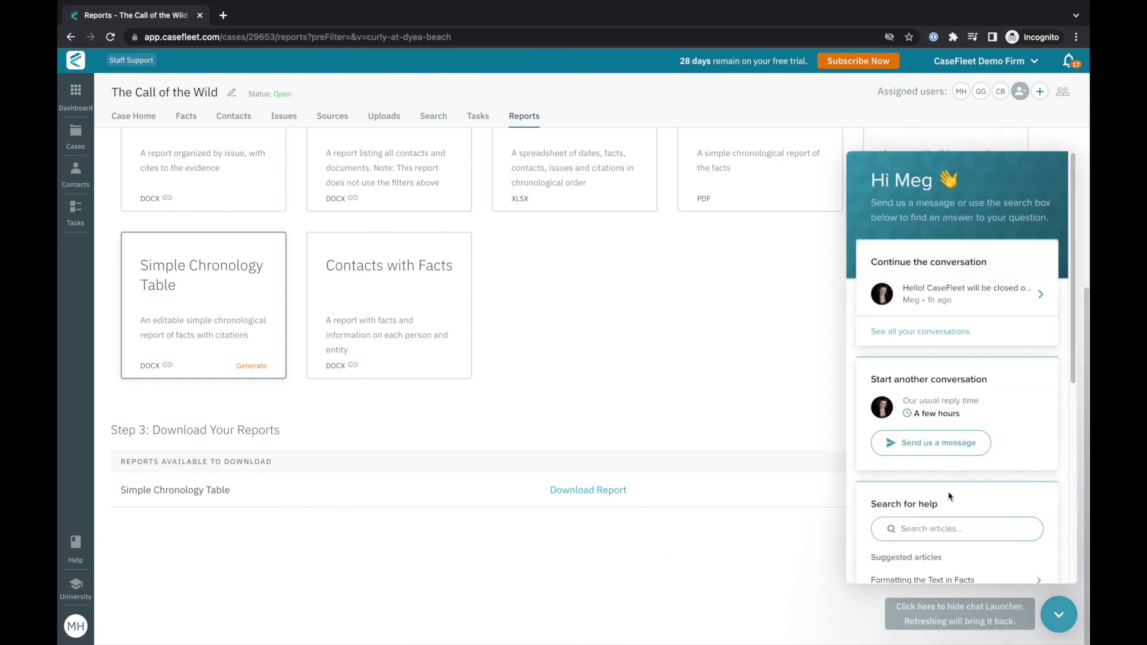